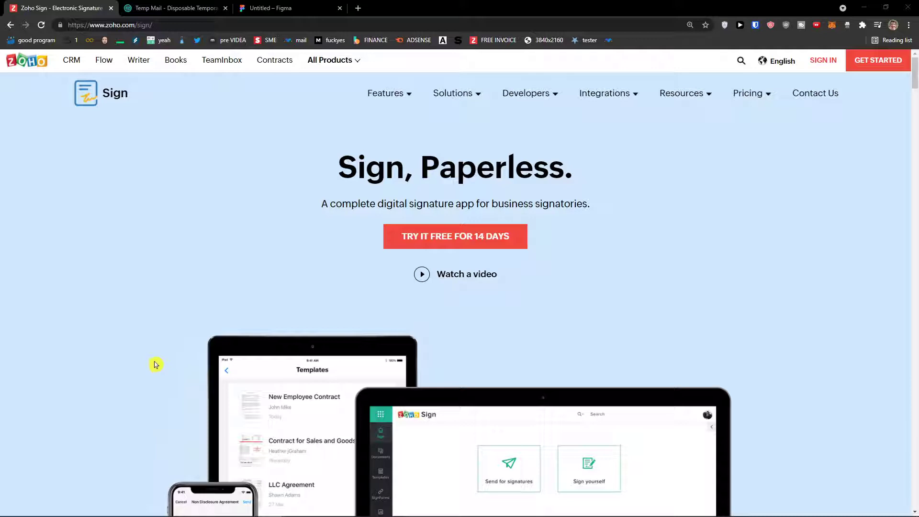
- Start the 14-day free trial sign-up and paste the copied Temp Mail address into its email field
click(481, 244)
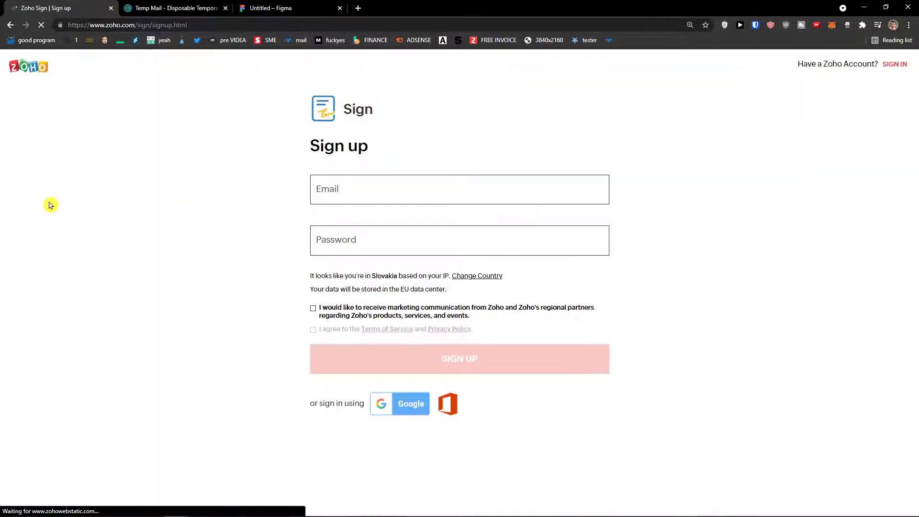
click(172, 8)
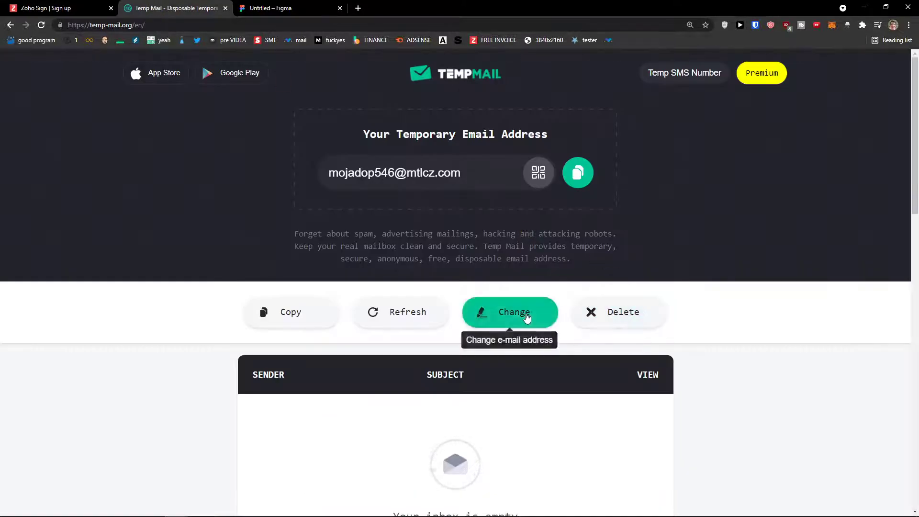
click(422, 173)
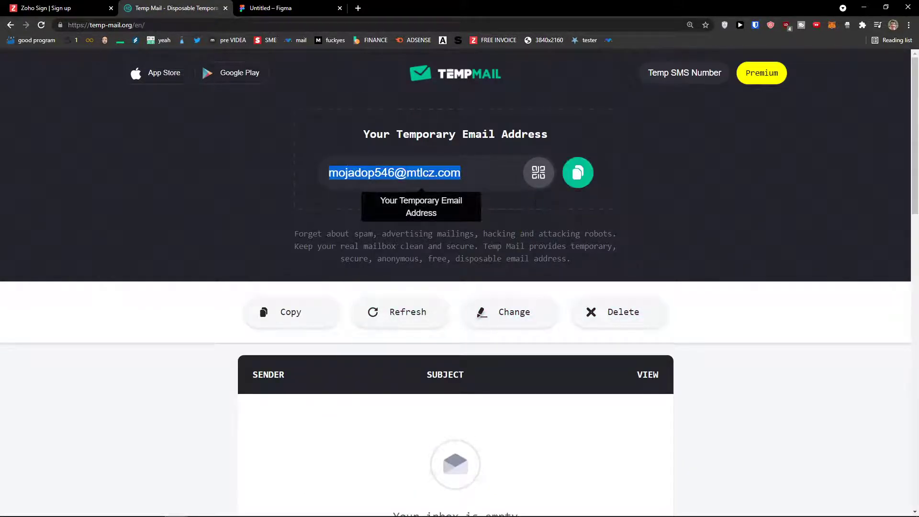
key(alt+Tab)
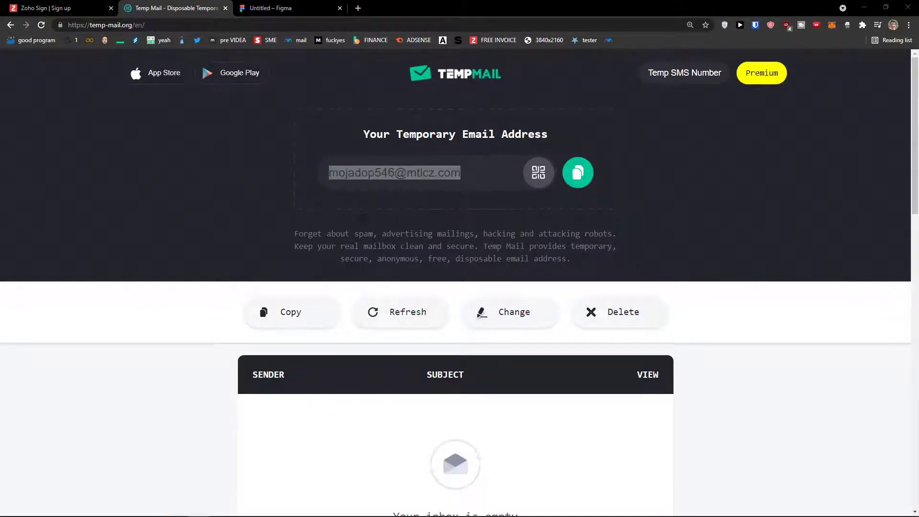
click(45, 8)
click(365, 180)
key(ctrl+v)
- Enter the account password, accept the Terms of Service and submit the sign-up
click(402, 229)
text(•••••••••)
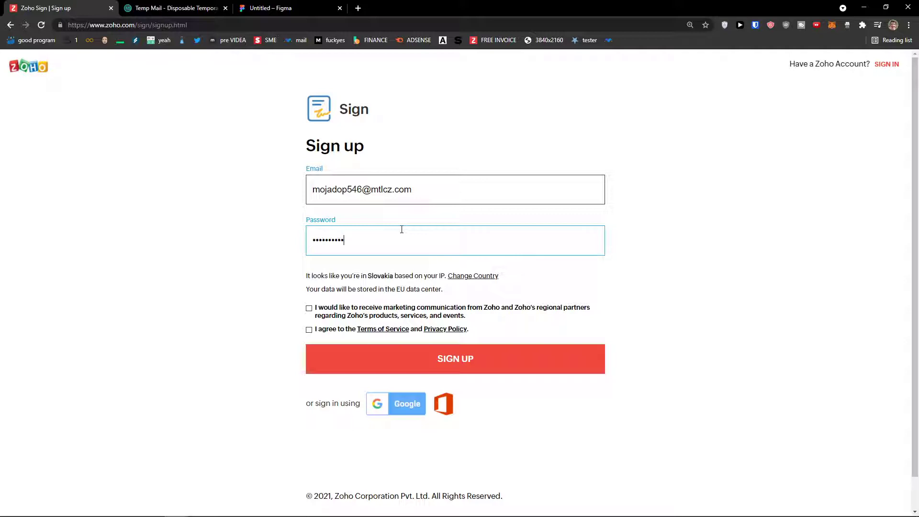
click(309, 329)
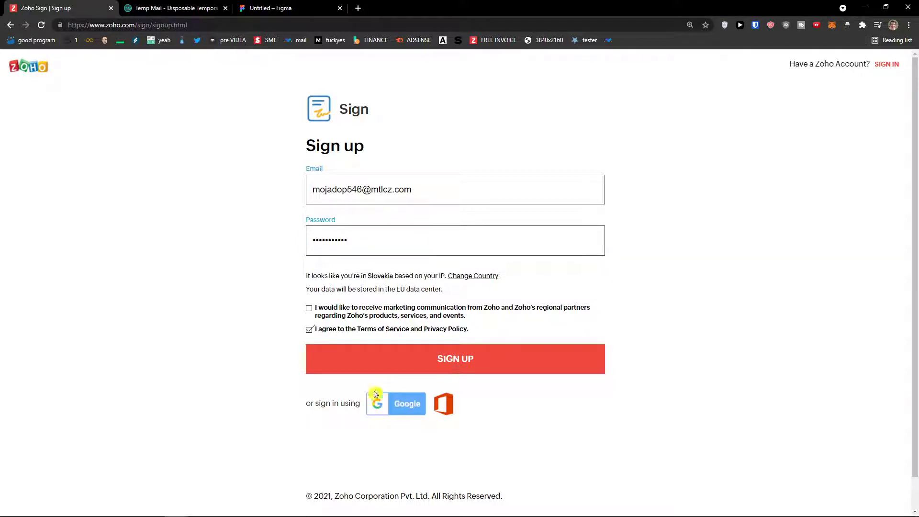
click(450, 363)
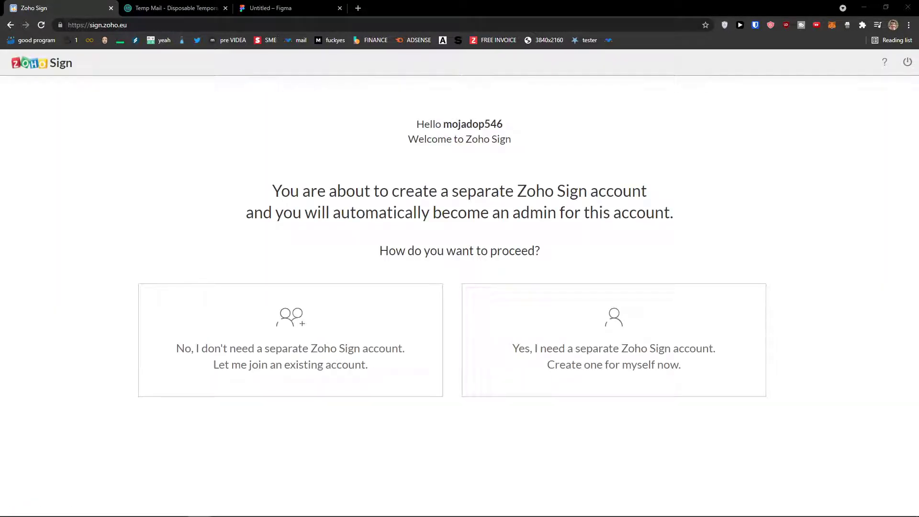
- Read through the welcome page's admin notice and how-to-proceed question
drag(526, 191, 622, 197)
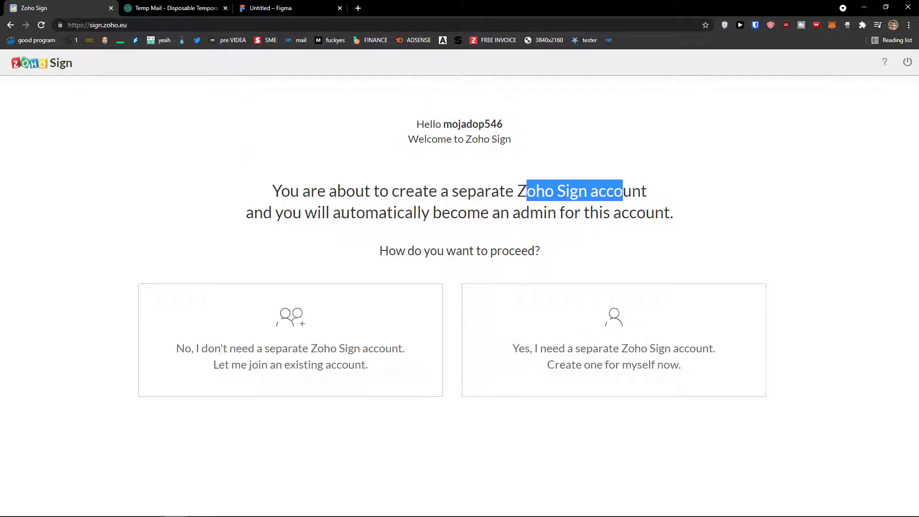
drag(275, 212, 673, 219)
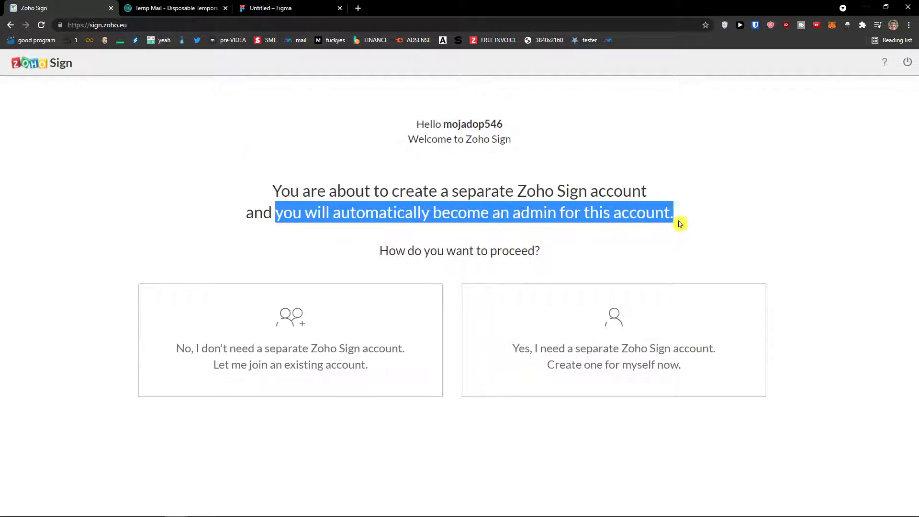
drag(330, 253, 604, 255)
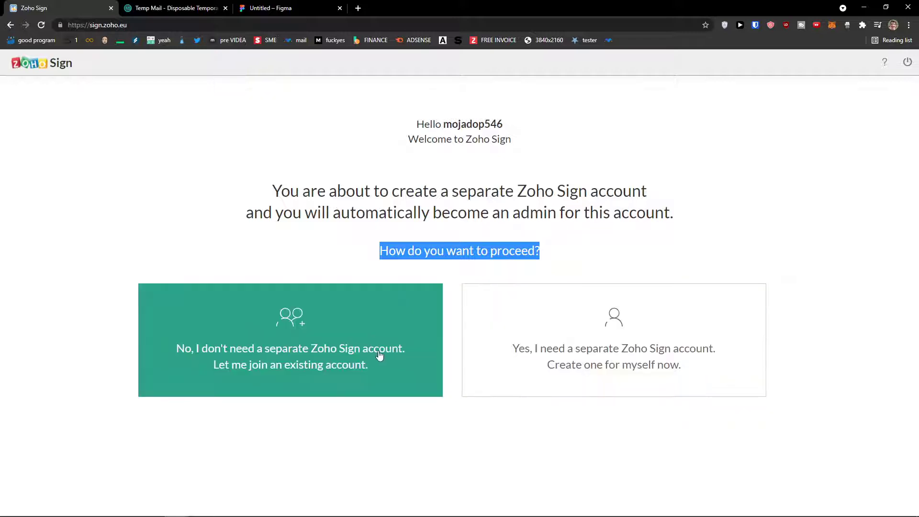
- Choose a separate Zoho Sign account and create it under the organization name
click(584, 322)
click(404, 213)
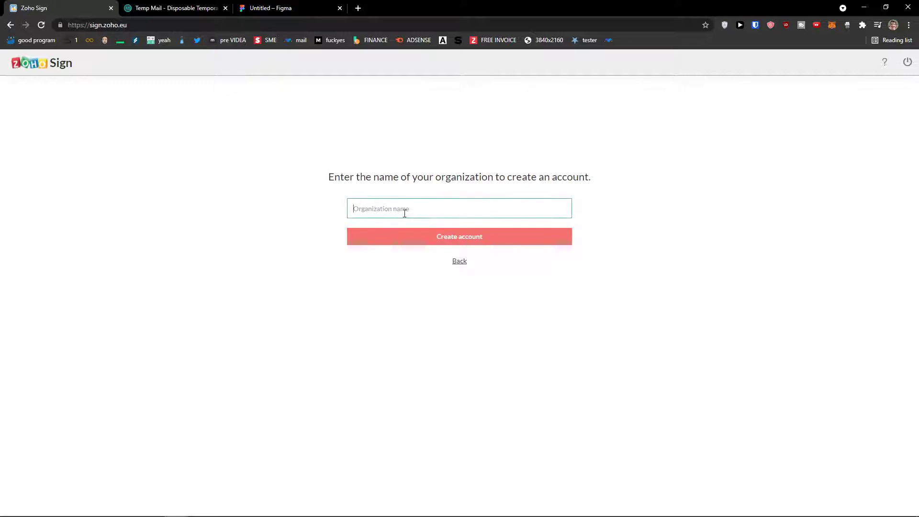
text(Sun)
scroll(457, 229, up, 5)
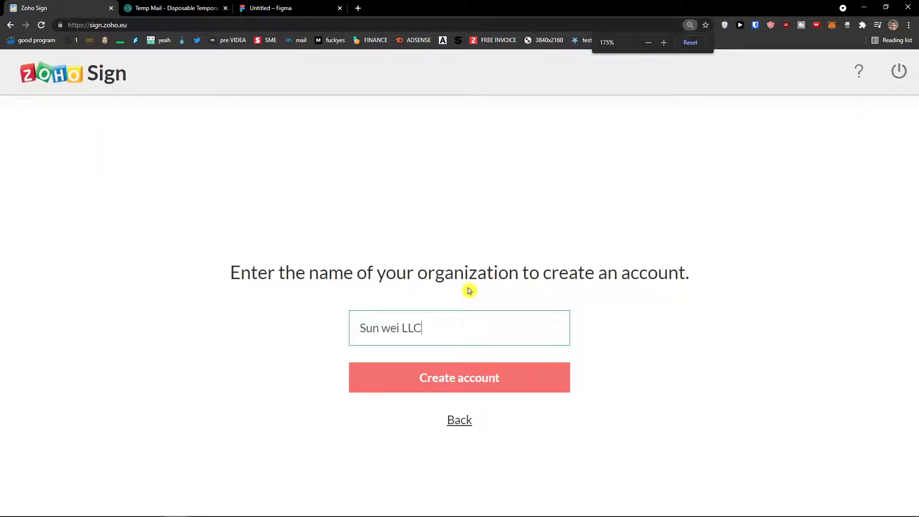
scroll(467, 292, down, 2)
click(450, 323)
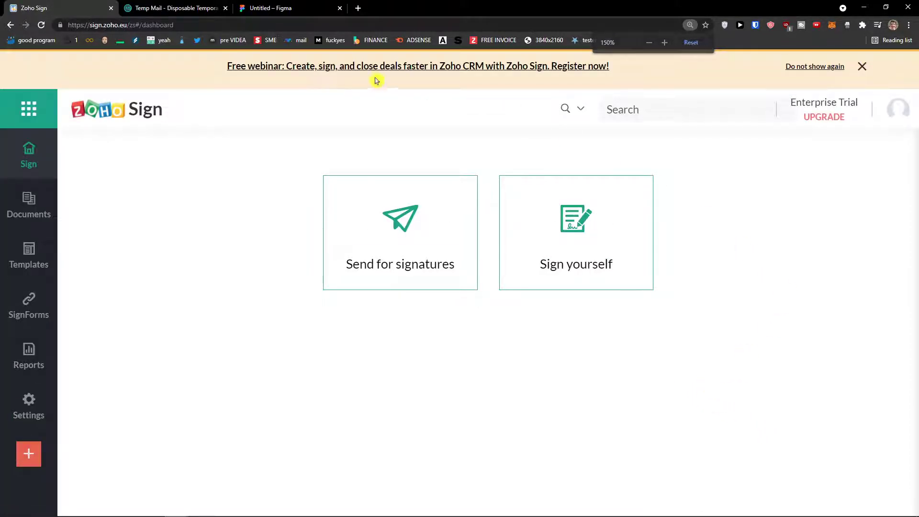
- Open the 'Welcome to Zoho!' email in Temp Mail, confirm the account and verify the address
click(212, 4)
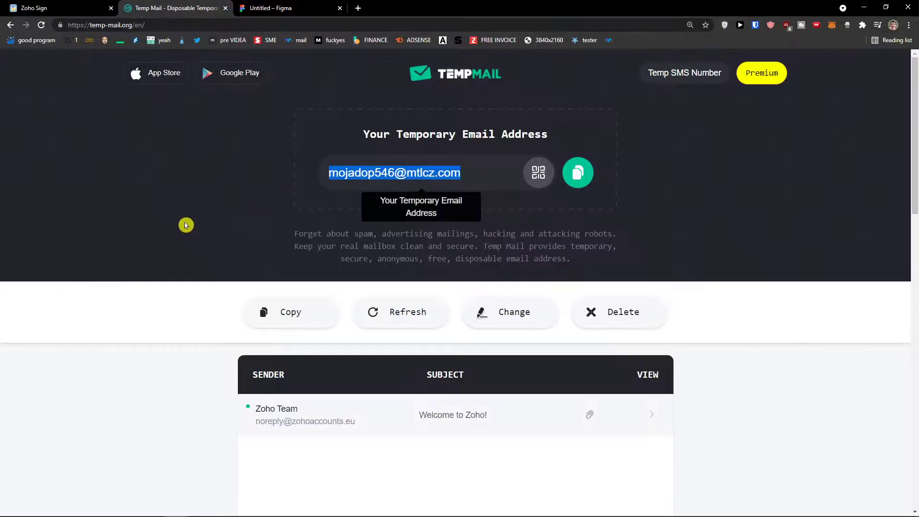
scroll(345, 297, down, 1)
click(473, 371)
scroll(435, 353, down, 4)
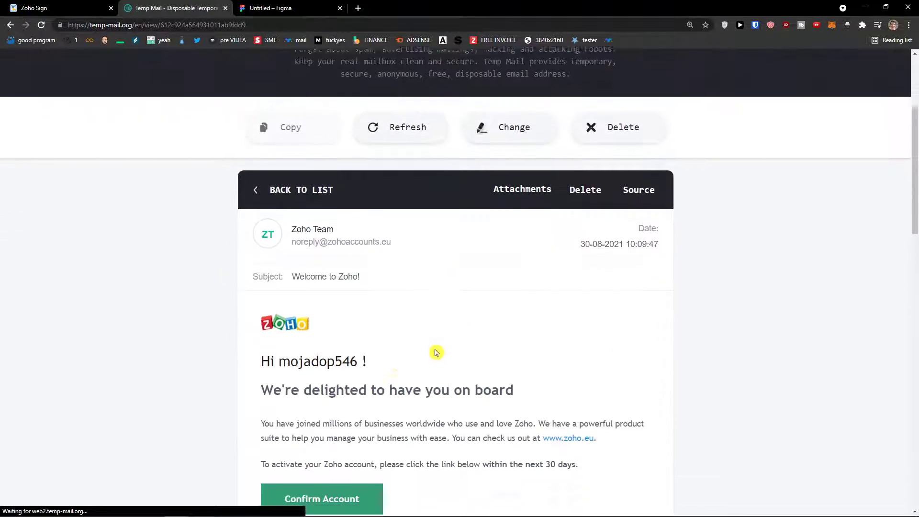
click(353, 390)
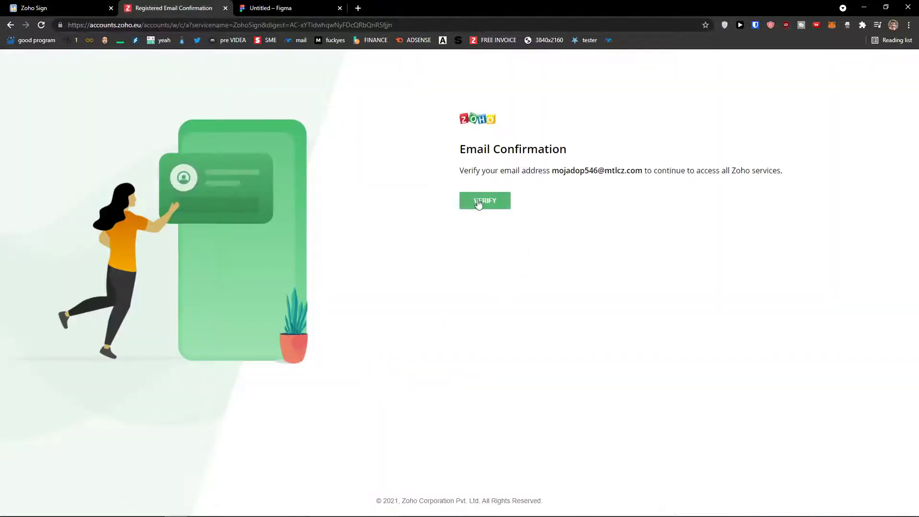
click(482, 200)
click(433, 245)
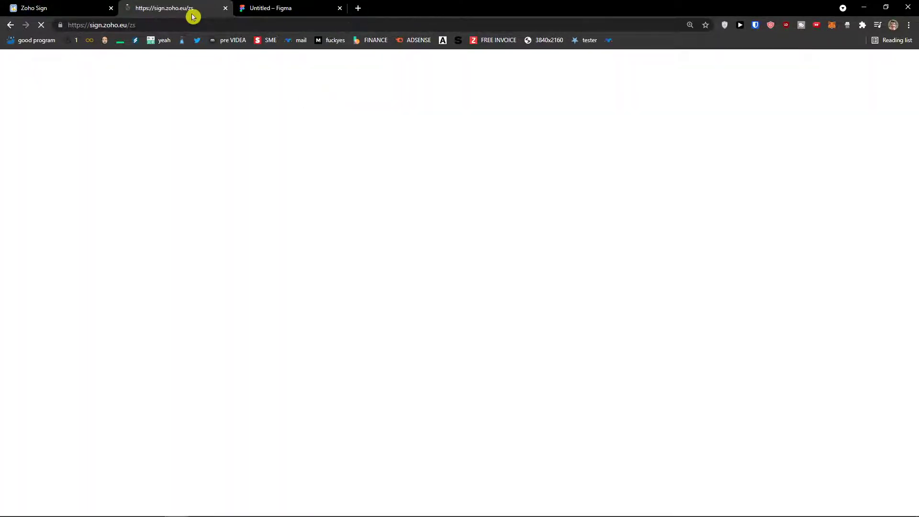
- Dismiss the webinar banner and view the empty All documents list
mouse_move(31, 191)
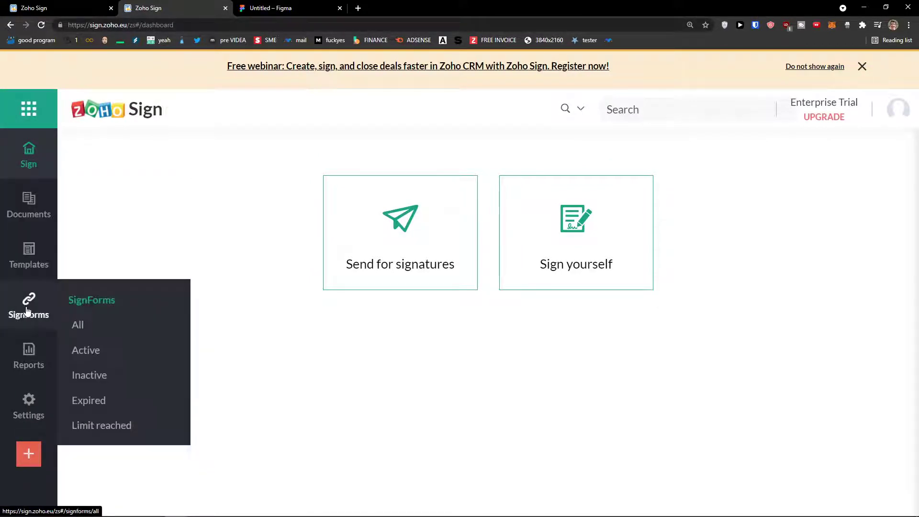
mouse_move(29, 302)
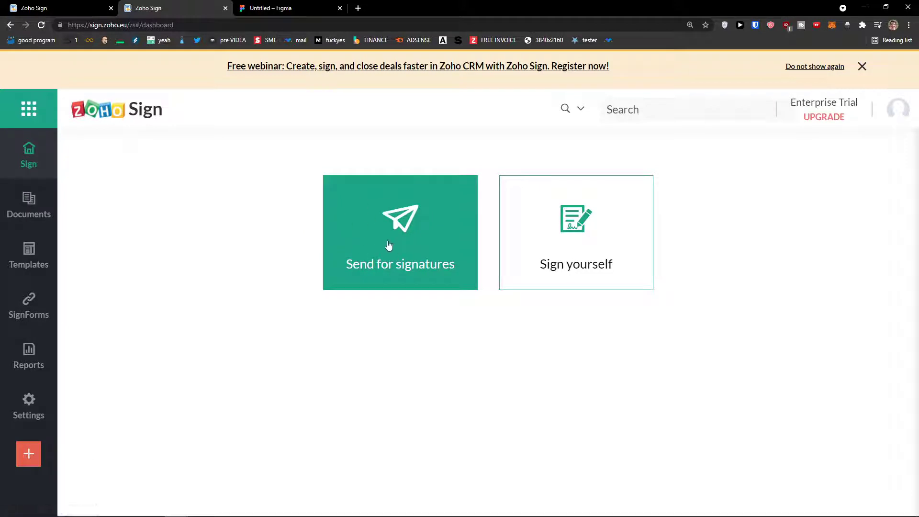
click(861, 66)
click(22, 178)
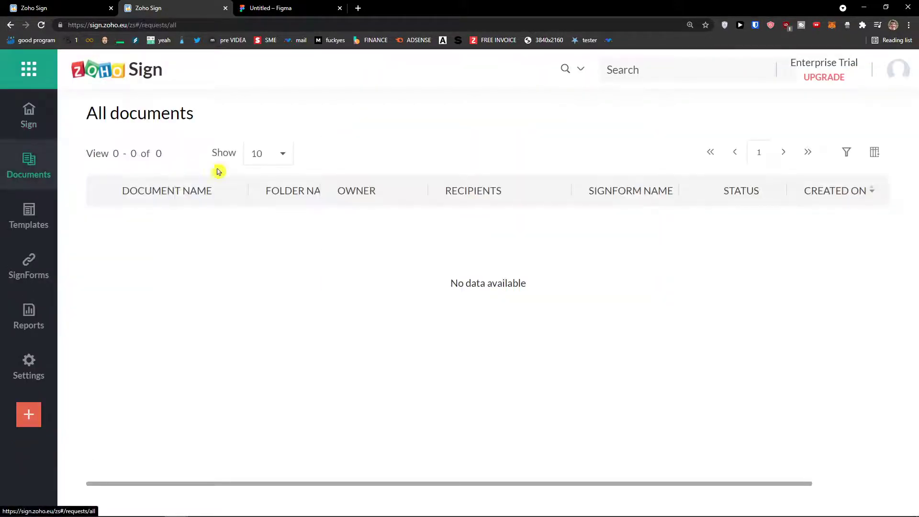
mouse_move(29, 168)
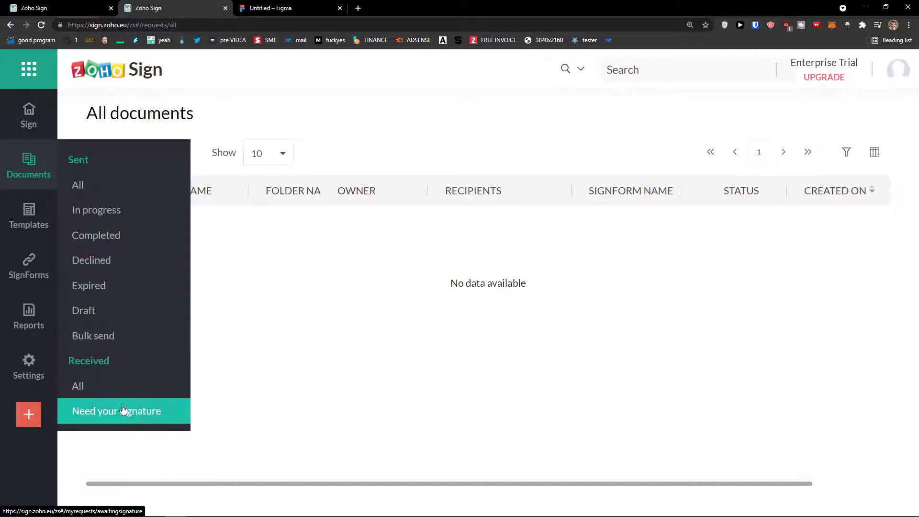
- Check the empty Templates, SignForms, Reports and profile Settings pages, then return to Sign home
click(32, 215)
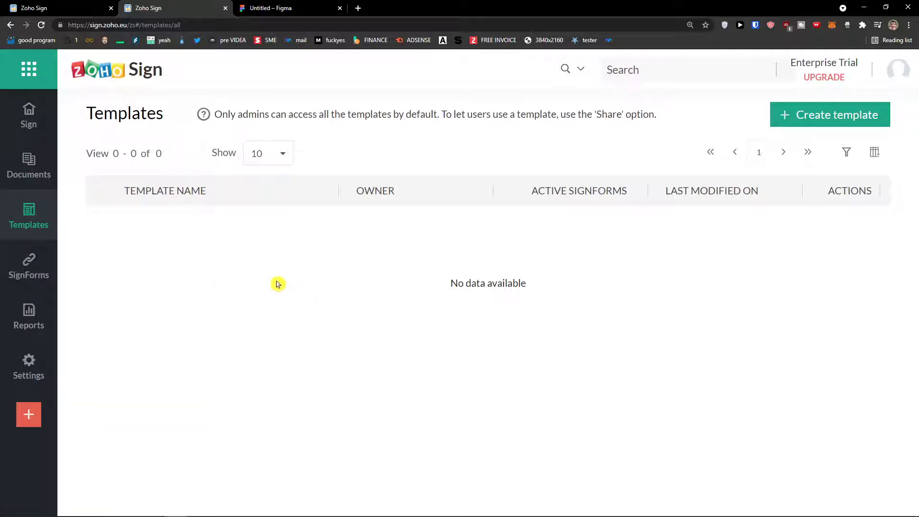
click(54, 268)
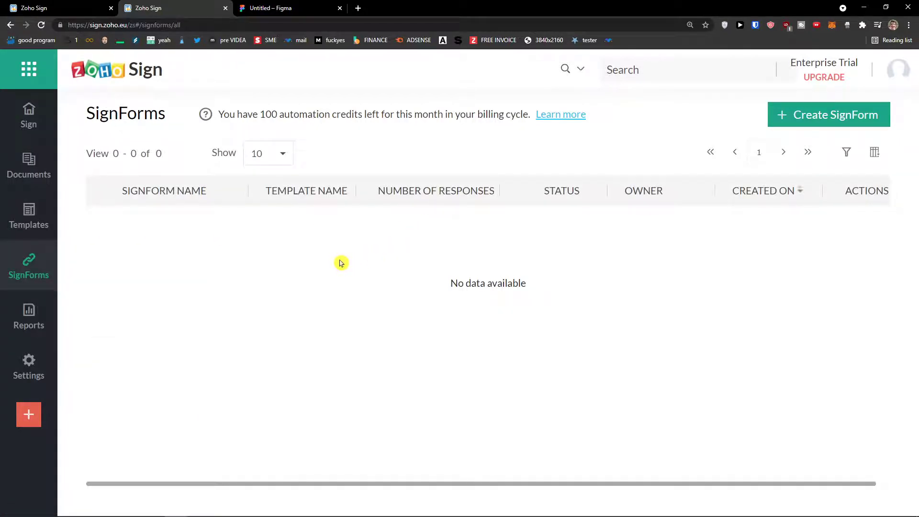
click(37, 316)
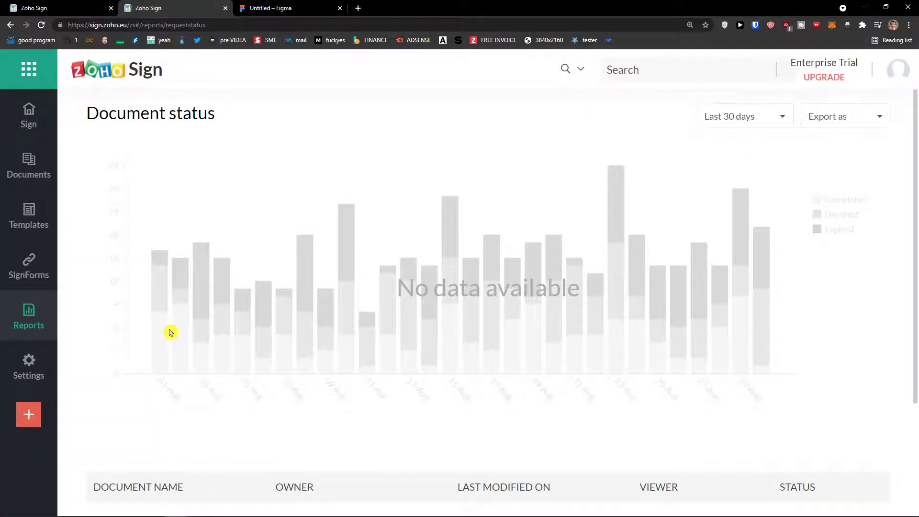
click(30, 364)
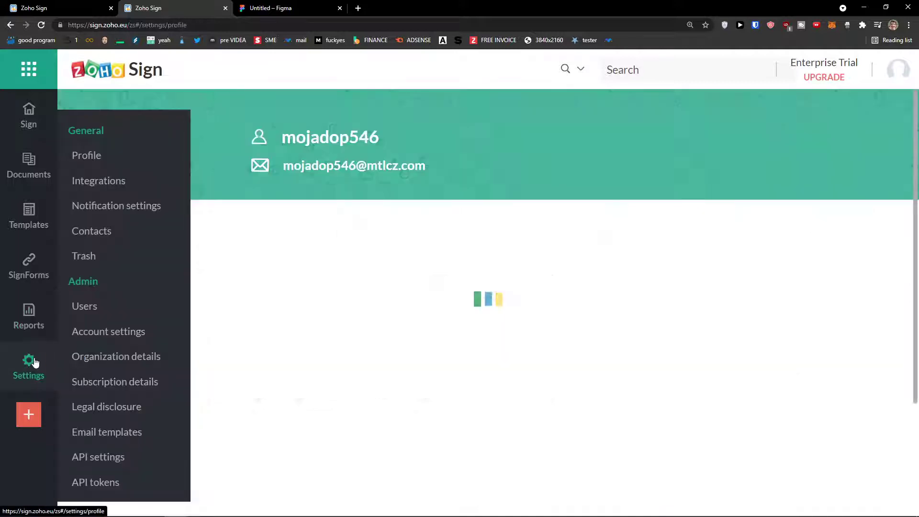
scroll(211, 346, down, 2)
scroll(211, 357, up, 4)
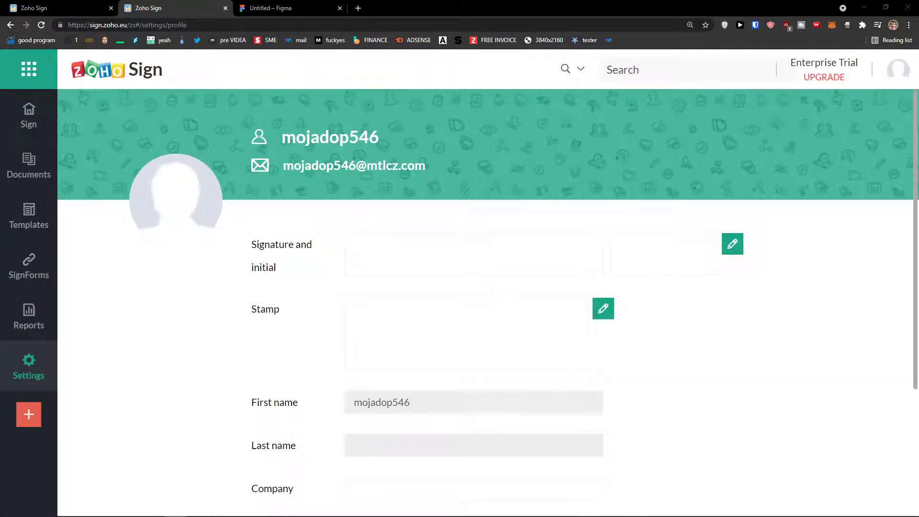
click(29, 122)
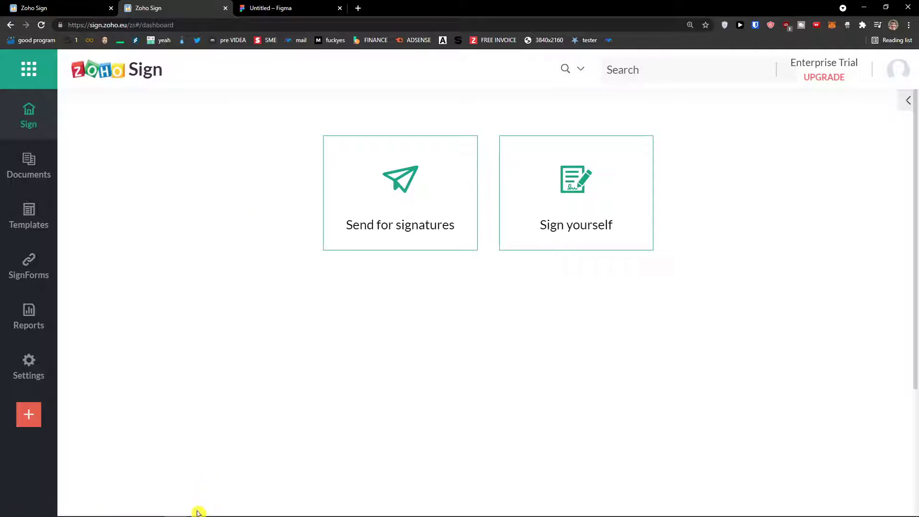
- Toggle the Windows Start menu, then open the Send for signatures page
mouse_move(166, 510)
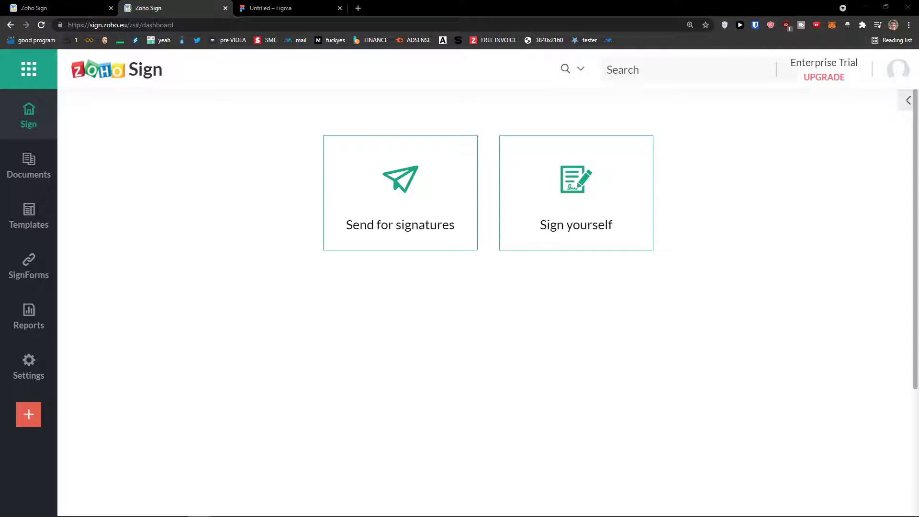
key(super)
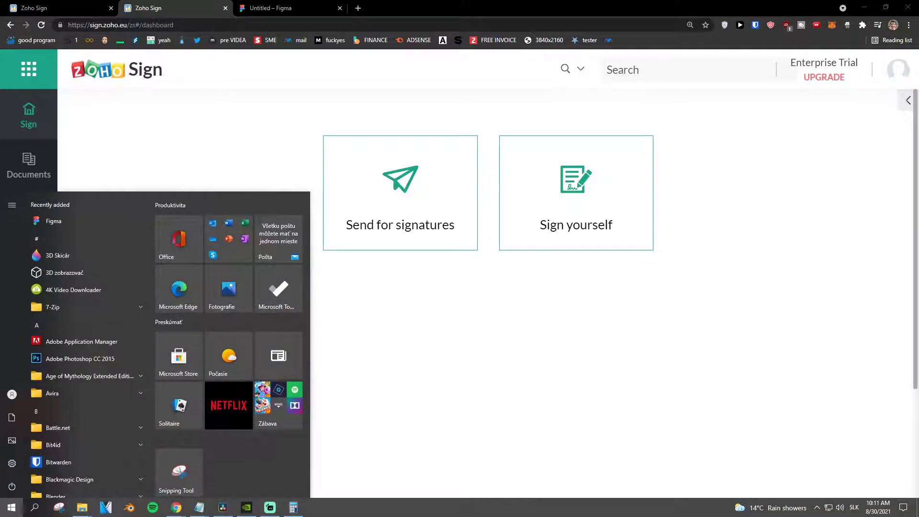
key(super)
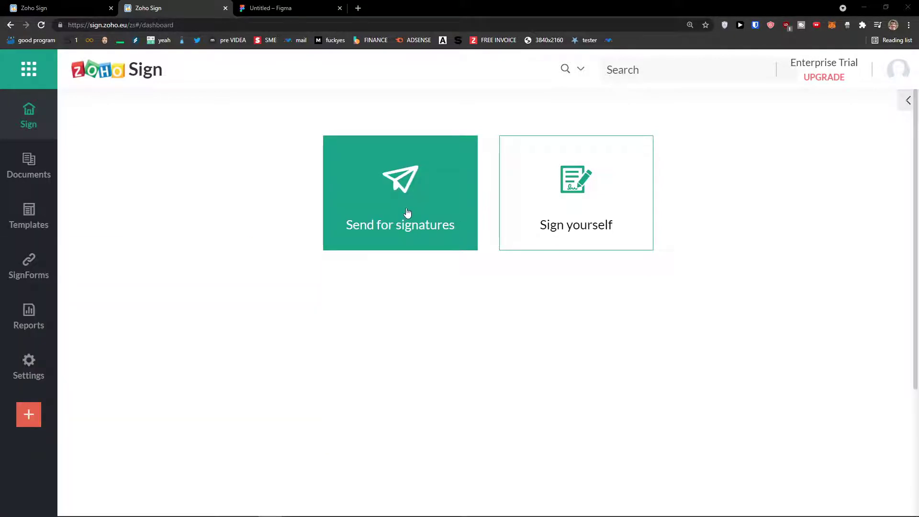
click(407, 212)
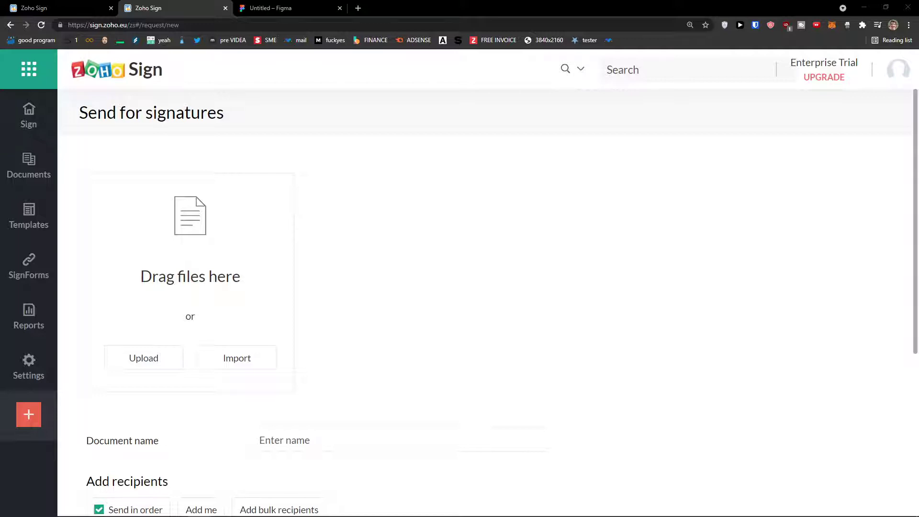
- Upload profit_and_loss.pdf as the document for the signature request
scroll(283, 202, down, 3)
key(alt+Left)
key(alt+Right)
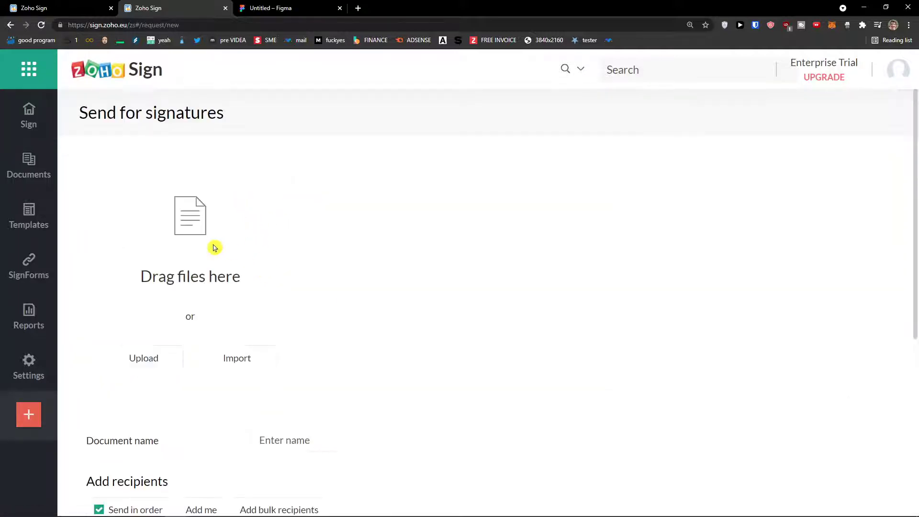
scroll(214, 248, down, 1)
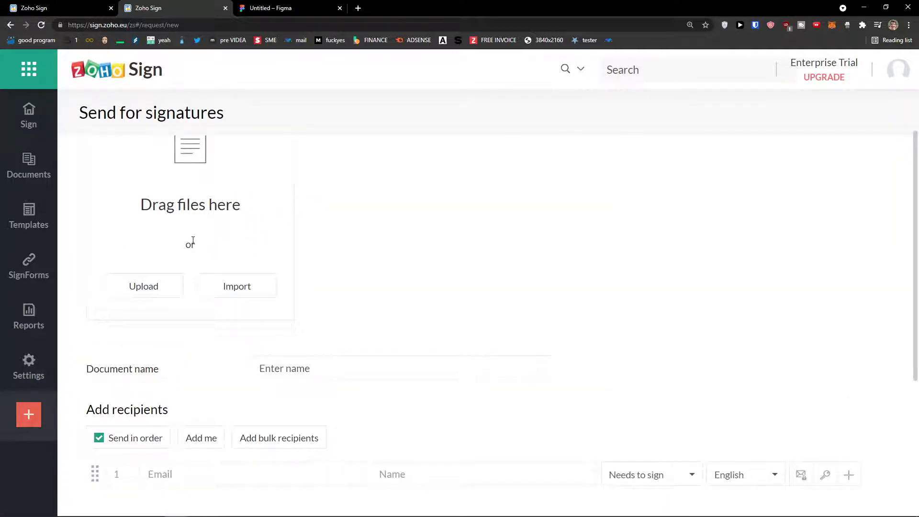
scroll(193, 240, up, 1)
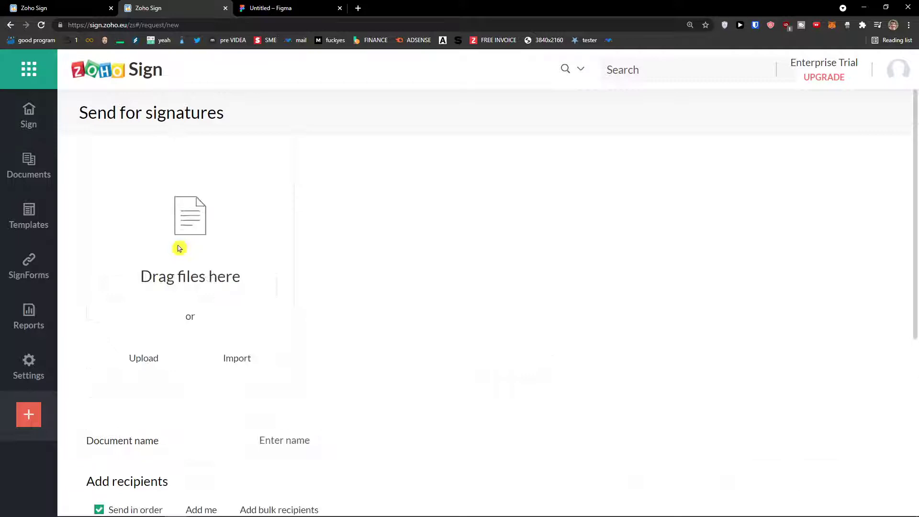
click(158, 360)
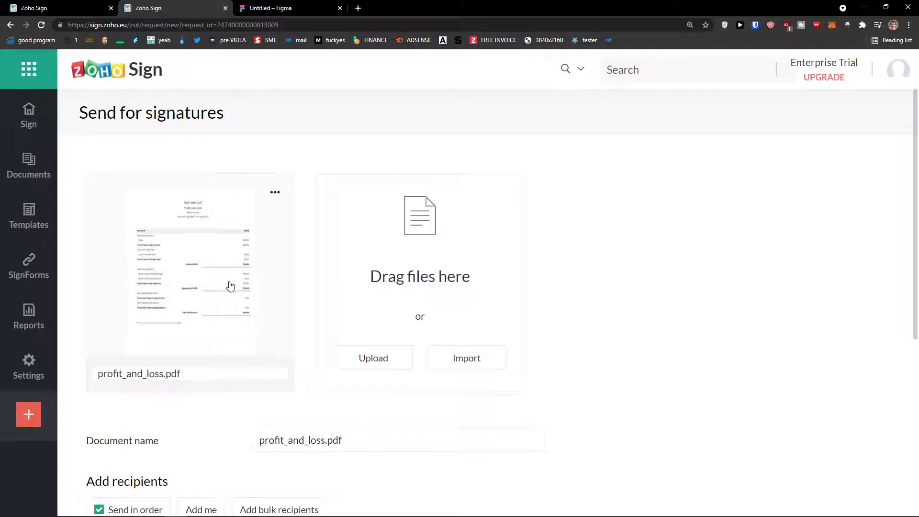
scroll(230, 286, down, 4)
- Enter the first signer's e-mail address and full name, then bring up the role choices
scroll(230, 284, up, 2)
scroll(230, 285, down, 3)
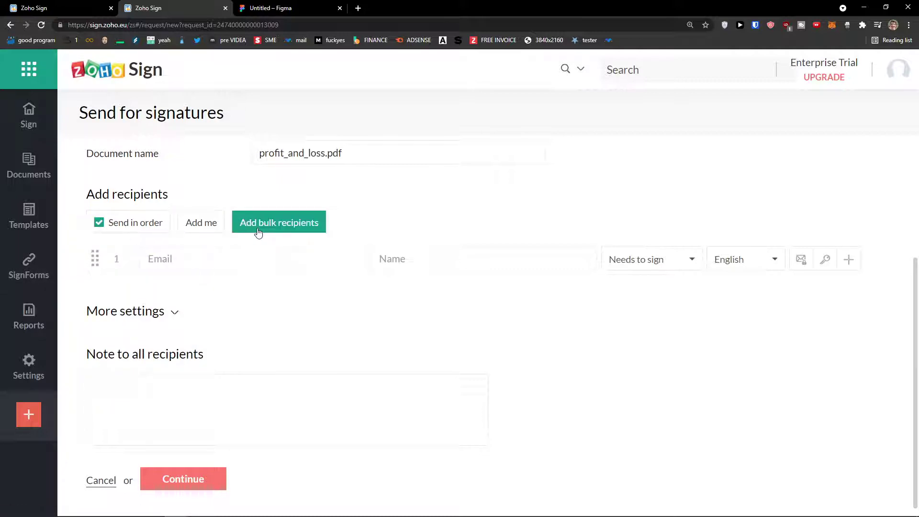
double_click(99, 224)
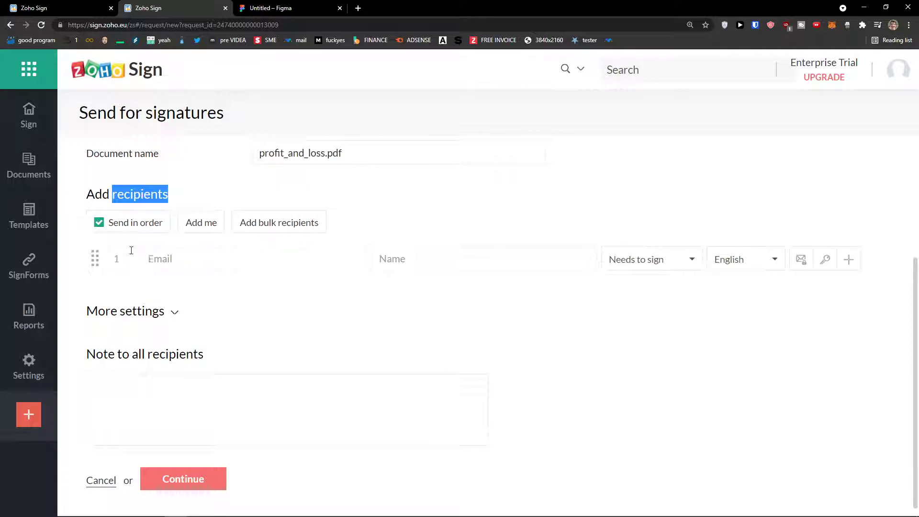
click(201, 261)
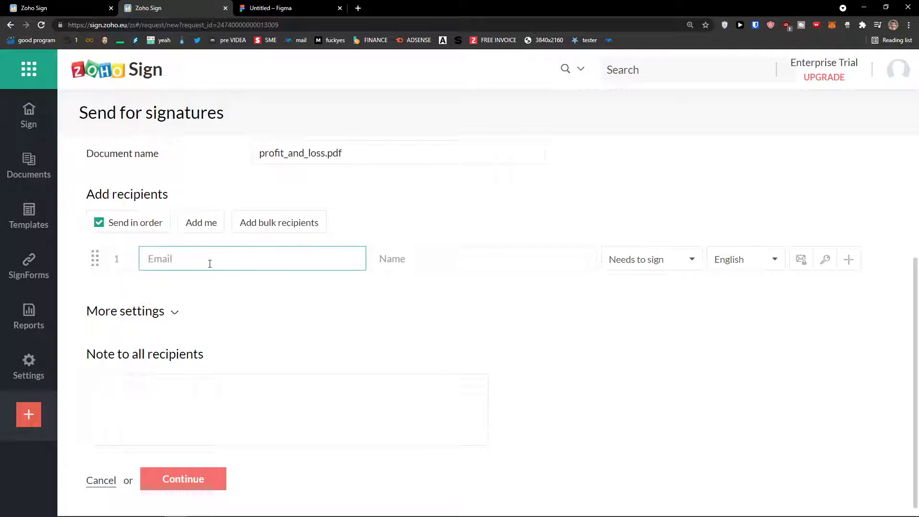
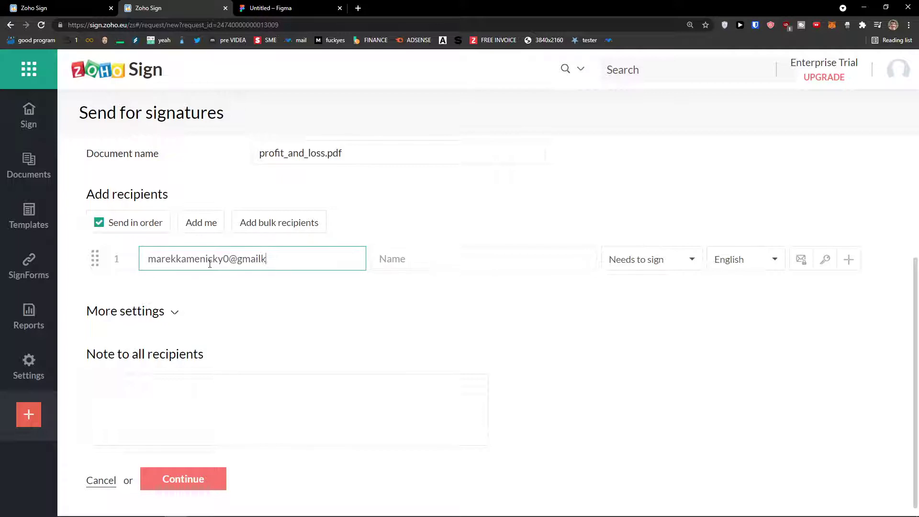
key(Tab)
text(Mar)
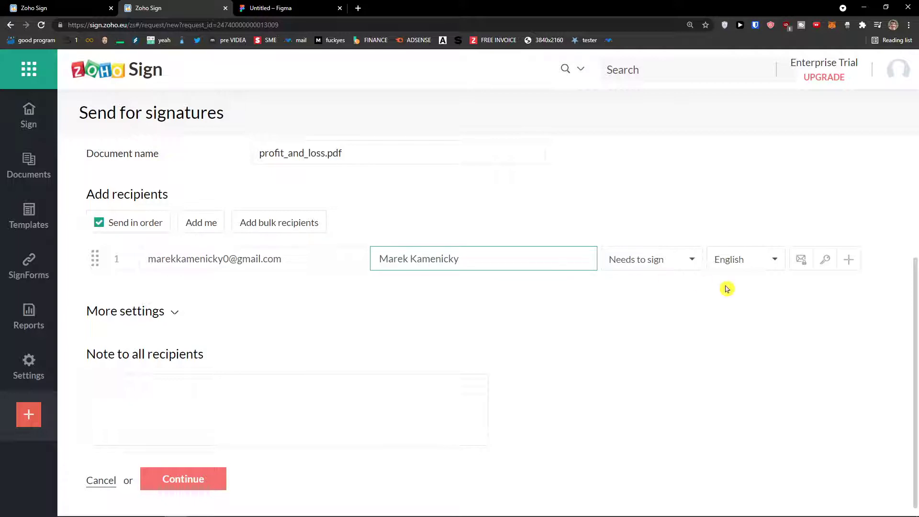
click(693, 262)
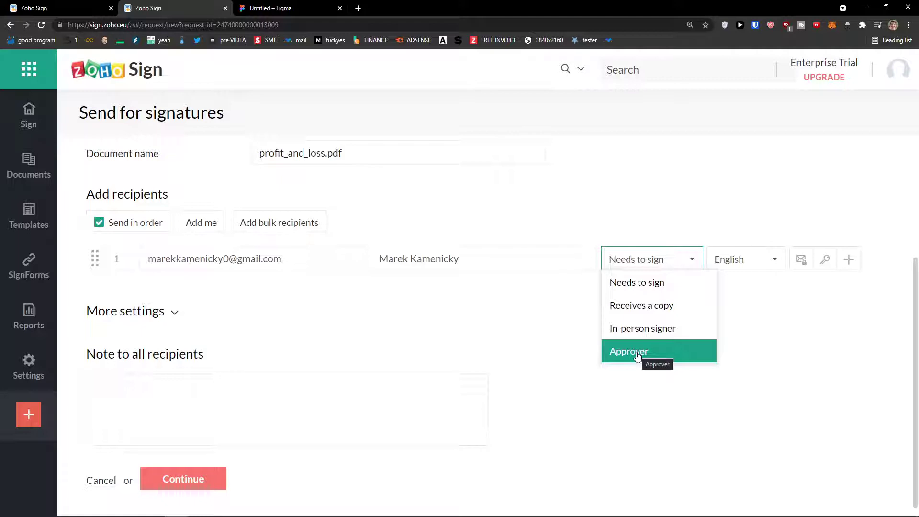
- Keep the recipient's role as Needs to sign and language as English
click(652, 286)
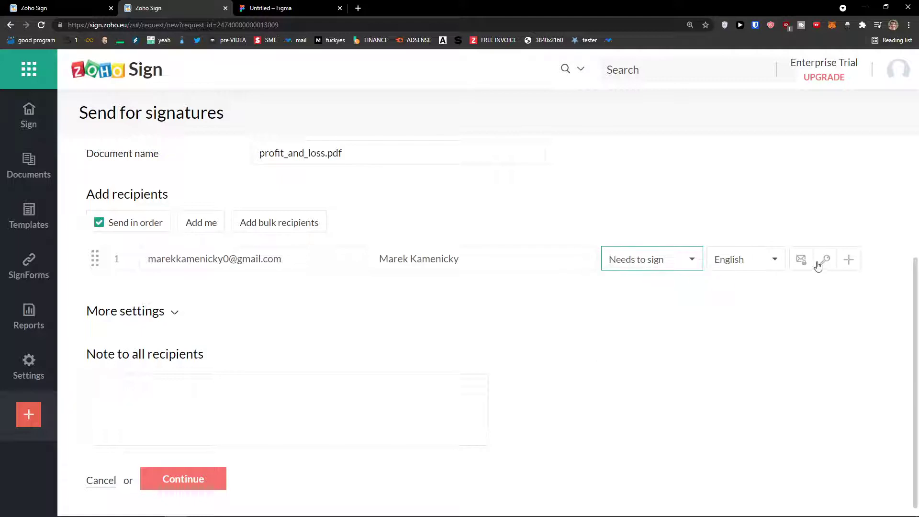
click(758, 262)
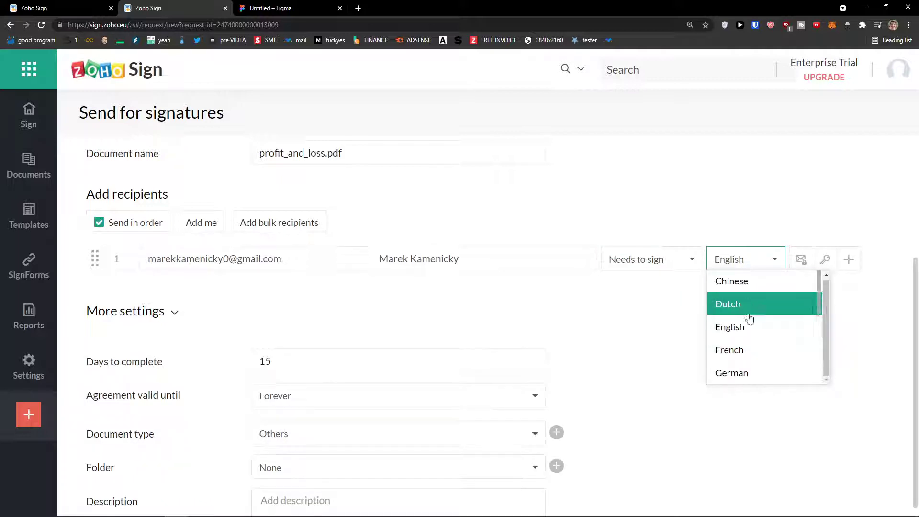
click(750, 335)
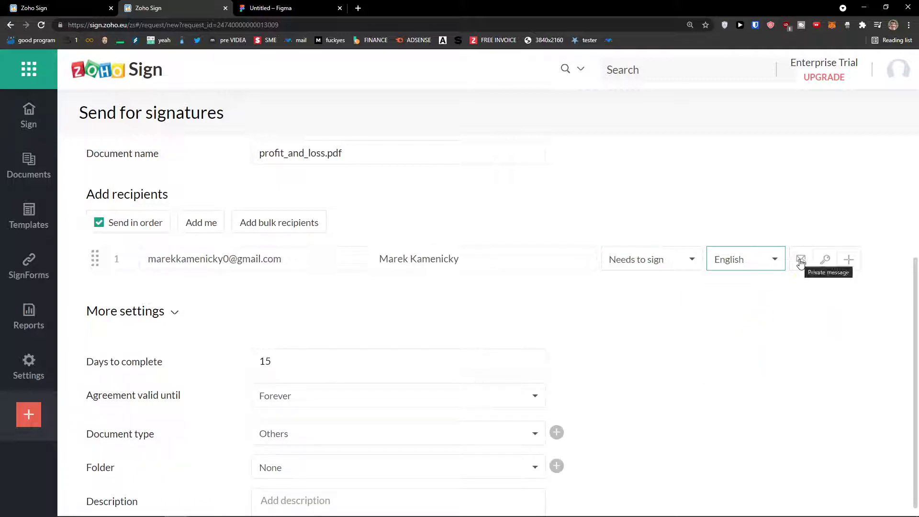
- Check the Private message and Authentication code dialogs, closing both unchanged
click(800, 261)
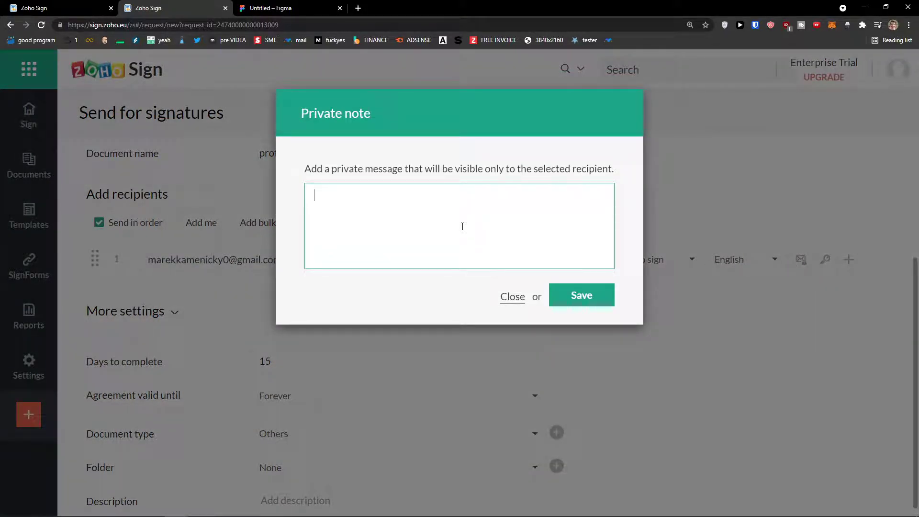
click(513, 298)
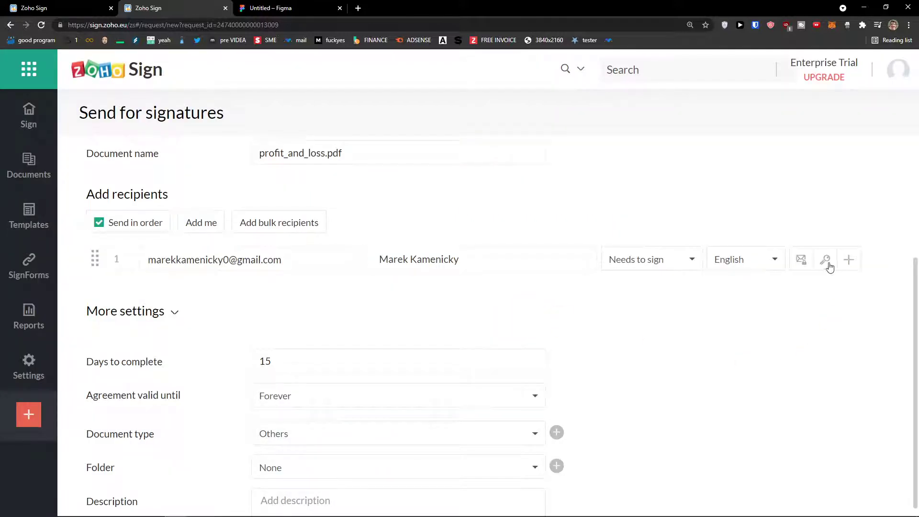
click(826, 263)
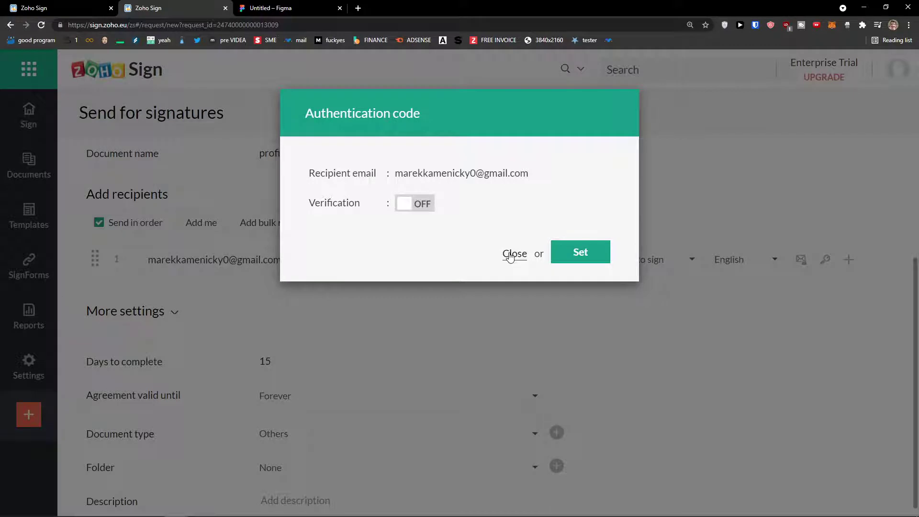
click(511, 257)
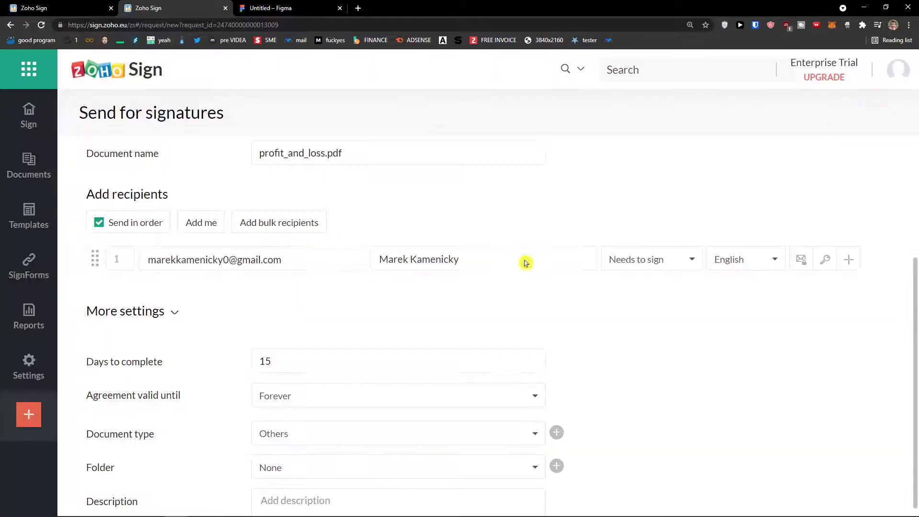
- Add a second recipient row, then remove it, leaving one signer
click(849, 259)
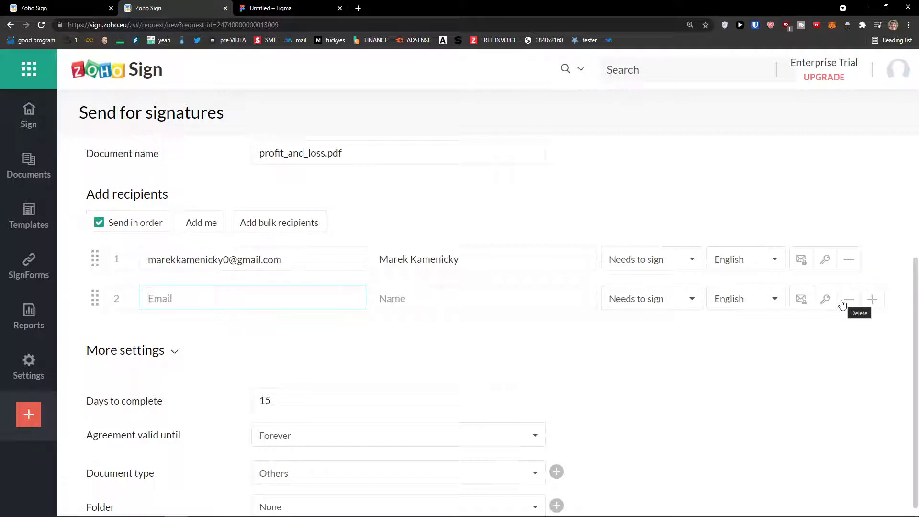
click(846, 304)
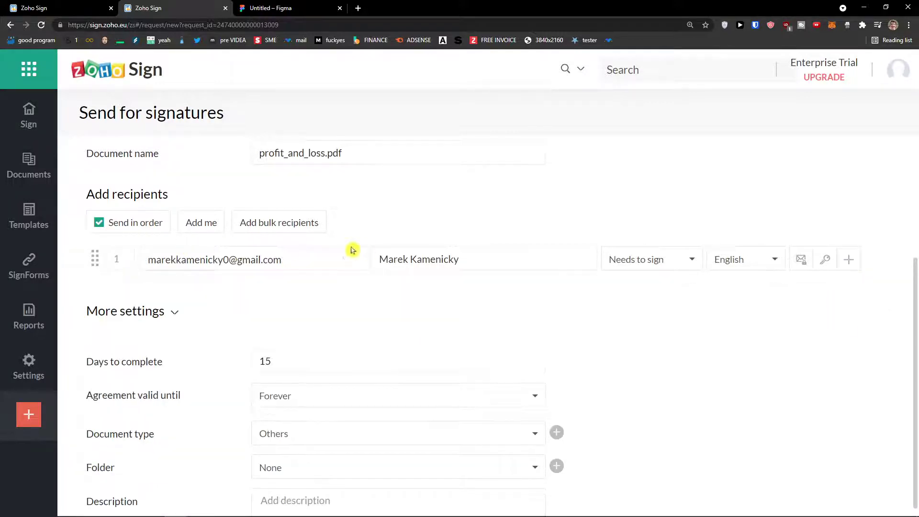
scroll(365, 250, up, 3)
scroll(415, 388, down, 2)
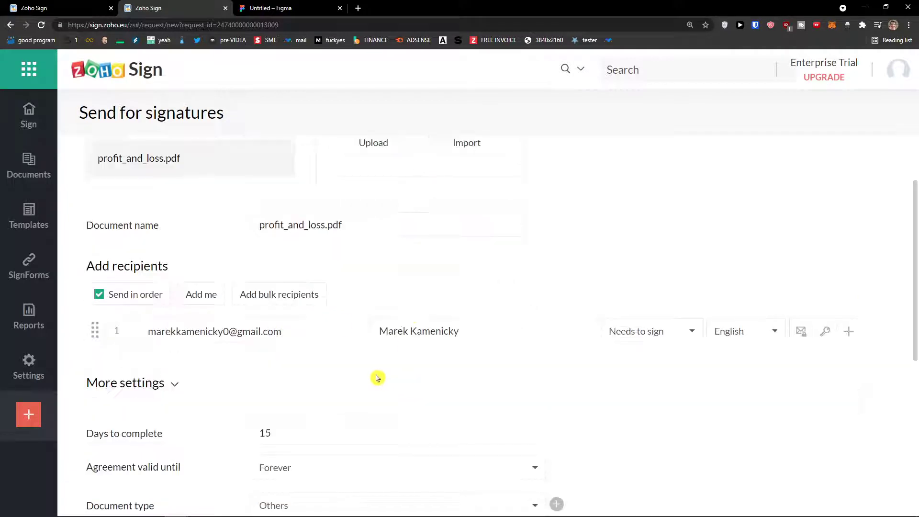
- Add the account owner's own address as the second signer below the first recipient
click(200, 301)
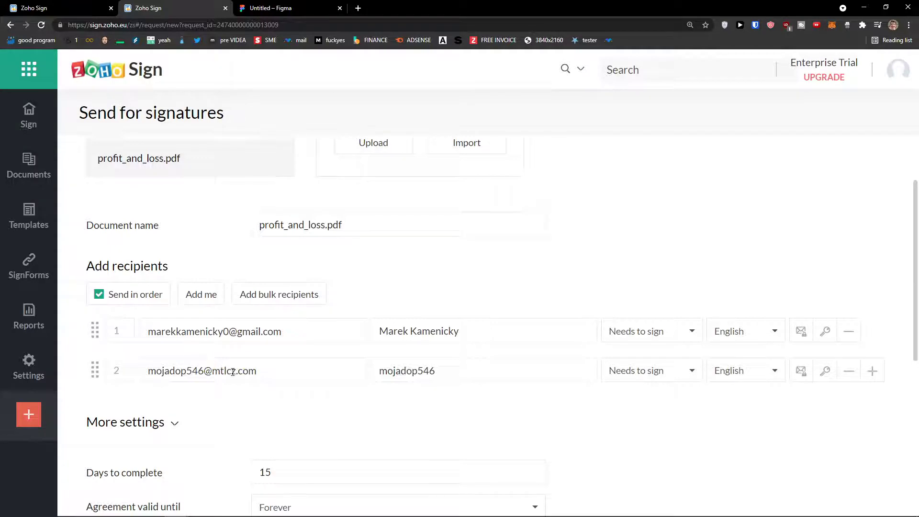
scroll(220, 358, up, 4)
scroll(220, 358, down, 1)
scroll(219, 354, up, 1)
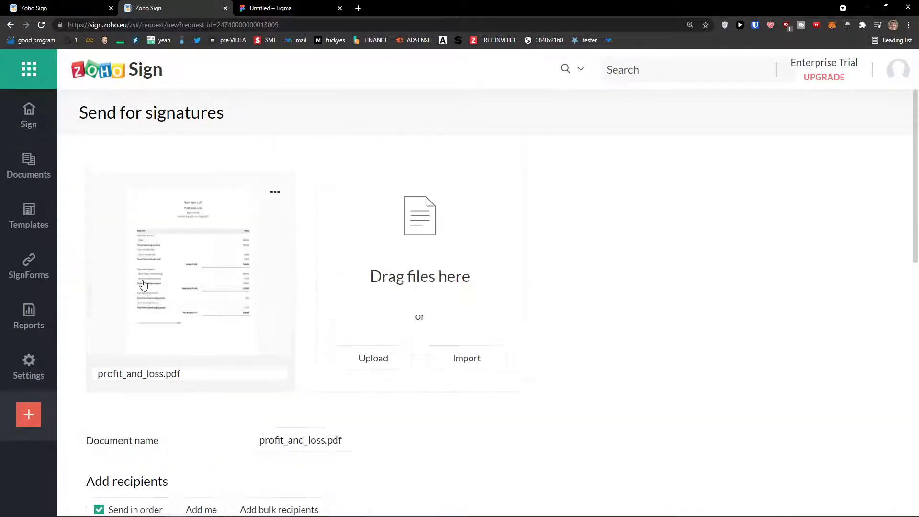
scroll(173, 278, down, 3)
- Put the caret at the end of the Document name field to check it
click(381, 294)
click(382, 293)
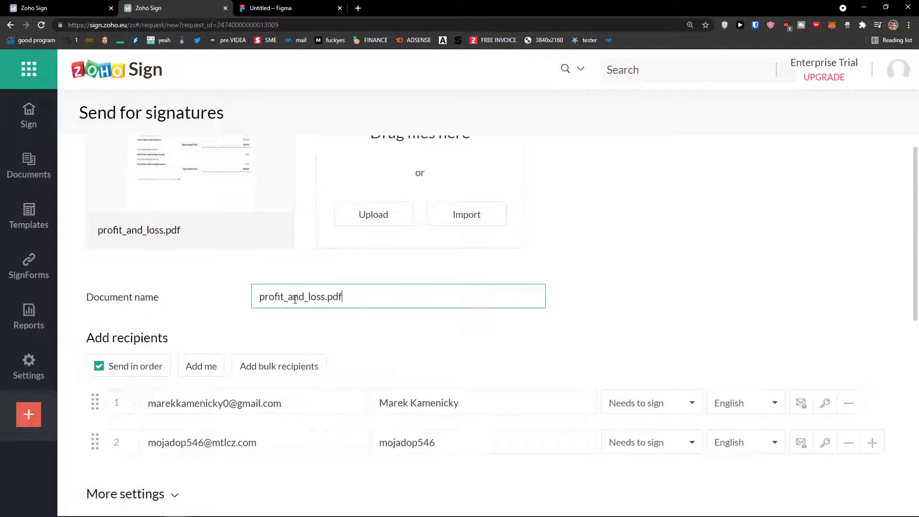
scroll(280, 300, down, 2)
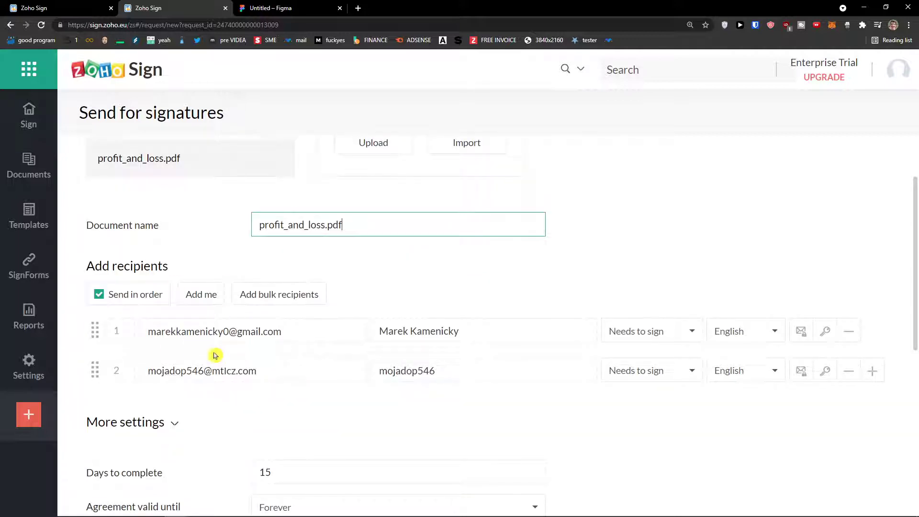
scroll(242, 328, down, 4)
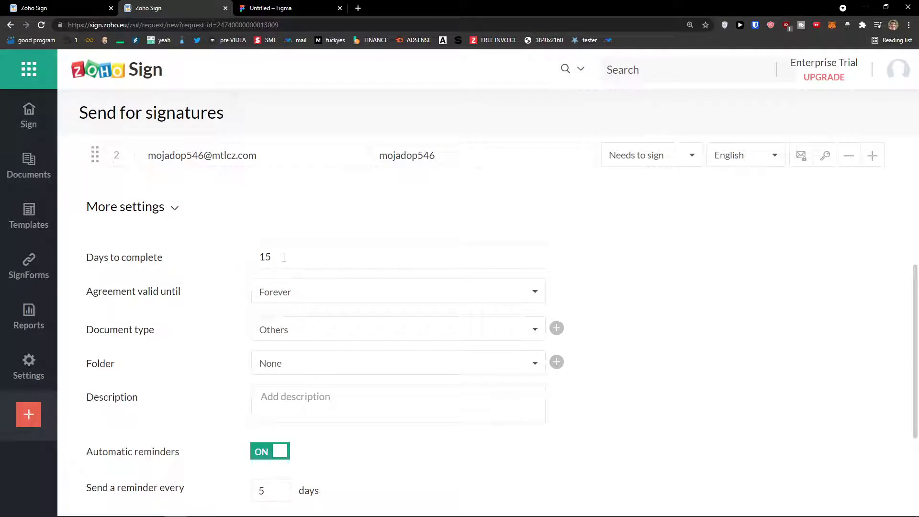
- Adjust the days-to-complete value and set the agreement validity to Forever
drag(279, 257, 232, 256)
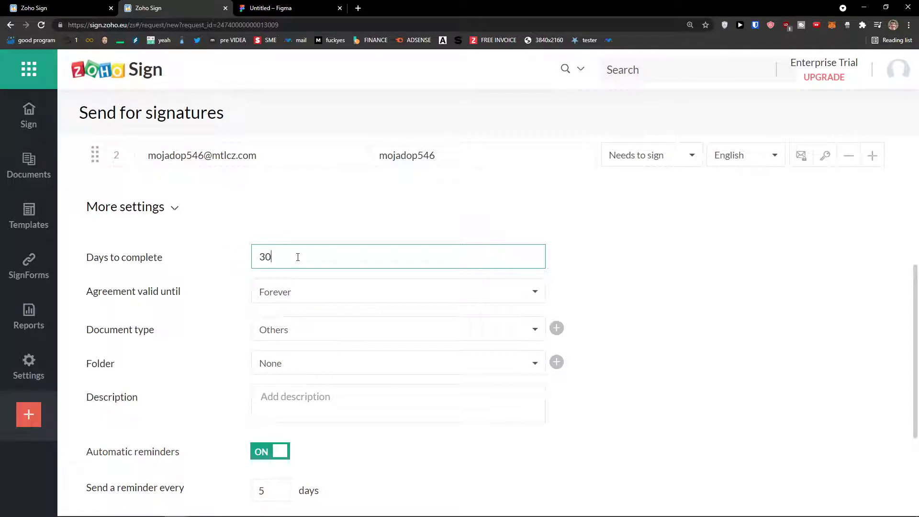
click(288, 300)
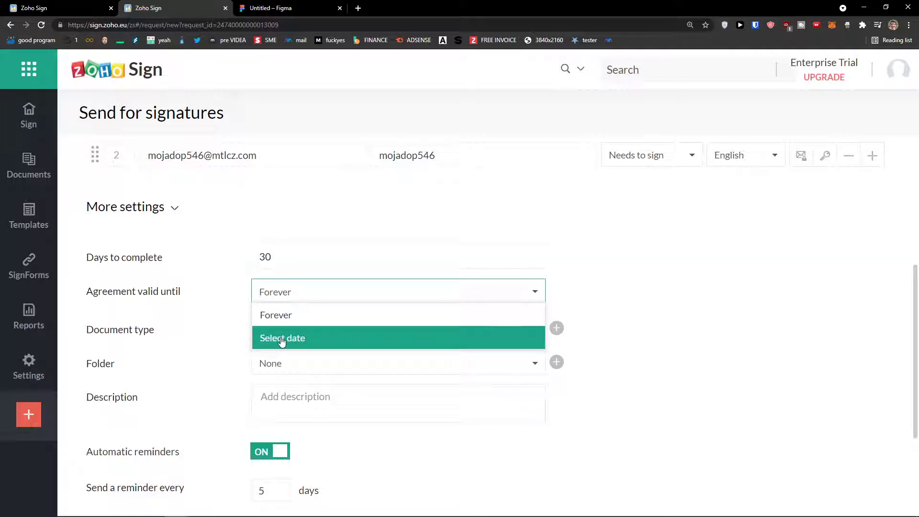
click(231, 314)
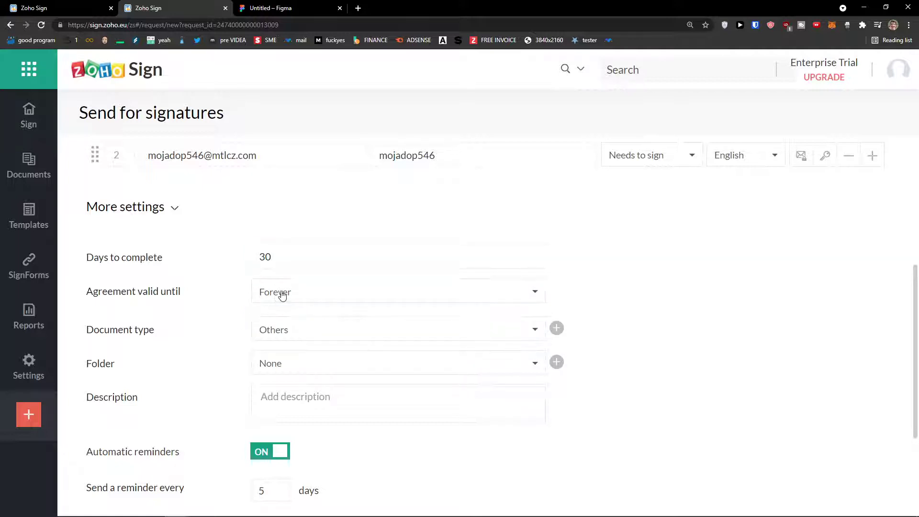
click(283, 292)
click(285, 318)
scroll(200, 322, down, 2)
- Create a new document type named 'Income' and select it for the request
click(286, 269)
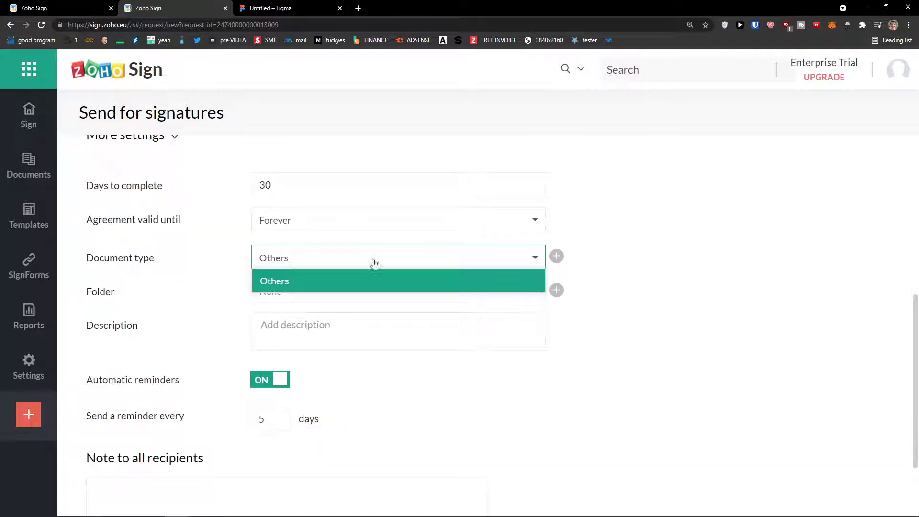
click(391, 251)
click(555, 257)
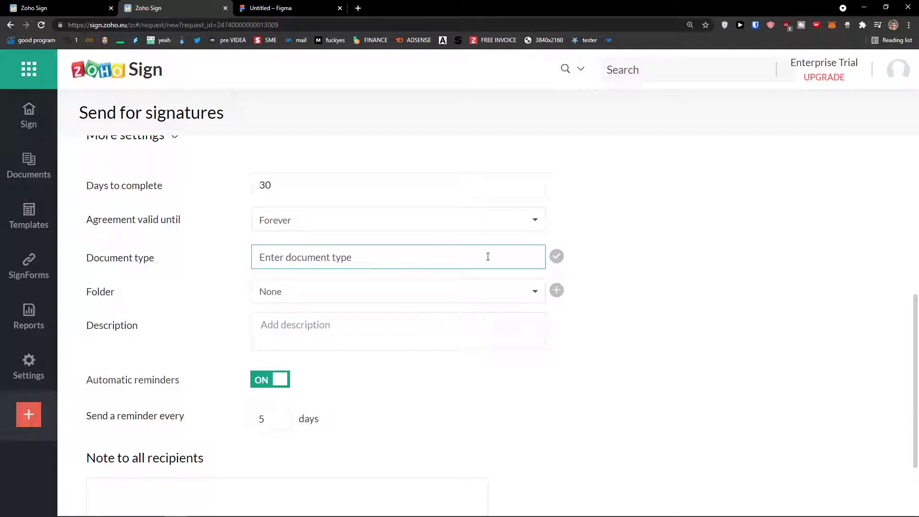
text(Income)
click(551, 261)
click(553, 263)
text(I)
key(Return)
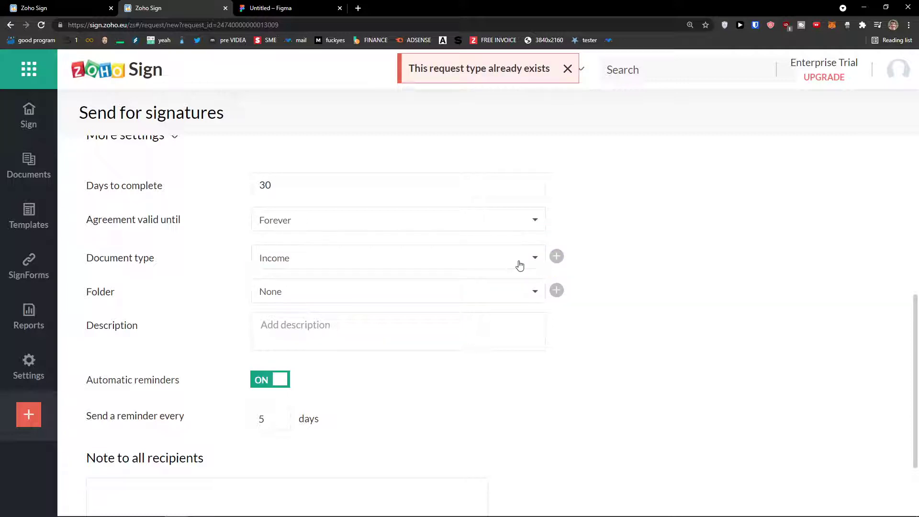
click(526, 261)
click(361, 303)
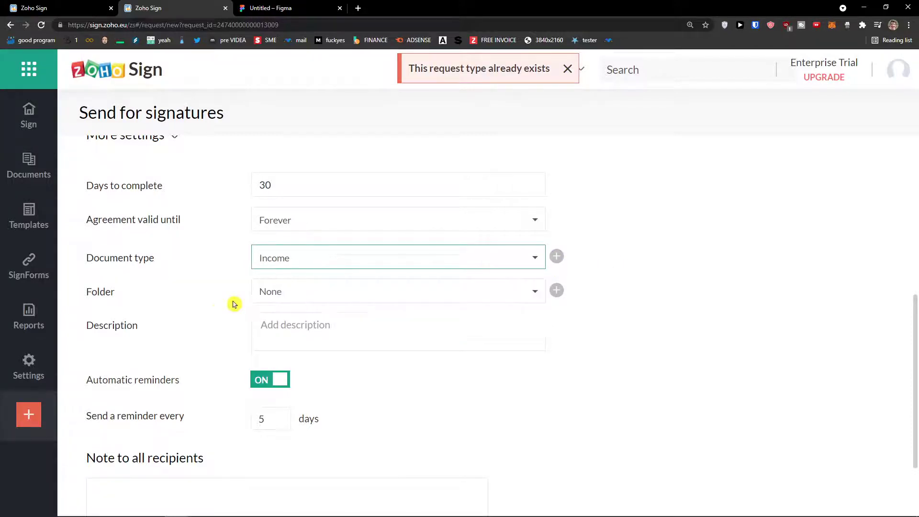
- Submit the request settings to move on to field placement
scroll(249, 294, down, 2)
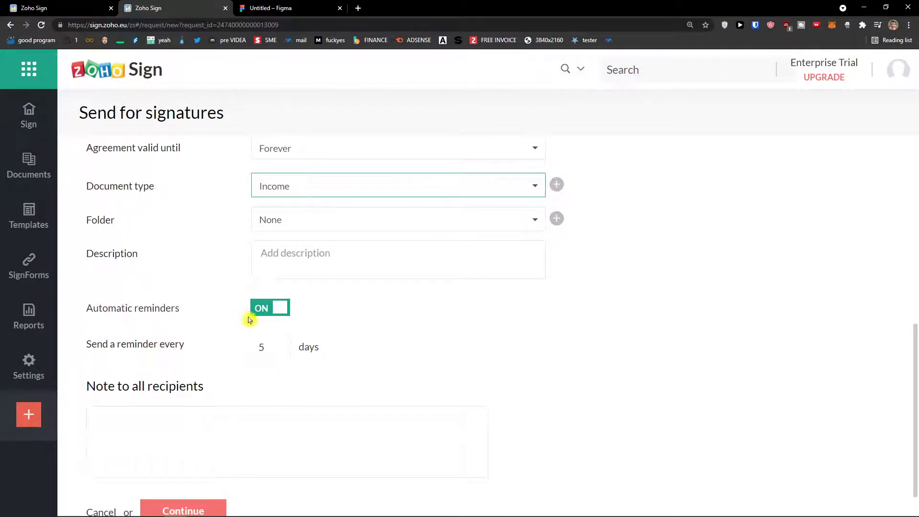
scroll(254, 316, up, 1)
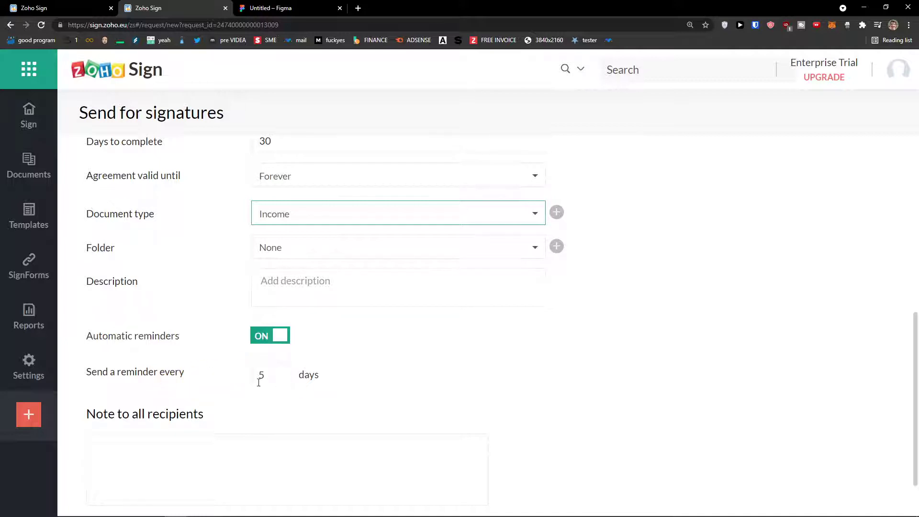
scroll(228, 393, down, 2)
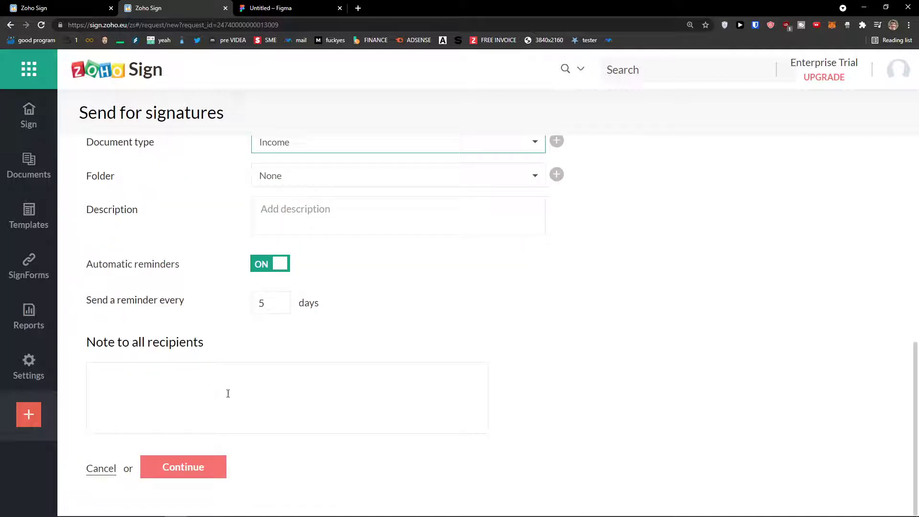
click(181, 472)
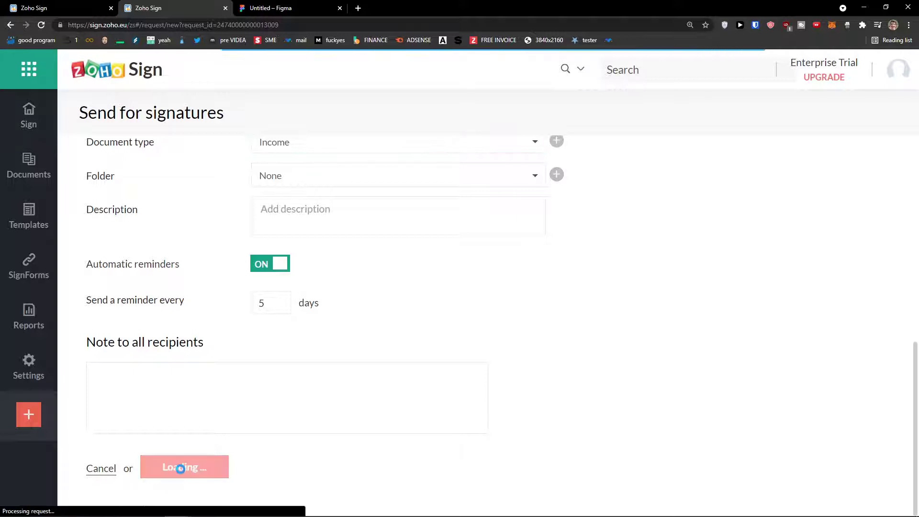
- Review profit_and_loss.pdf and switch between the second and first recipients
scroll(272, 419, down, 8)
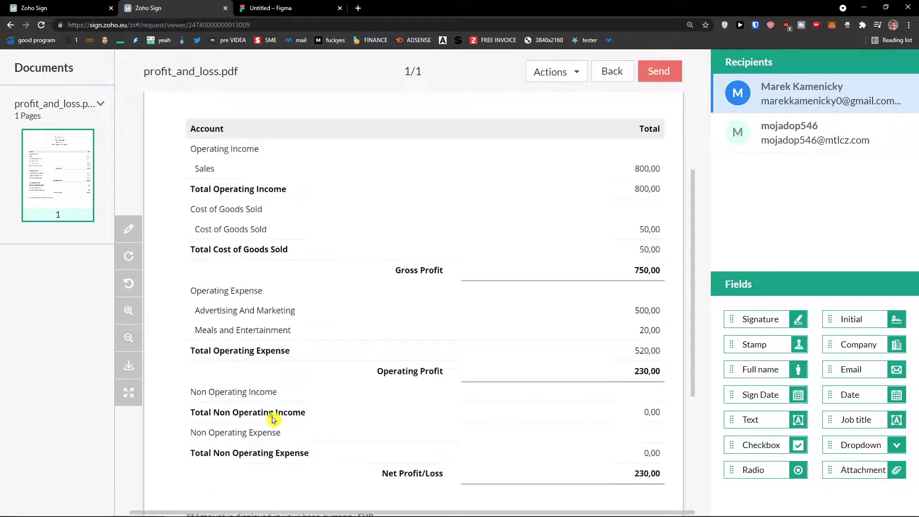
scroll(272, 419, up, 8)
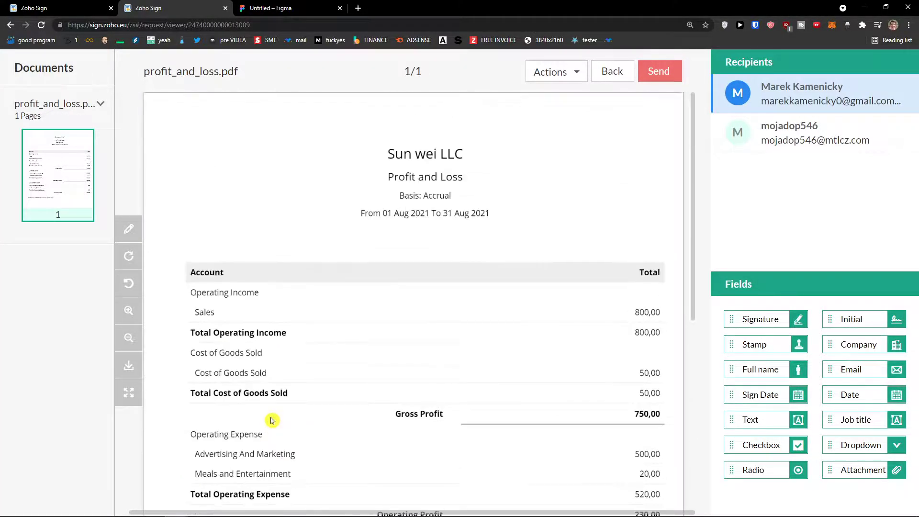
scroll(271, 420, down, 8)
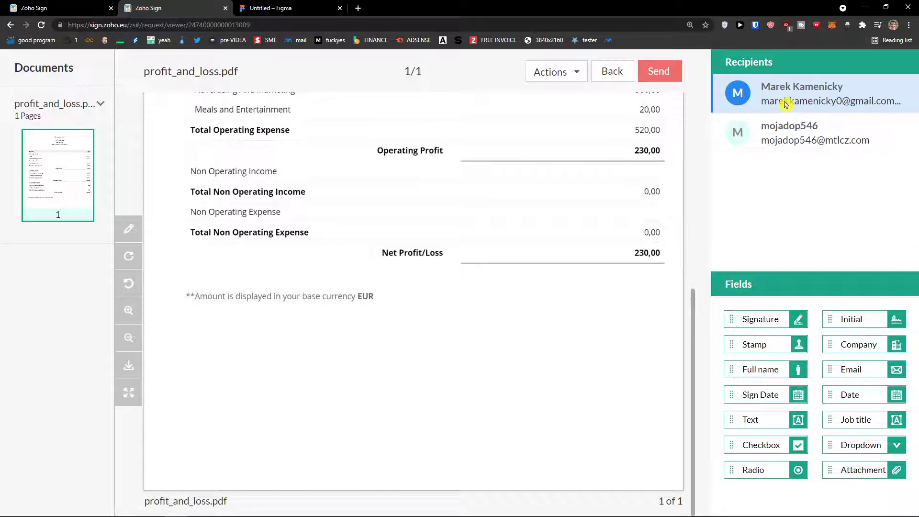
click(761, 134)
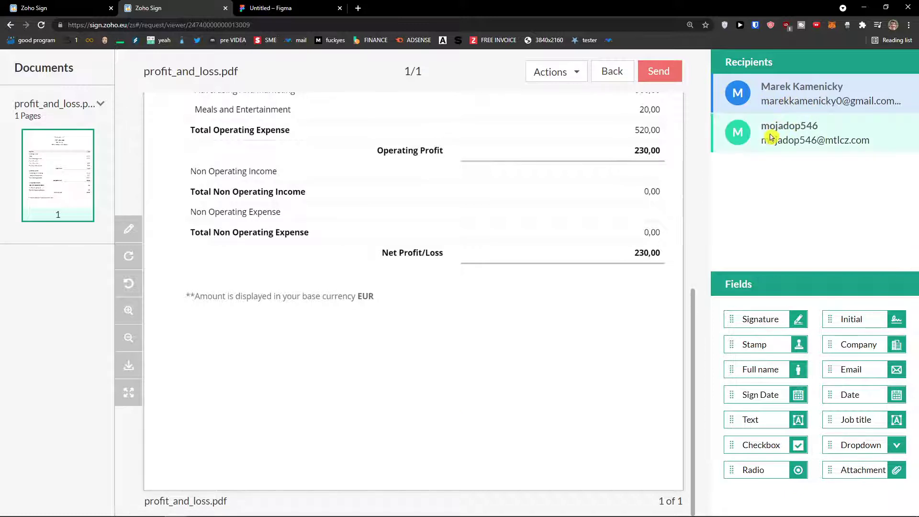
click(782, 96)
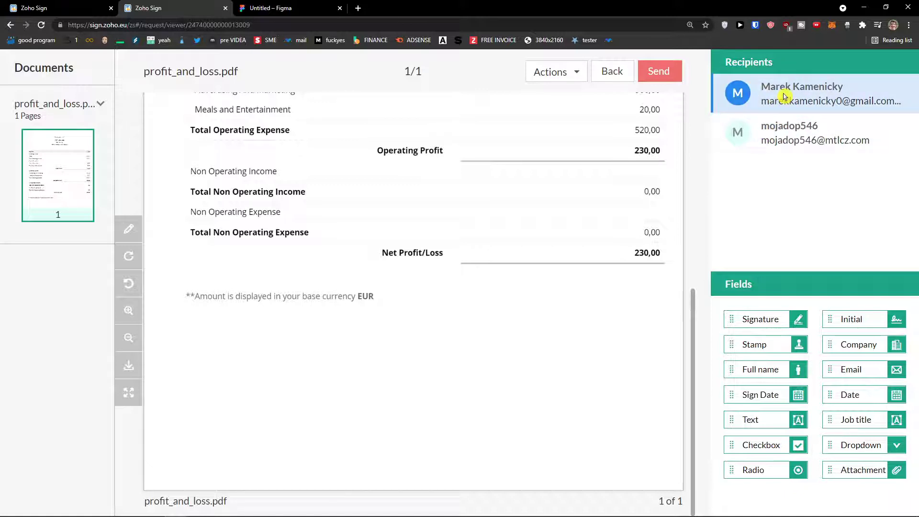
- Revisit the document details, then return to the field-placement view
click(139, 232)
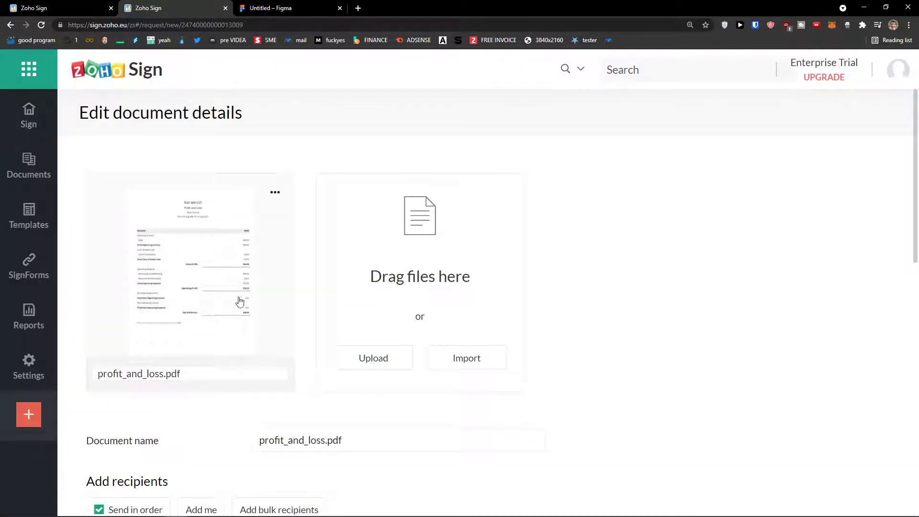
scroll(246, 311, down, 5)
click(183, 468)
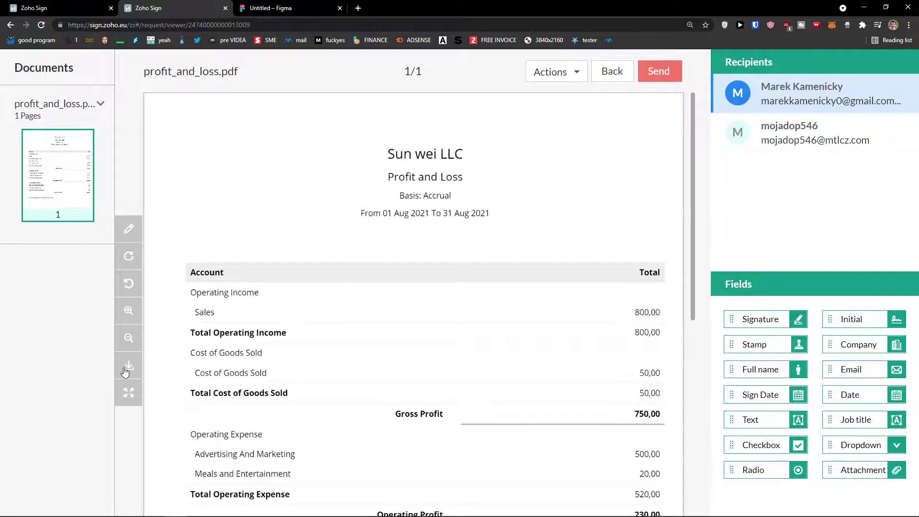
- Place and size the first recipient's Signature, Sign Date and Company fields below the totals on the left
scroll(216, 364, down, 6)
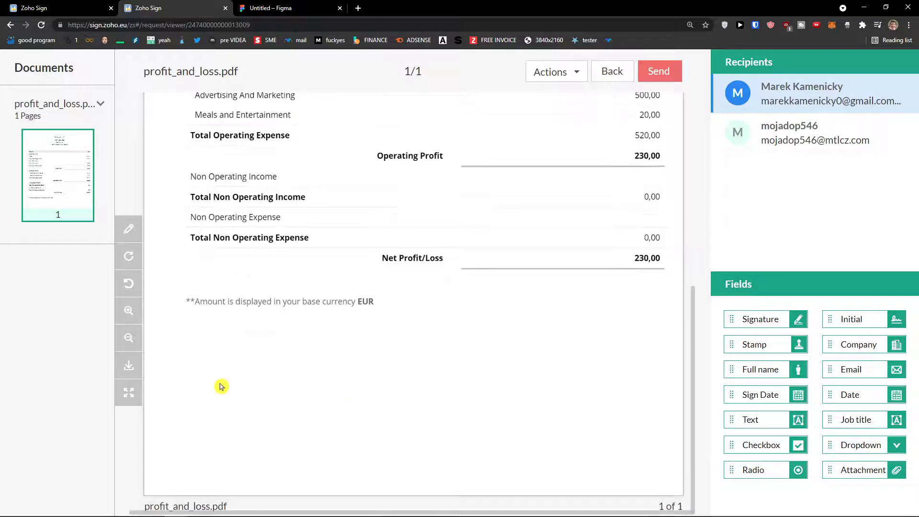
mouse_move(754, 311)
mouse_down()
mouse_move(739, 324)
mouse_move(441, 361)
mouse_move(199, 379)
mouse_move(196, 394)
mouse_move(222, 399)
mouse_up()
mouse_move(310, 406)
mouse_down()
mouse_move(364, 412)
mouse_move(321, 411)
mouse_up()
drag(293, 401, 282, 403)
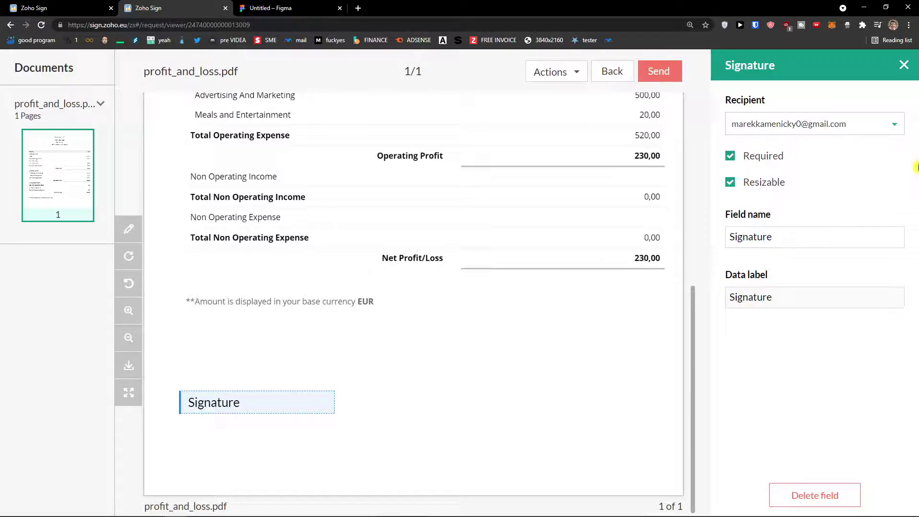
click(903, 65)
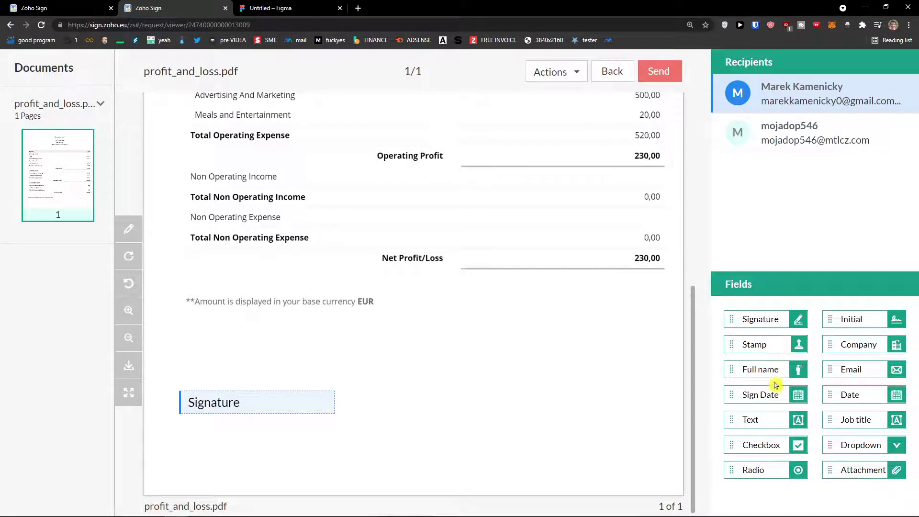
mouse_move(764, 394)
mouse_down()
mouse_move(240, 434)
mouse_move(249, 431)
mouse_up()
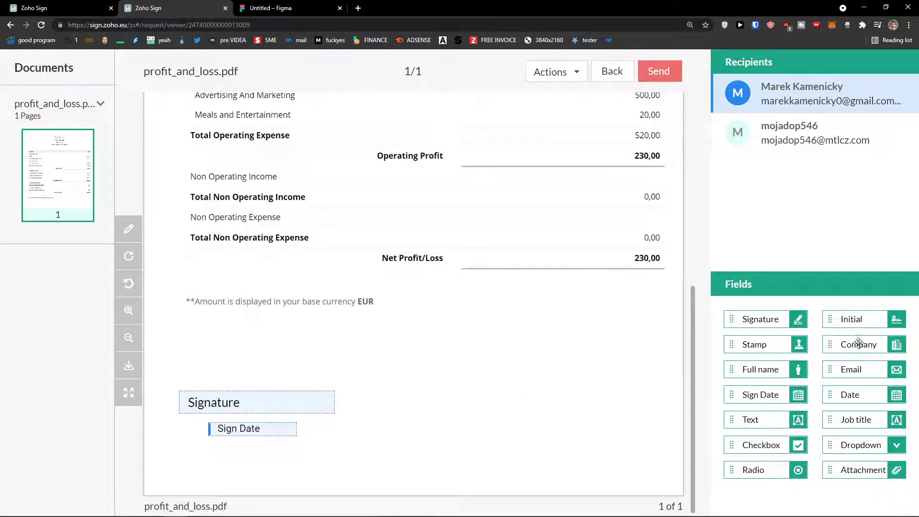
mouse_move(856, 345)
mouse_down()
mouse_move(231, 377)
mouse_move(248, 373)
mouse_up()
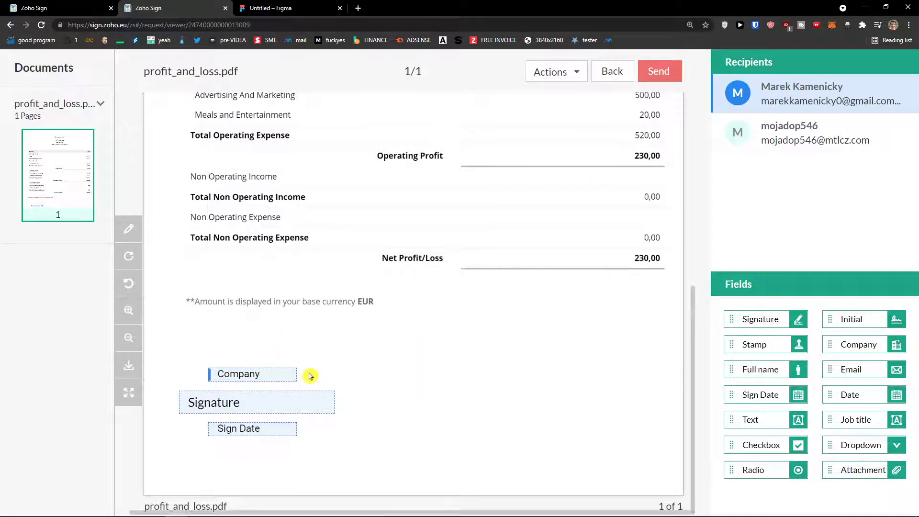
- Place the second recipient's Signature, Company and Sign Date fields on the right side
click(832, 136)
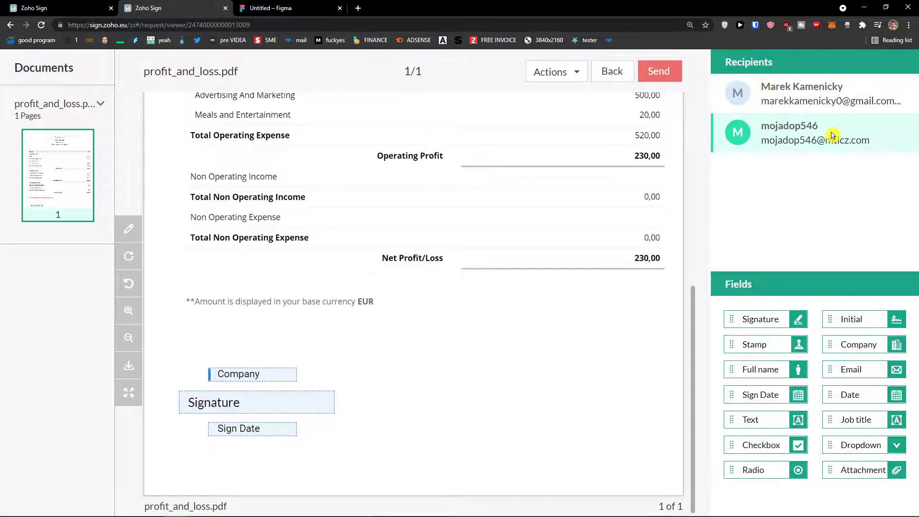
mouse_move(765, 319)
mouse_down()
mouse_move(506, 383)
mouse_move(522, 400)
mouse_move(514, 399)
mouse_up()
mouse_move(842, 345)
mouse_down()
mouse_move(520, 381)
mouse_move(535, 385)
mouse_up()
mouse_move(768, 396)
mouse_down()
mouse_move(527, 447)
mouse_move(548, 442)
mouse_up()
scroll(420, 424, up, 2)
scroll(421, 423, down, 2)
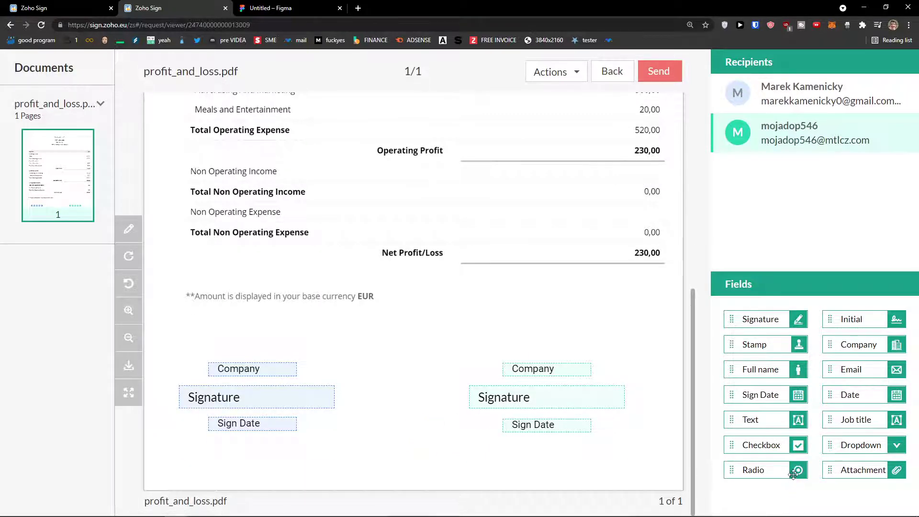
scroll(503, 239, up, 10)
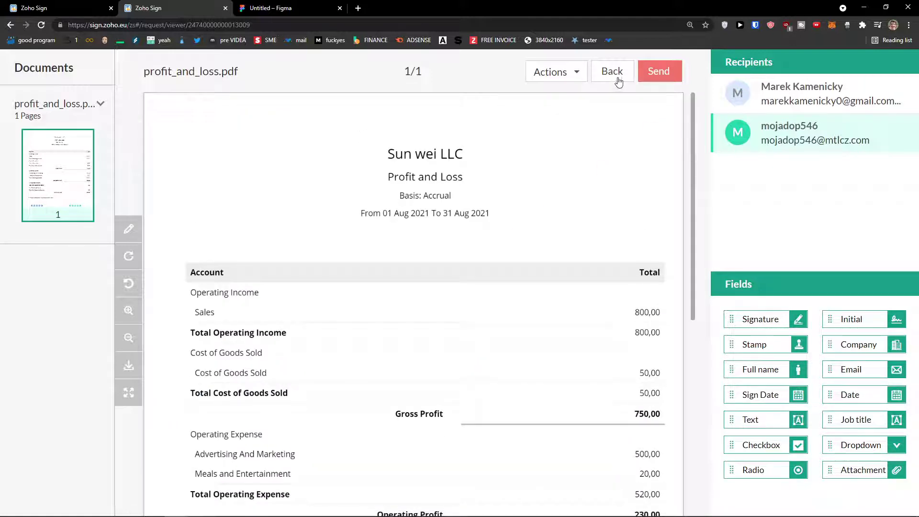
- Send profit_and_loss.pdf for signature after confirming the field counts, then start a new browser tab
click(660, 72)
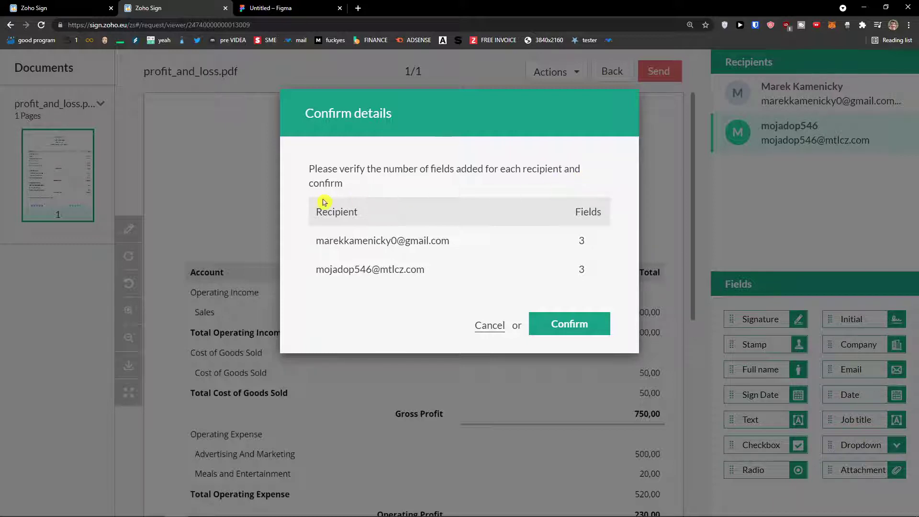
click(574, 324)
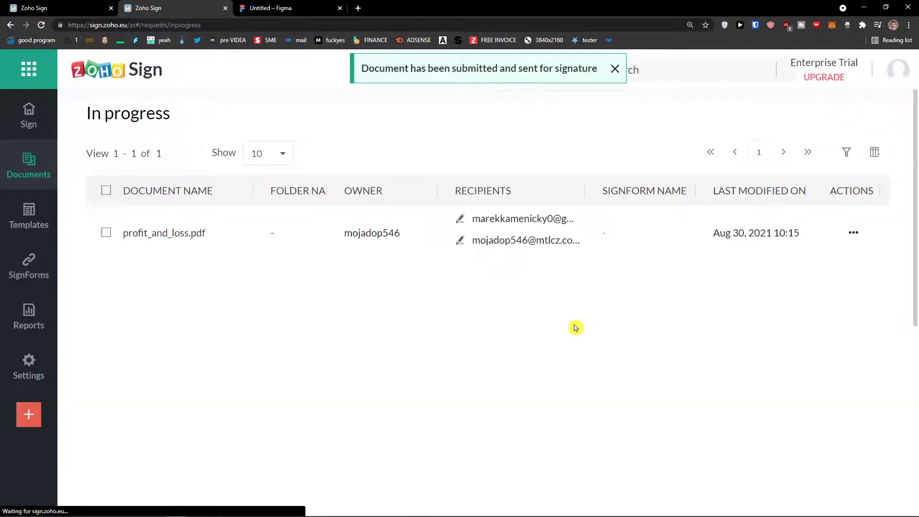
drag(361, 68, 596, 84)
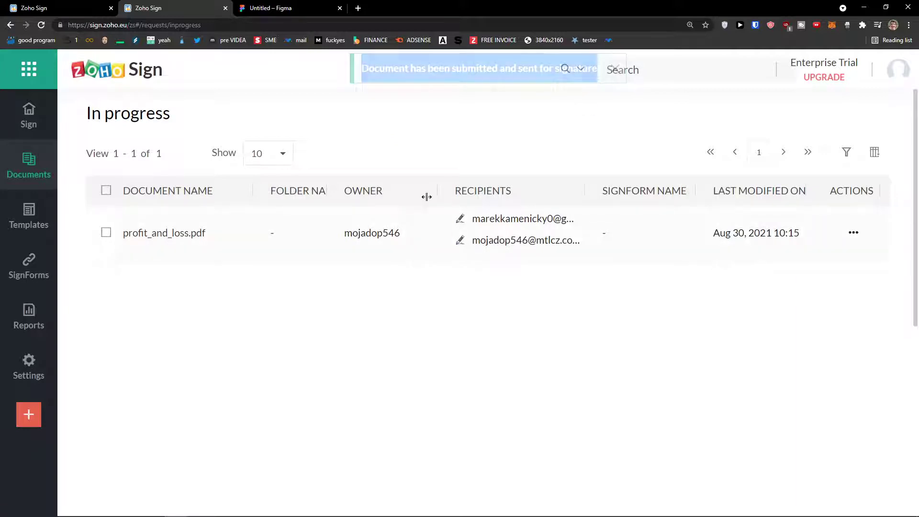
click(358, 8)
- Load temp-mail.org in the new tab and bring the Gmail window with the signing request full screen
text(ttps://temp-mail.org)
key(Return)
click(480, 8)
key(ctrl+w)
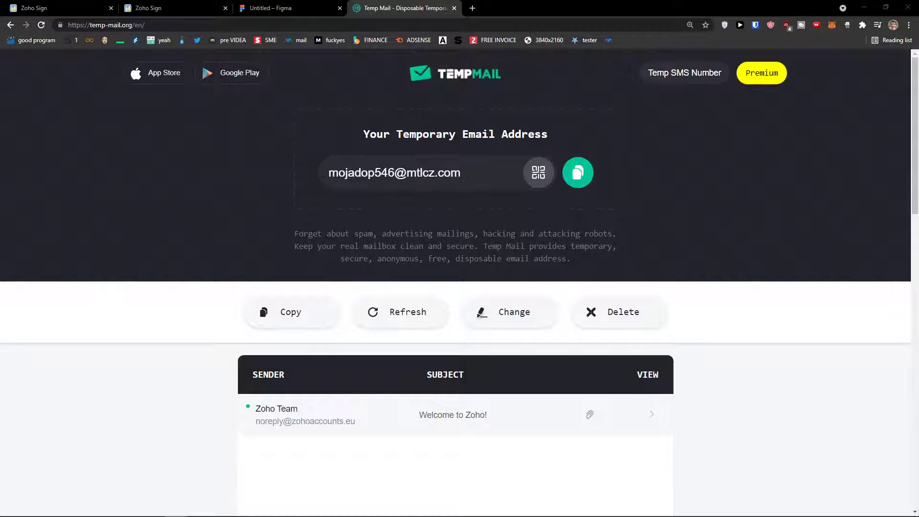
drag(373, 516, 374, 1)
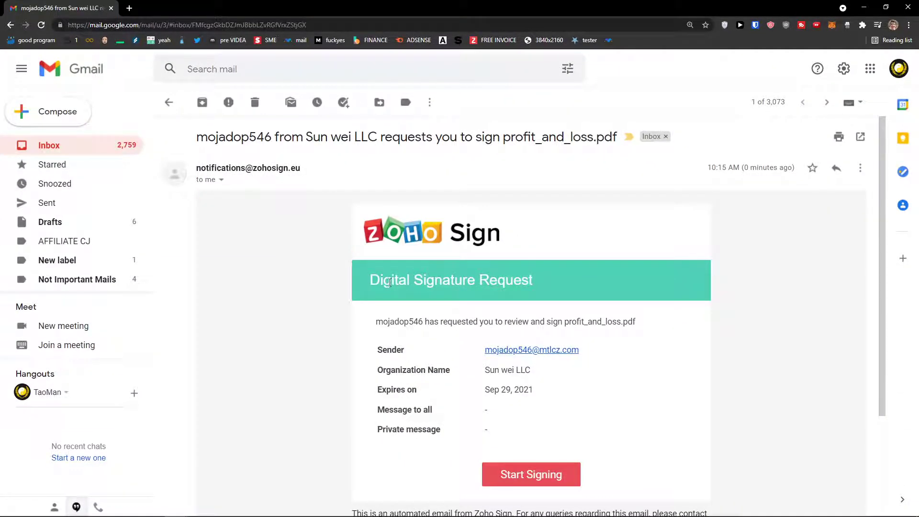
- Open the email's Start Signing link in an incognito window, proceed to the document and agree to the terms
scroll(415, 297, down, 1)
drag(376, 274, 585, 277)
click(543, 285)
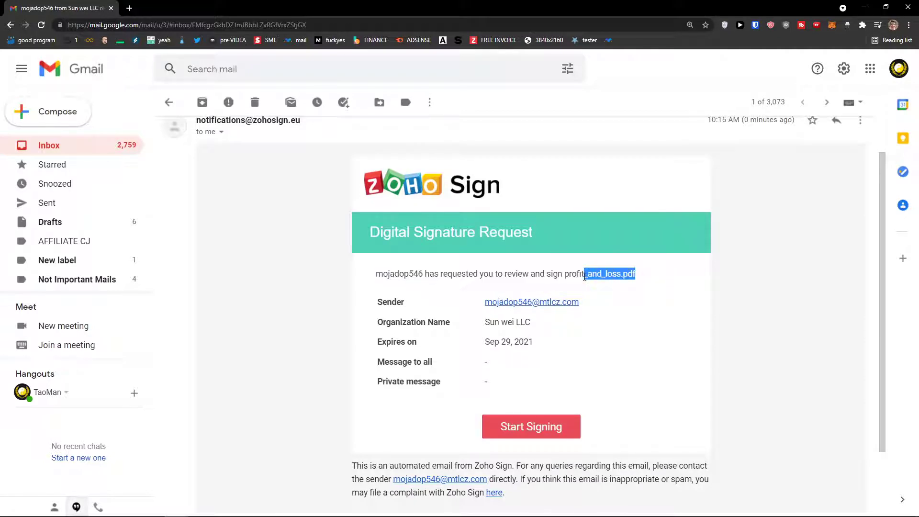
right_click(540, 423)
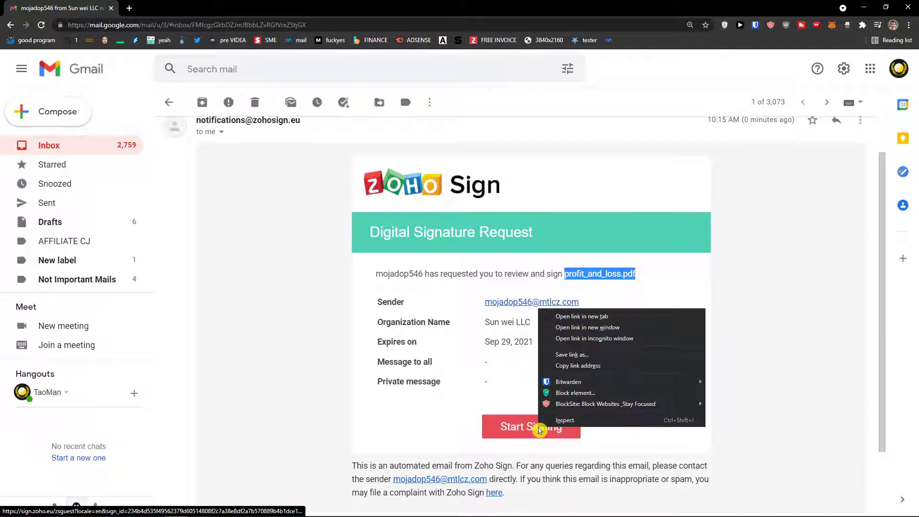
click(577, 343)
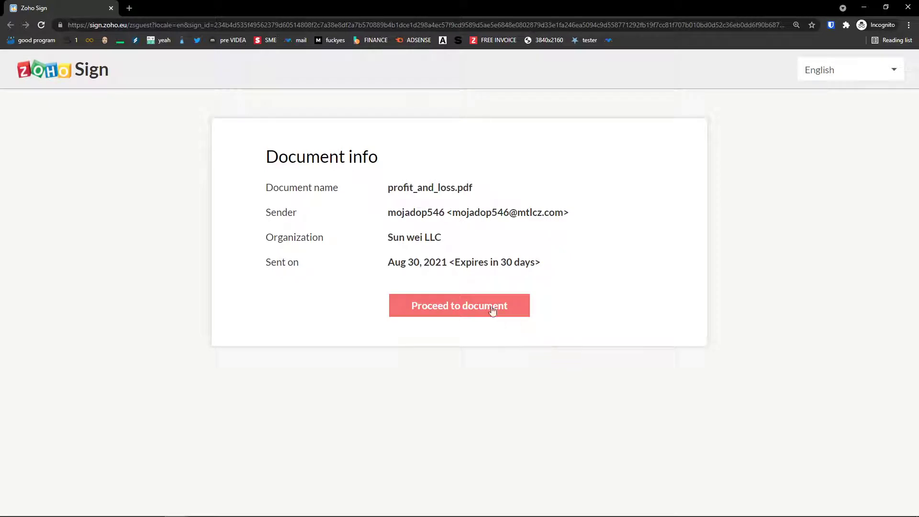
click(492, 310)
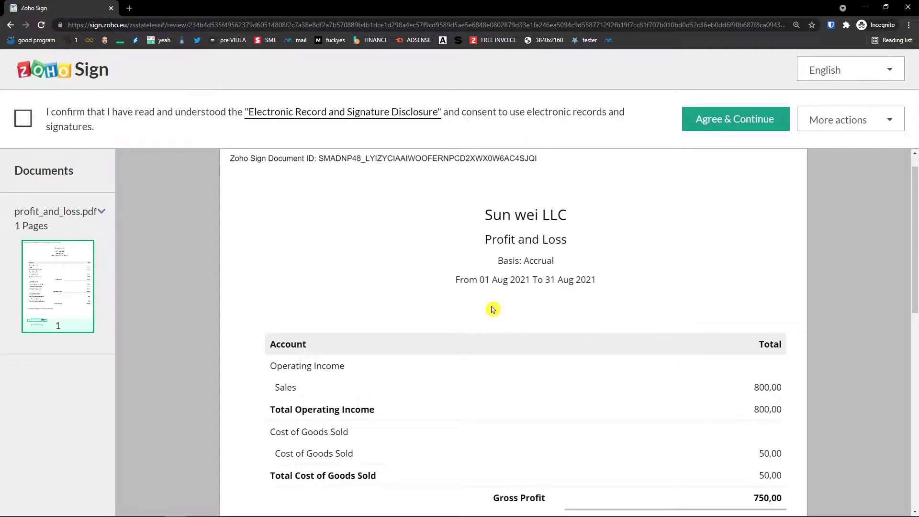
click(783, 122)
- Accept the terms, fill the company field and draw the signature freehand
click(721, 456)
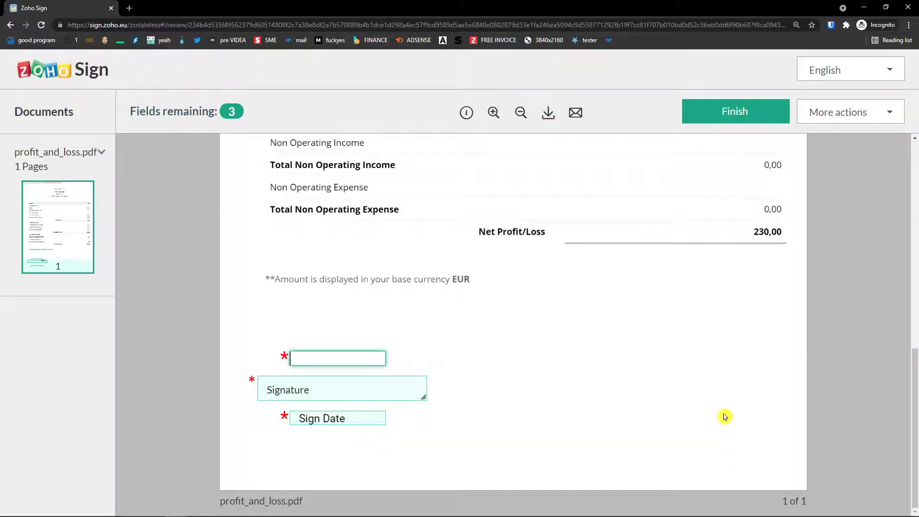
click(328, 364)
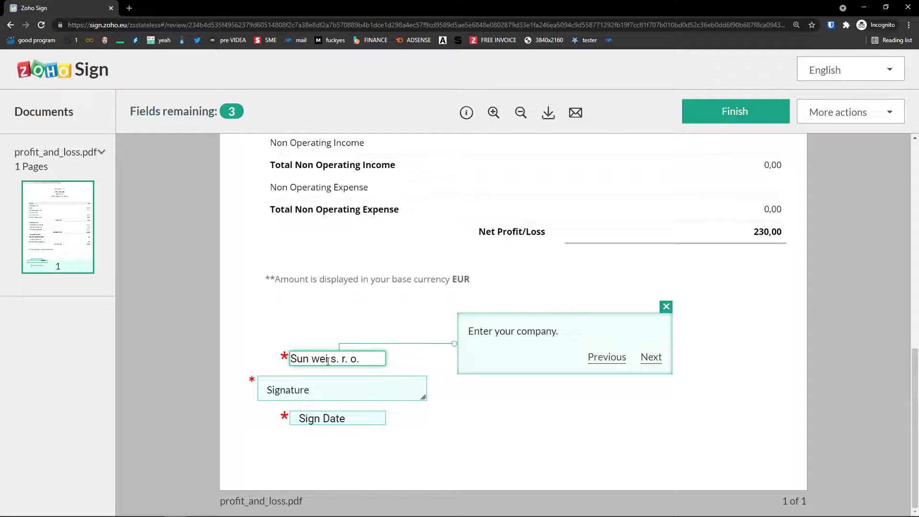
click(324, 387)
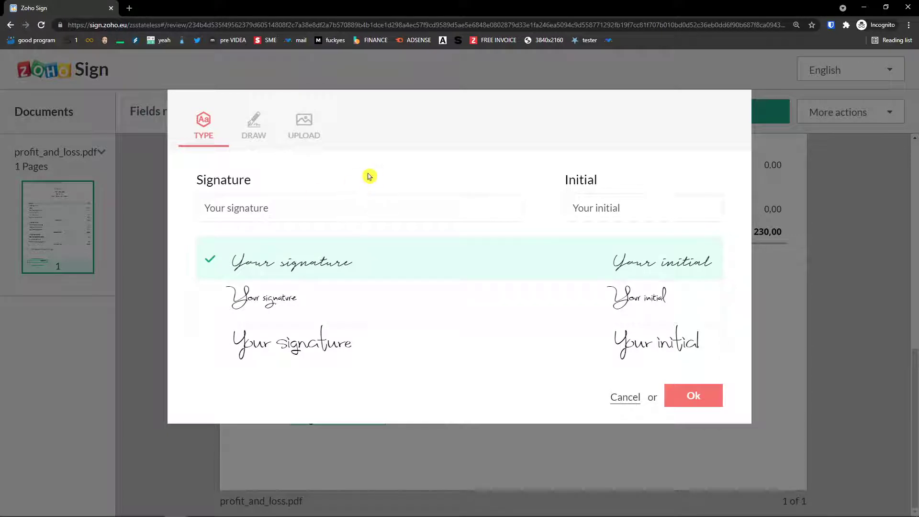
click(253, 133)
drag(266, 222, 266, 275)
drag(273, 230, 409, 259)
mouse_move(358, 233)
mouse_down()
mouse_move(386, 238)
mouse_move(417, 227)
mouse_up()
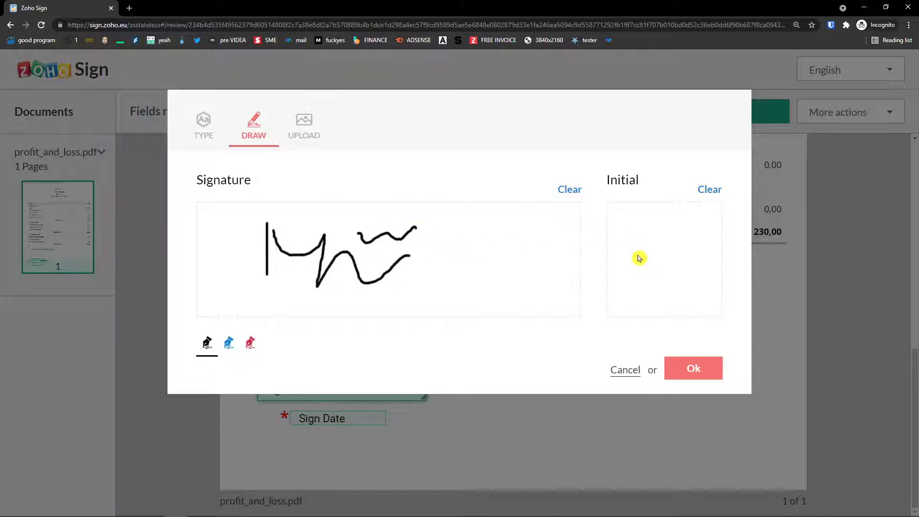
- Draw the initial as an M shape, redrawing it once, and apply the drawing
mouse_move(630, 239)
mouse_down()
mouse_move(630, 266)
mouse_move(662, 238)
mouse_move(713, 239)
mouse_up()
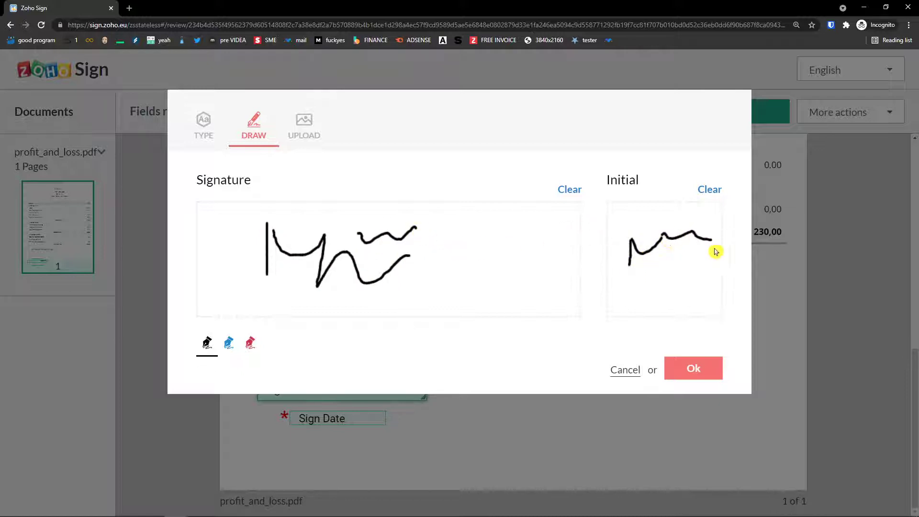
click(709, 190)
mouse_move(625, 264)
mouse_down()
mouse_move(638, 251)
mouse_move(646, 271)
mouse_move(675, 272)
mouse_up()
drag(663, 252, 676, 248)
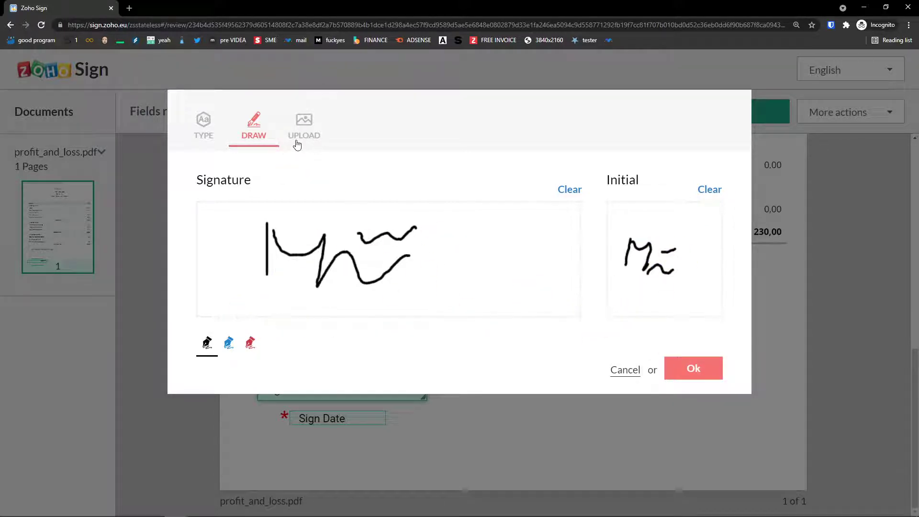
click(699, 368)
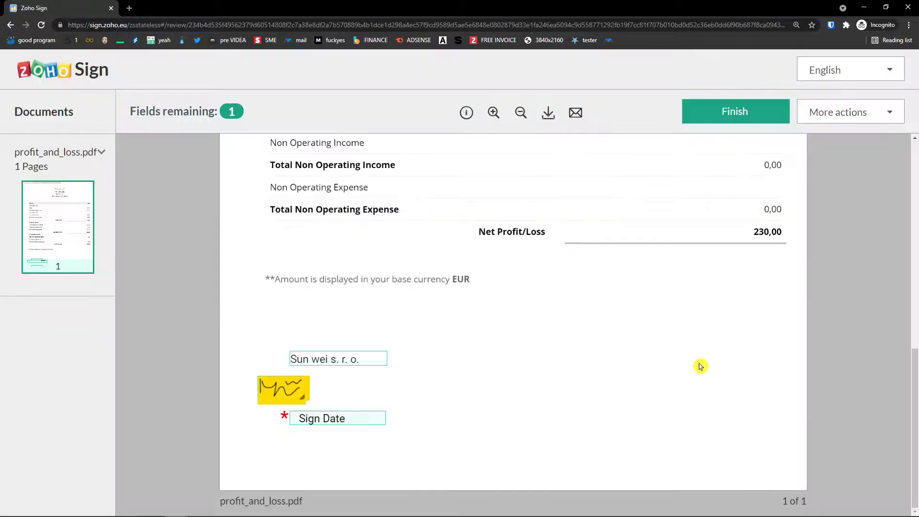
- Adjust the signature box, add the sign date Aug 30 2021 10:16 and finish signing
drag(281, 397, 363, 404)
click(344, 396)
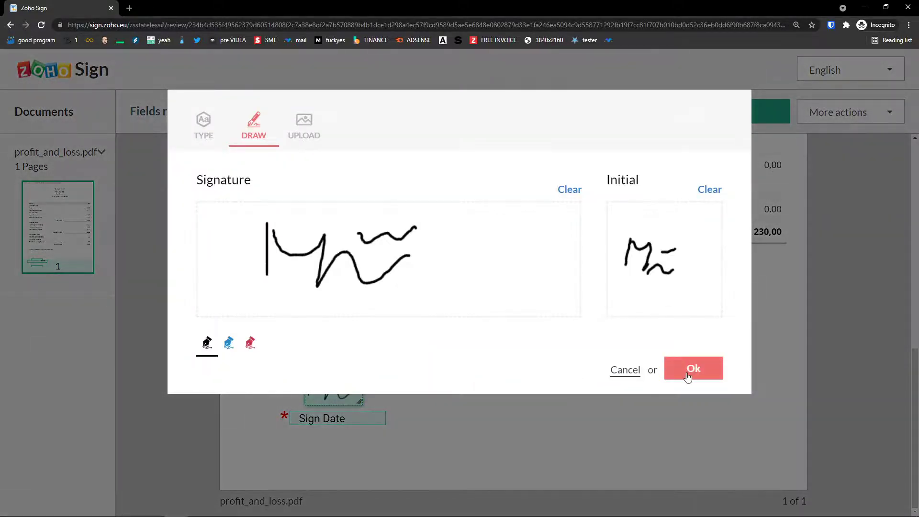
click(694, 369)
click(328, 422)
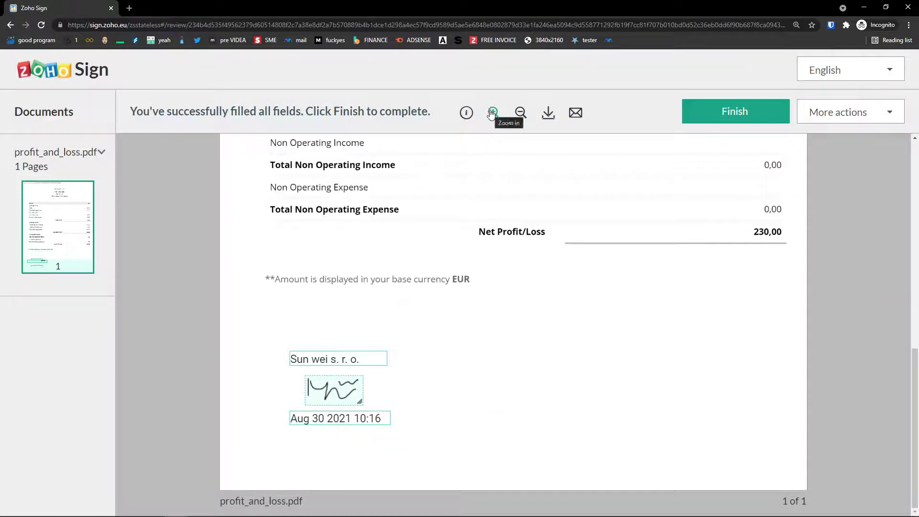
click(846, 114)
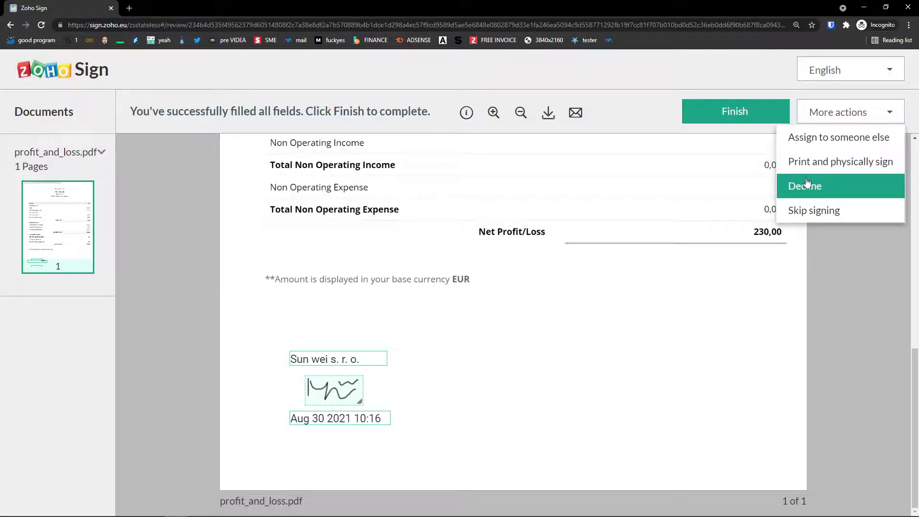
click(715, 114)
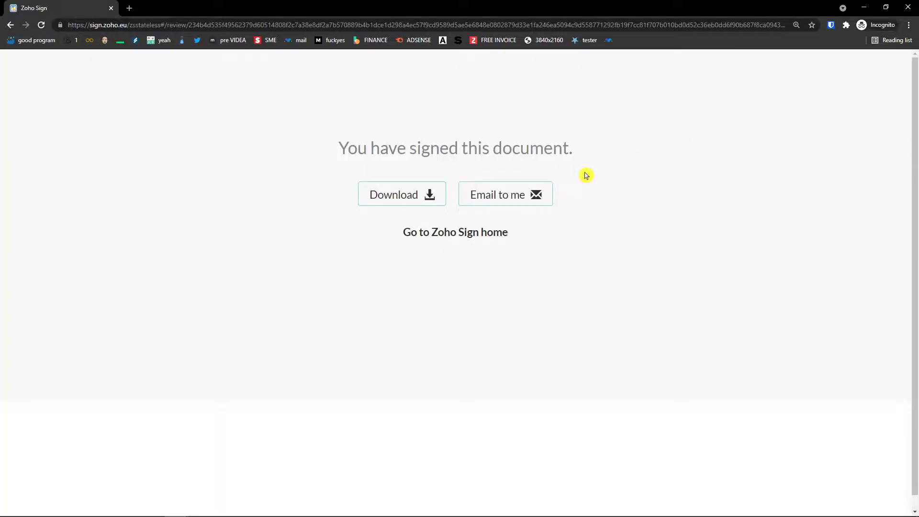
- Close the signing and Gmail windows, refresh the Temp Mail inbox and return to the Zoho Sign dashboard
click(909, 8)
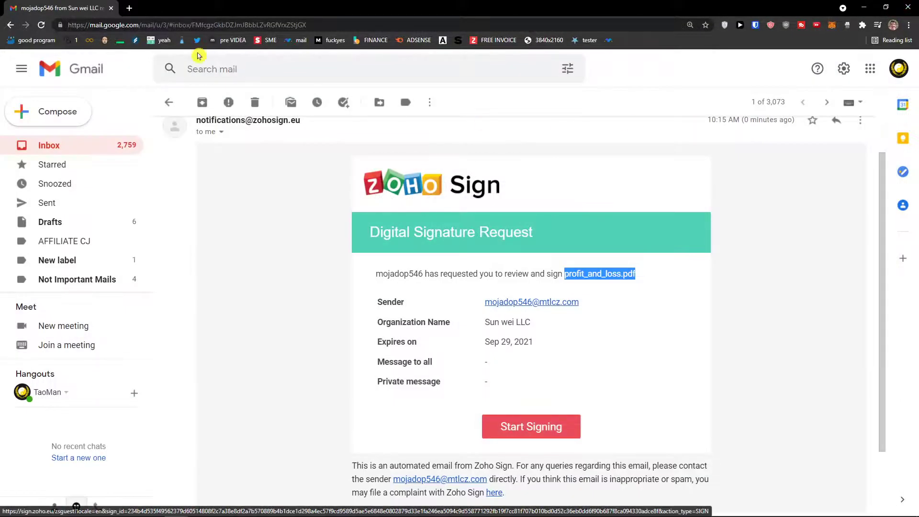
click(908, 8)
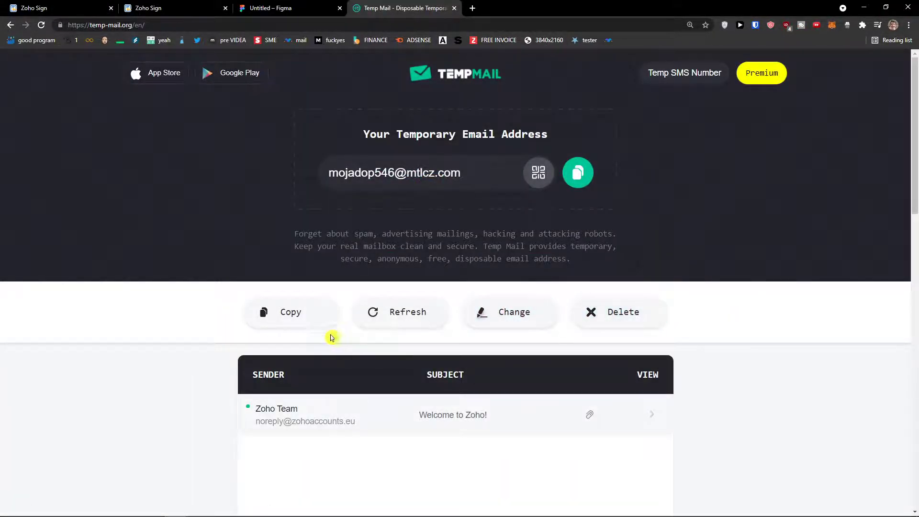
click(421, 324)
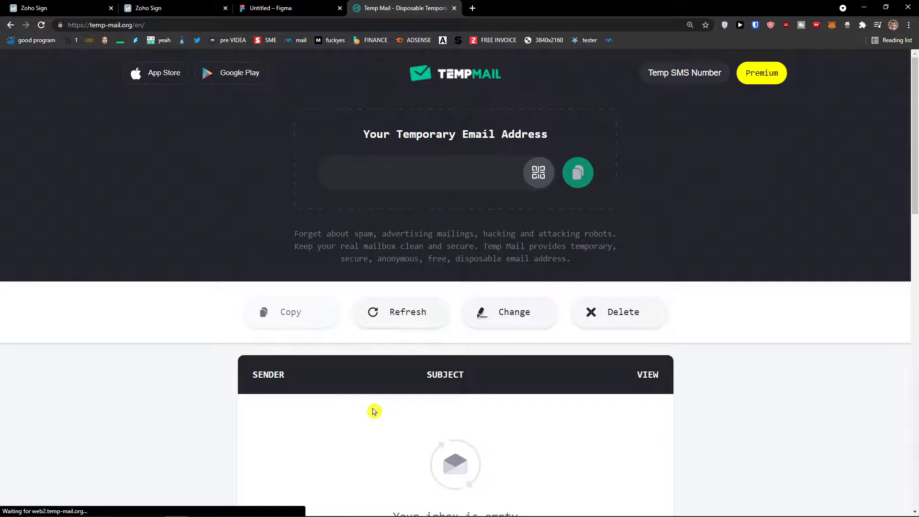
scroll(308, 375, down, 2)
scroll(335, 411, up, 2)
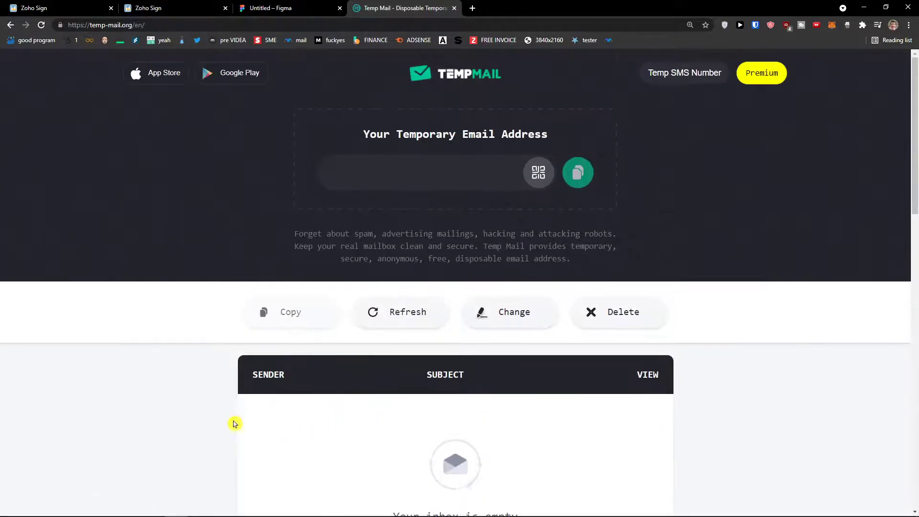
scroll(444, 381, down, 1)
scroll(443, 381, down, 2)
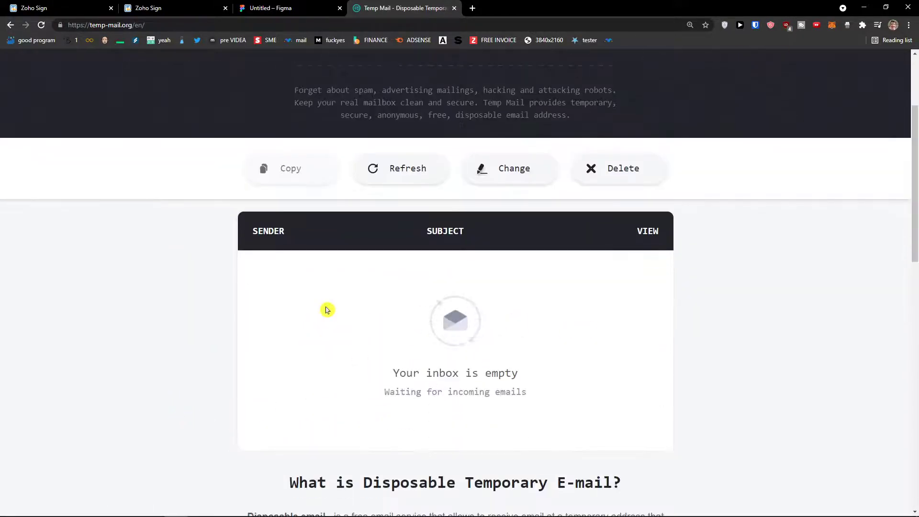
click(86, 10)
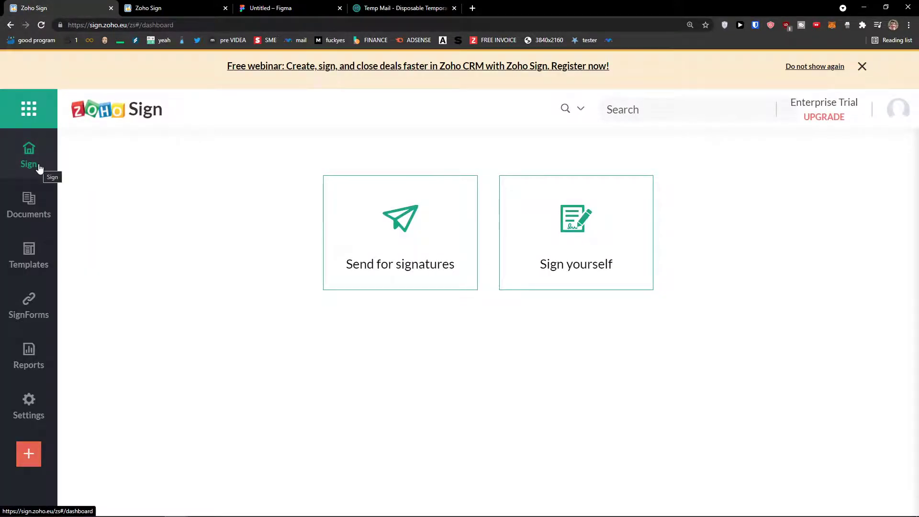
click(29, 204)
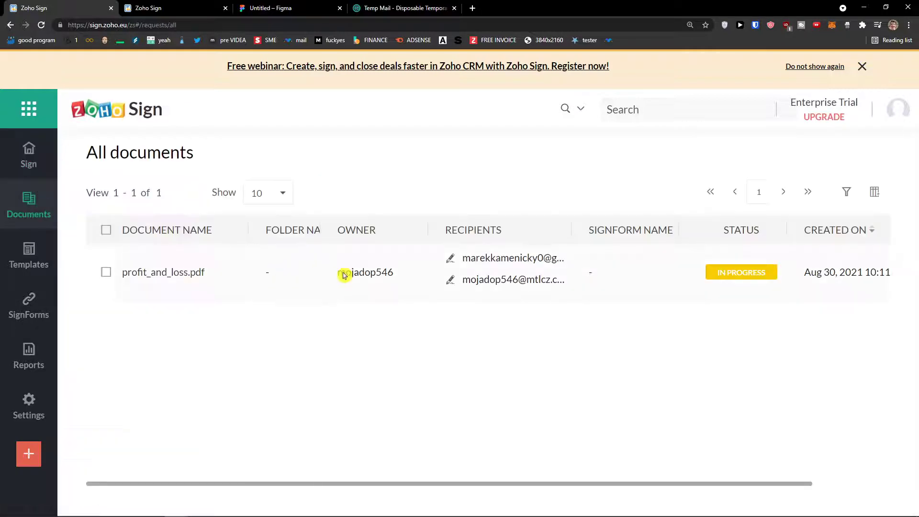
click(40, 347)
scroll(435, 282, down, 3)
scroll(435, 282, up, 3)
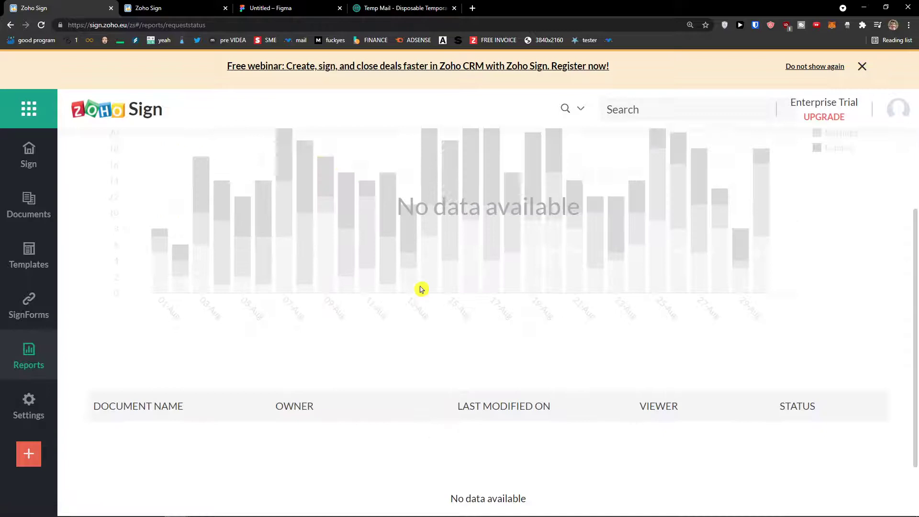
click(28, 158)
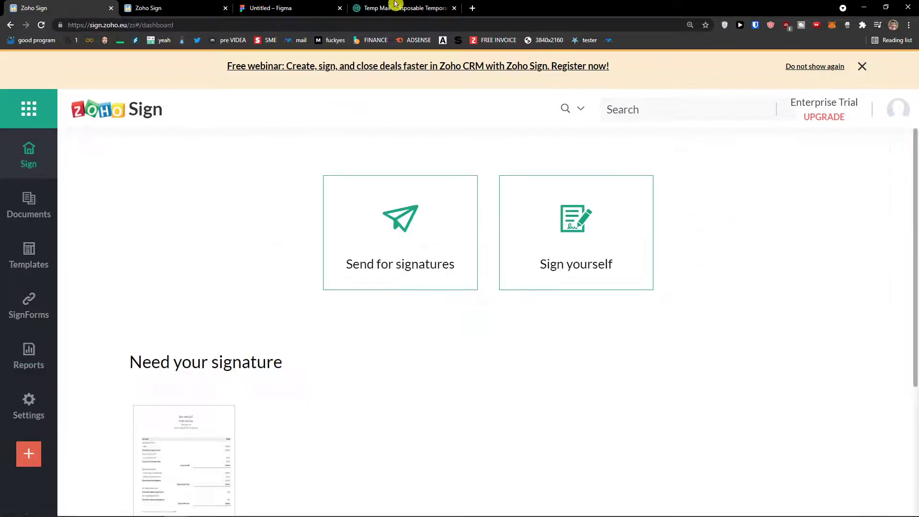
click(398, 8)
click(471, 278)
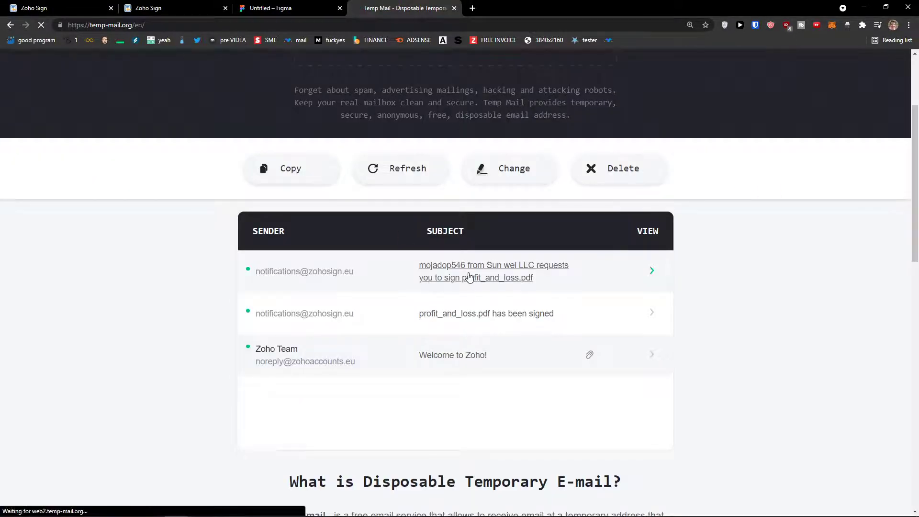
scroll(447, 302, down, 5)
scroll(441, 300, down, 2)
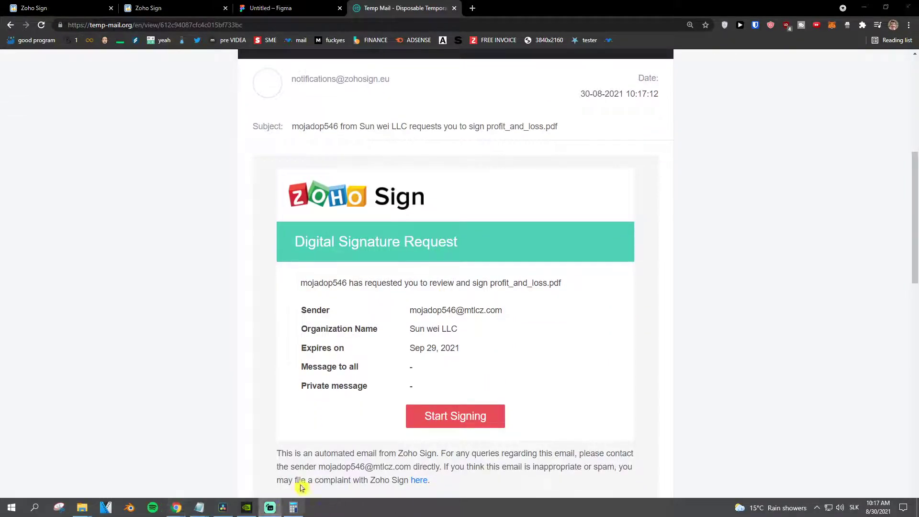
click(75, 9)
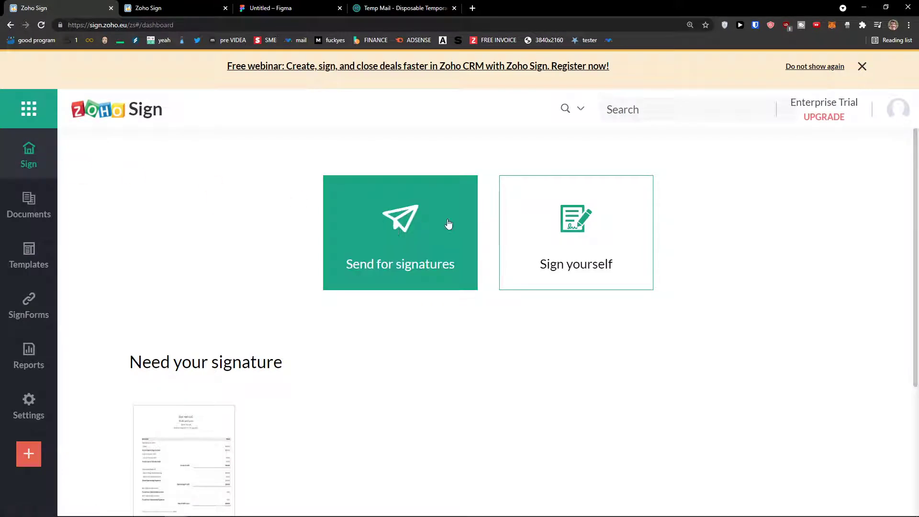
click(567, 222)
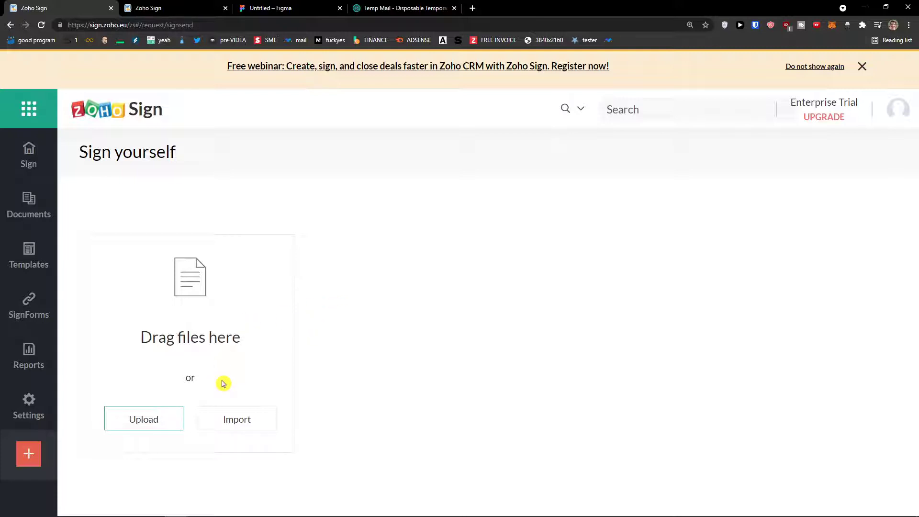
click(44, 170)
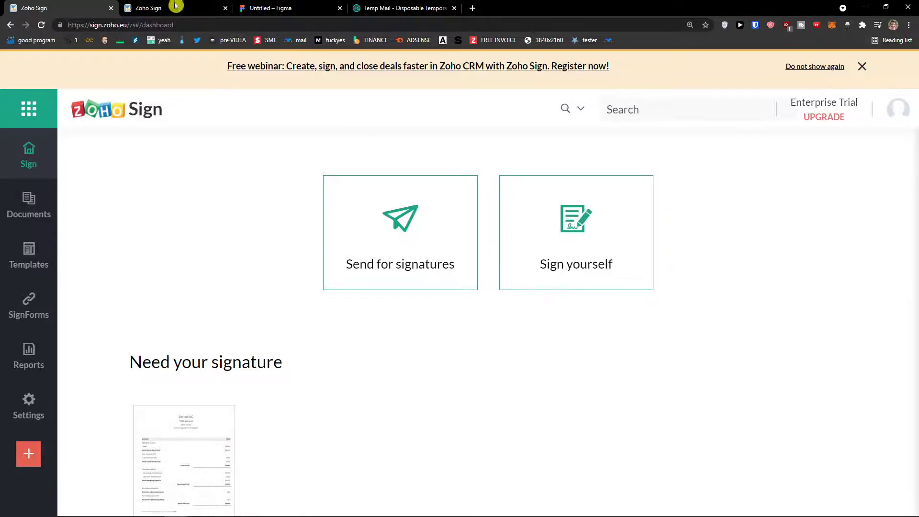
- Open the second signer's signing link from the temporary inbox in a new tab
click(356, 9)
drag(357, 8, 164, 11)
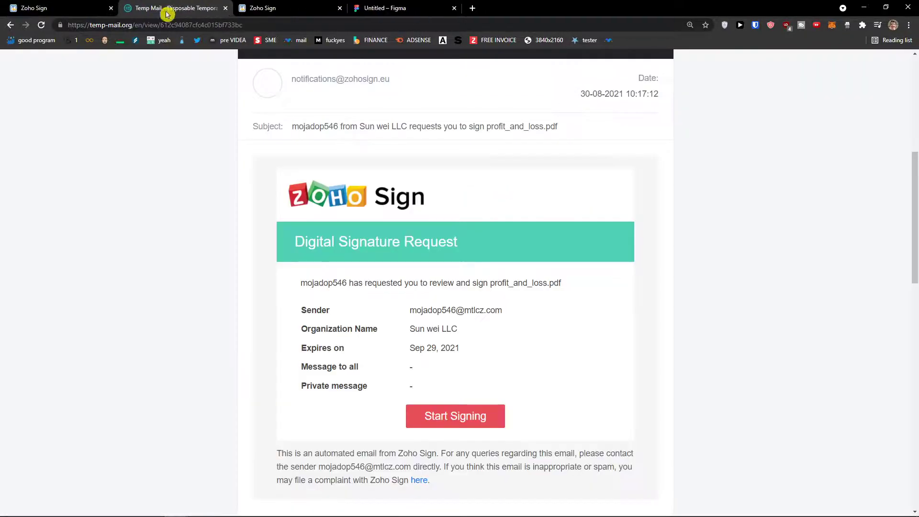
scroll(379, 260, down, 2)
right_click(441, 325)
click(449, 314)
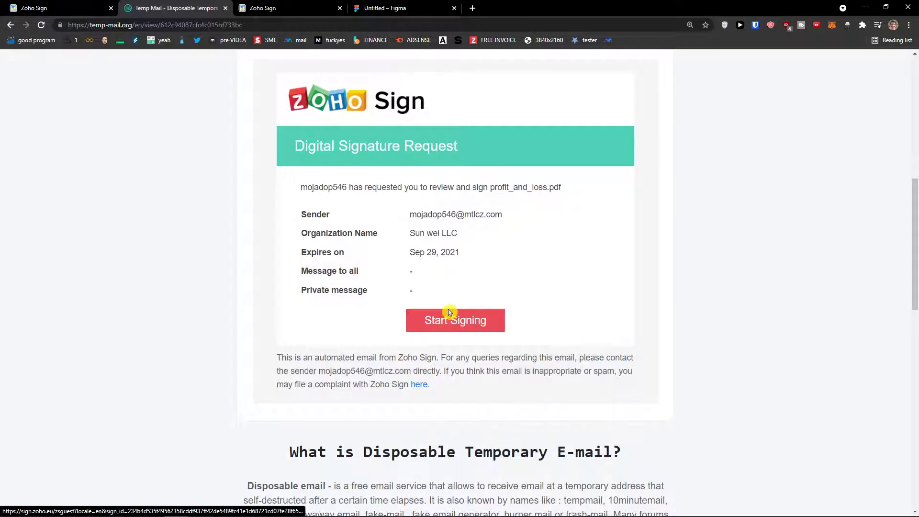
click(447, 323)
drag(289, 6, 175, 7)
- Proceed to the document, accept the electronic signature disclosure and confirm the company name
click(422, 304)
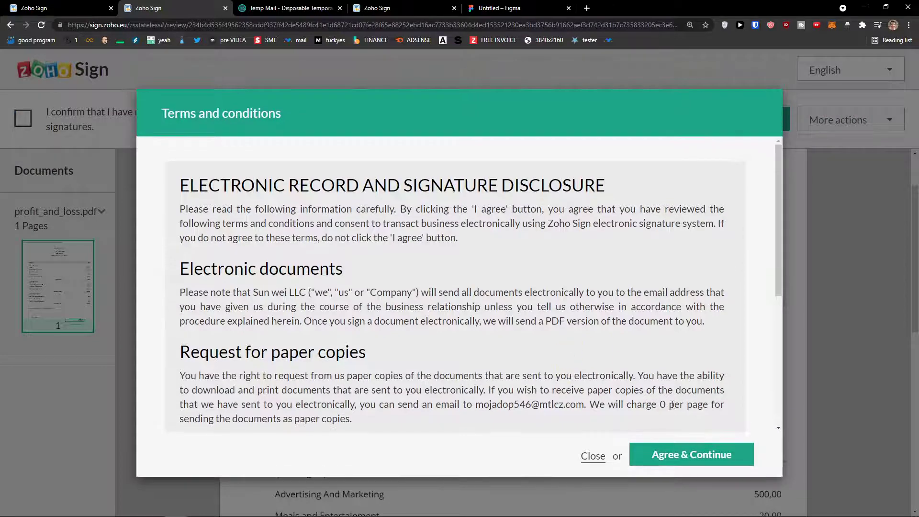
click(689, 453)
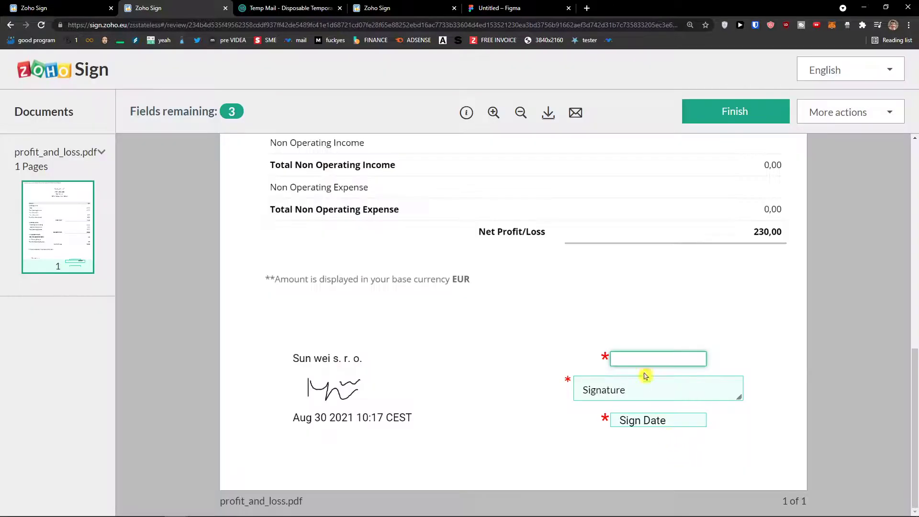
click(645, 358)
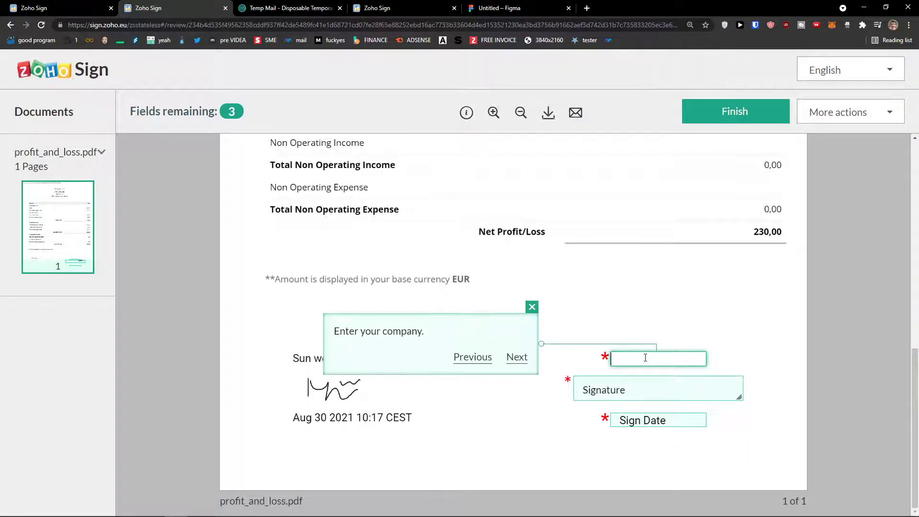
click(583, 362)
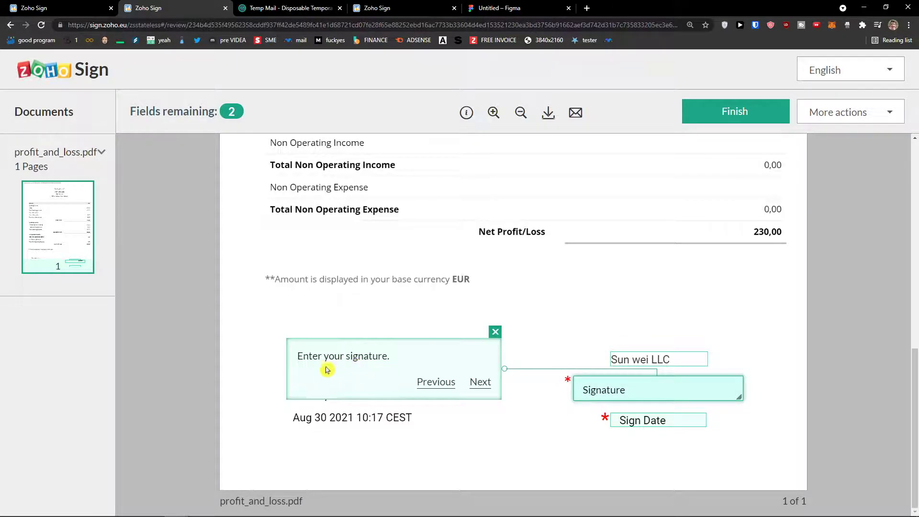
- Draw and apply the signature, add the sign date and finish signing profit_and_loss.pdf
click(636, 395)
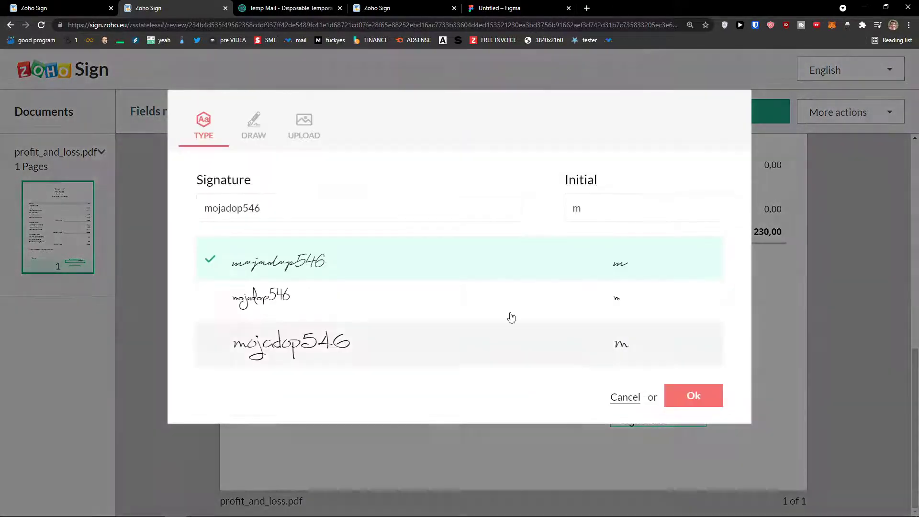
click(254, 127)
mouse_move(283, 286)
mouse_down()
mouse_move(283, 232)
mouse_move(318, 287)
mouse_move(507, 286)
mouse_up()
drag(334, 256, 445, 262)
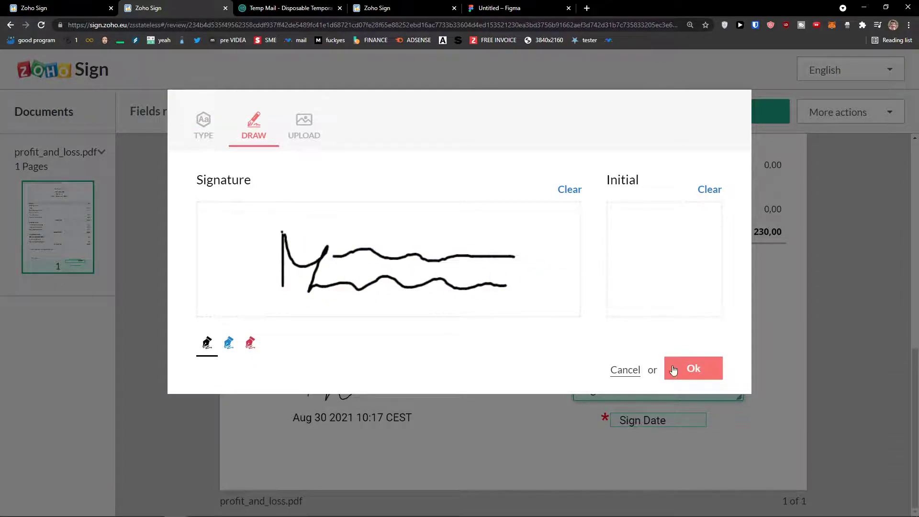
click(672, 369)
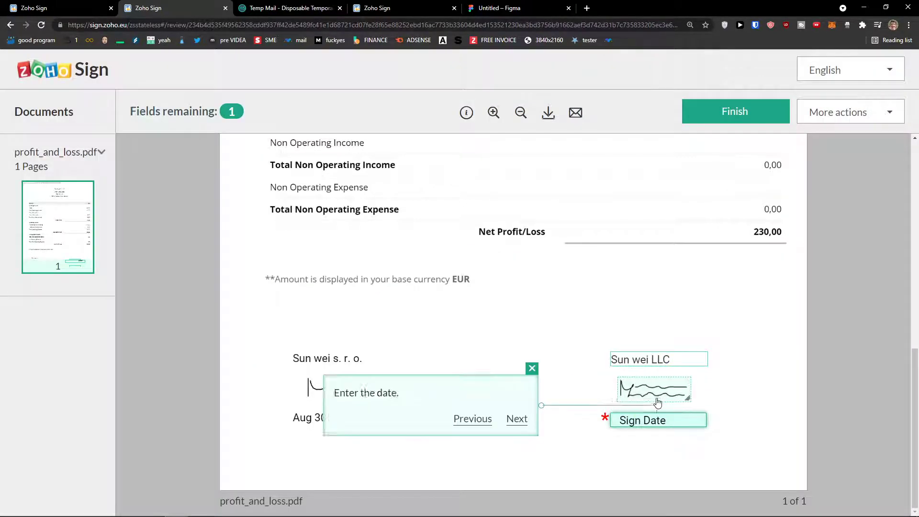
click(624, 425)
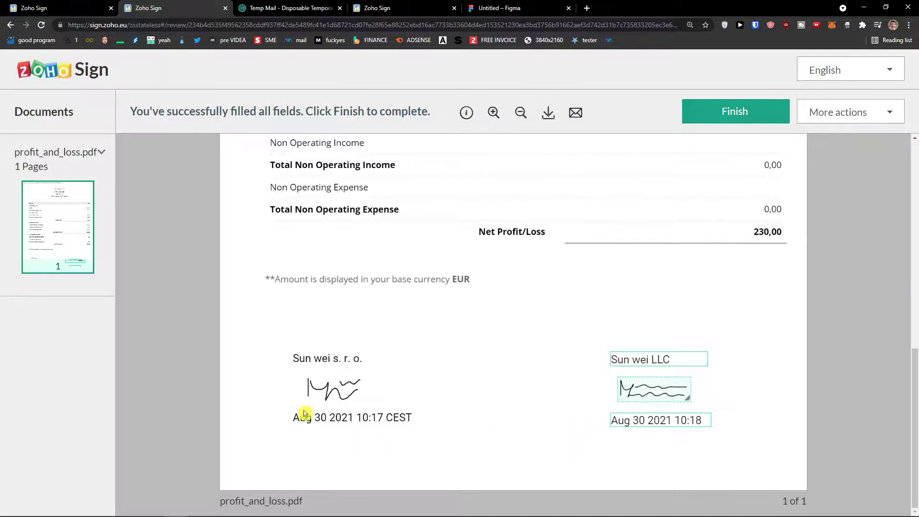
click(735, 115)
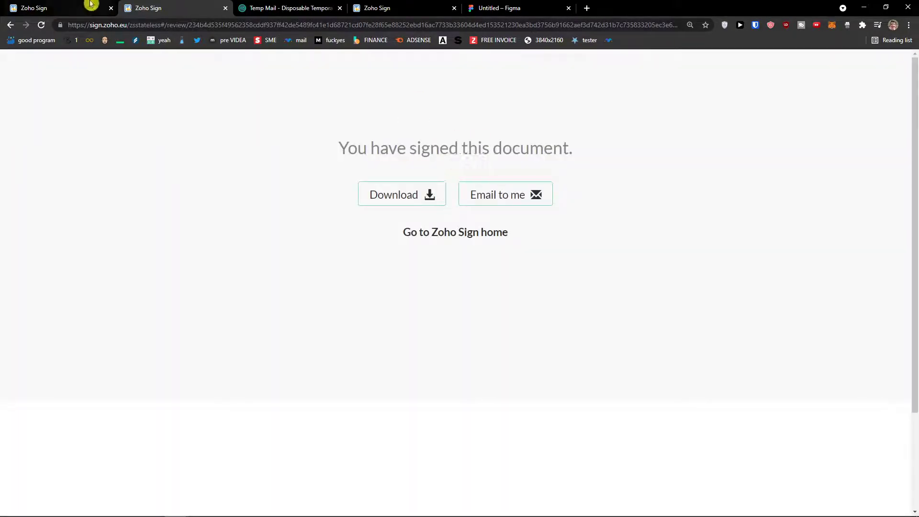
- Switch to the other Zoho Sign tab and open profit_and_loss.pdf's details from All documents
click(308, 6)
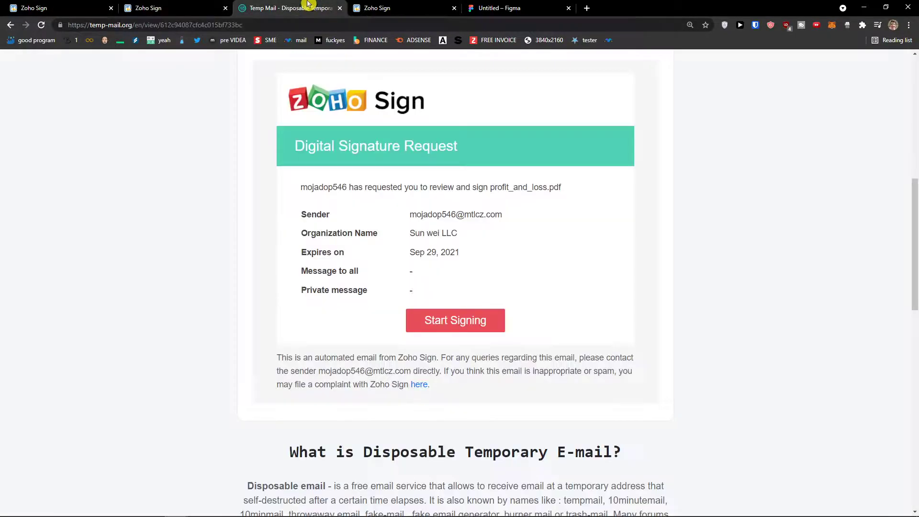
click(378, 7)
click(29, 157)
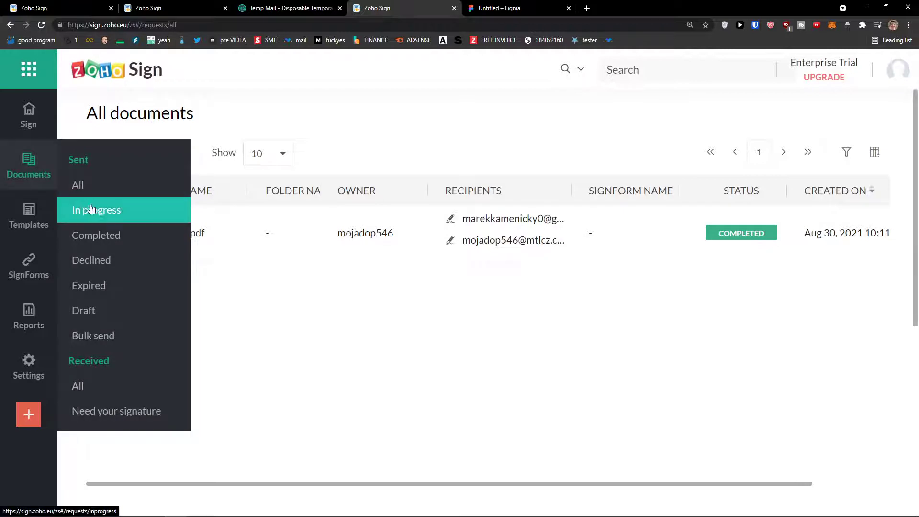
click(184, 233)
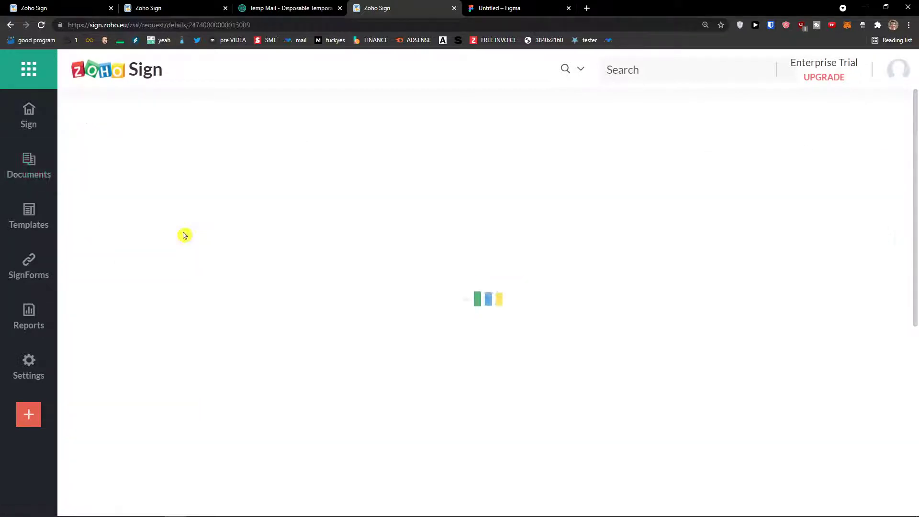
- Check that both recipients show Completed, then return to the All documents list
drag(88, 280, 185, 287)
drag(122, 321, 211, 322)
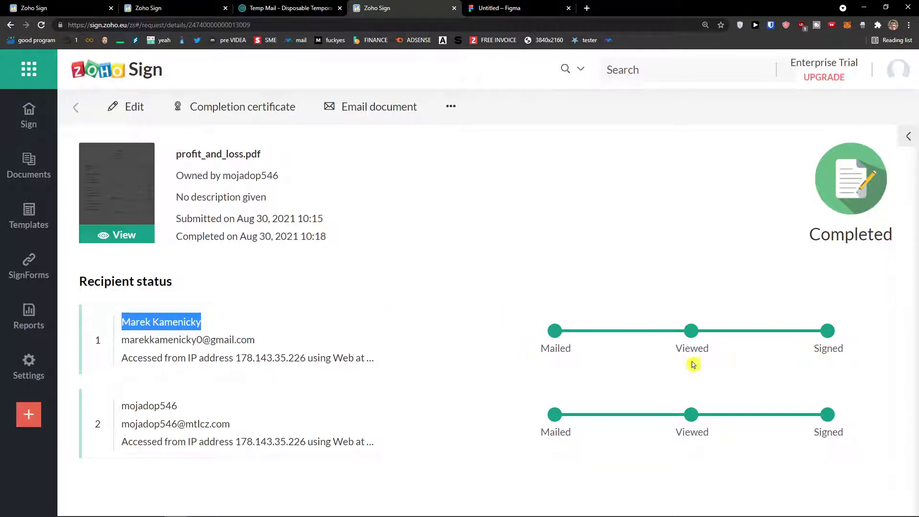
drag(119, 409, 201, 410)
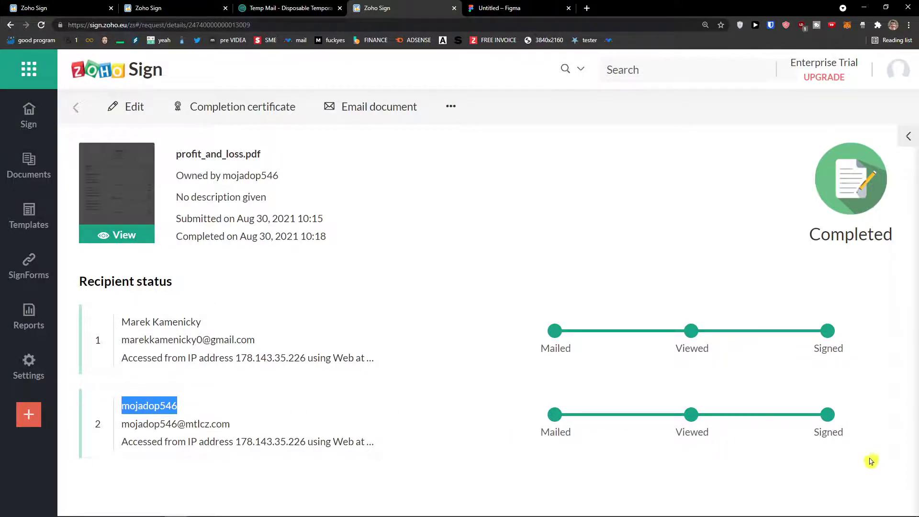
triple_click(515, 303)
drag(515, 303, 780, 420)
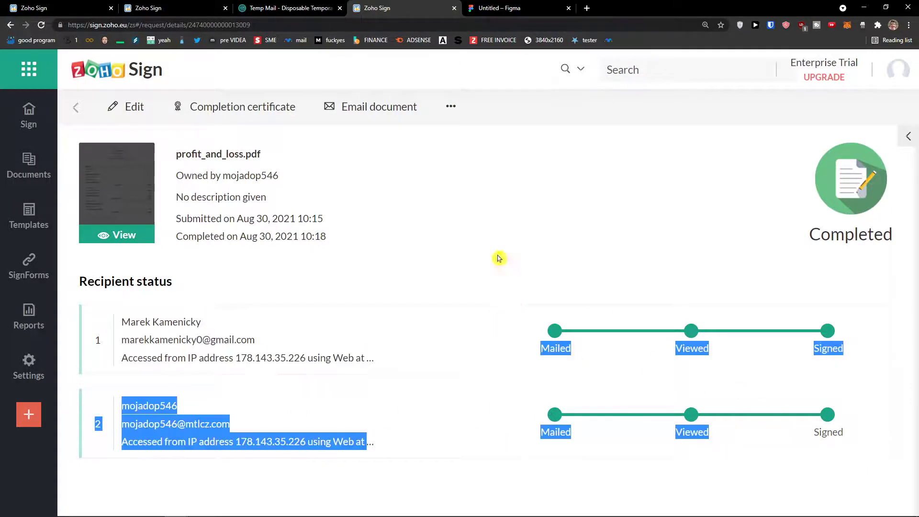
click(80, 114)
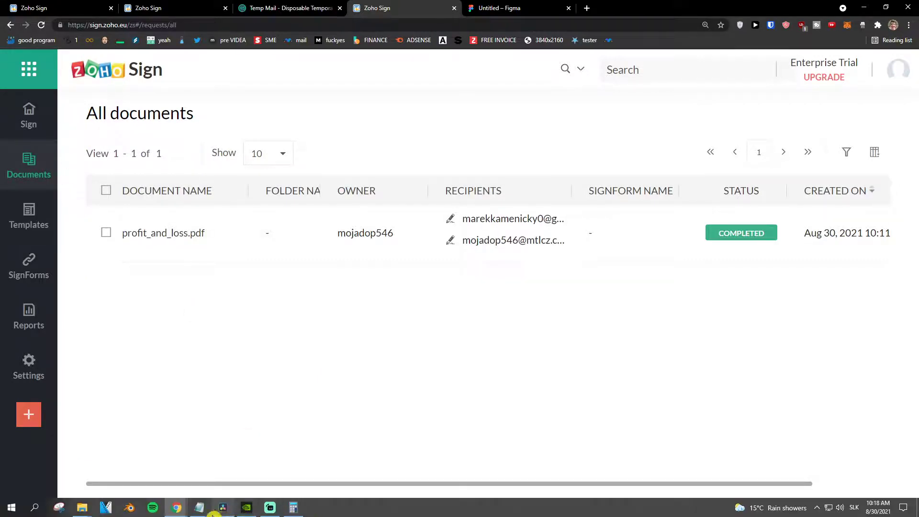
mouse_move(197, 513)
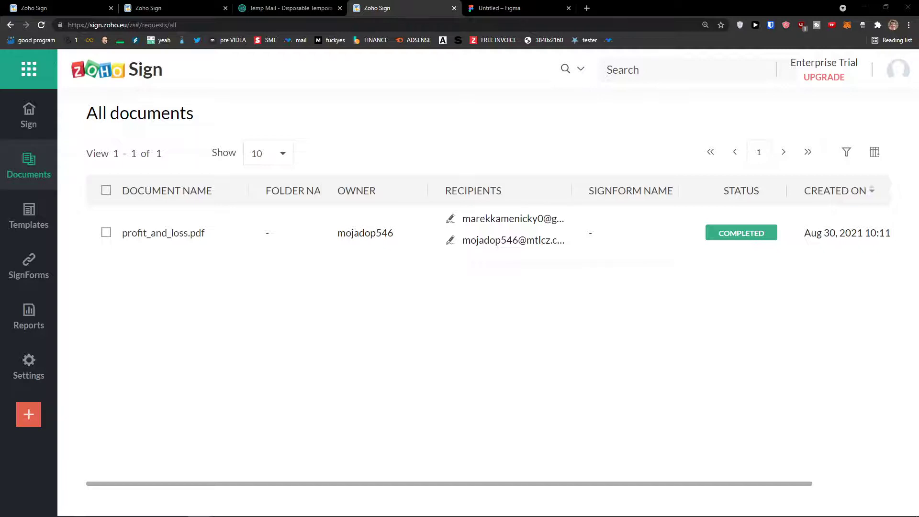
- Start a new template from profit_and_loss.pdf, renaming it Templateprofitandloss.pdf
click(29, 217)
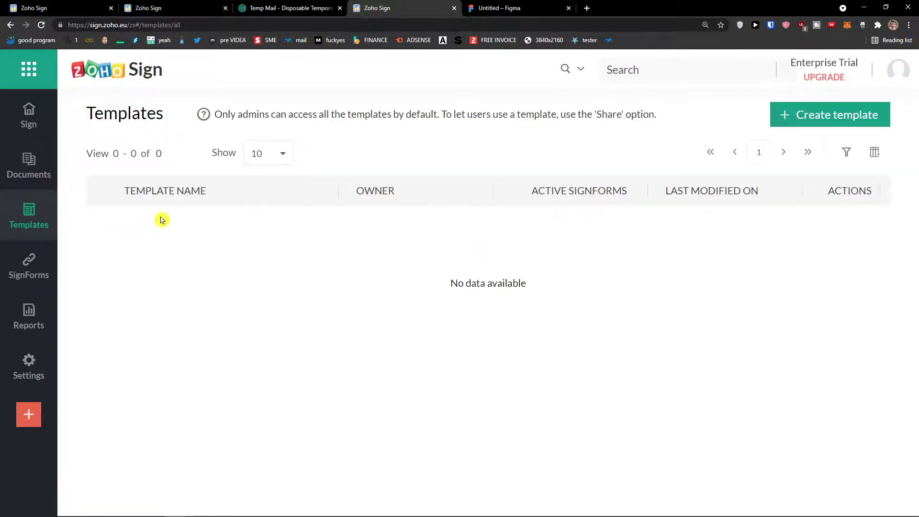
click(808, 114)
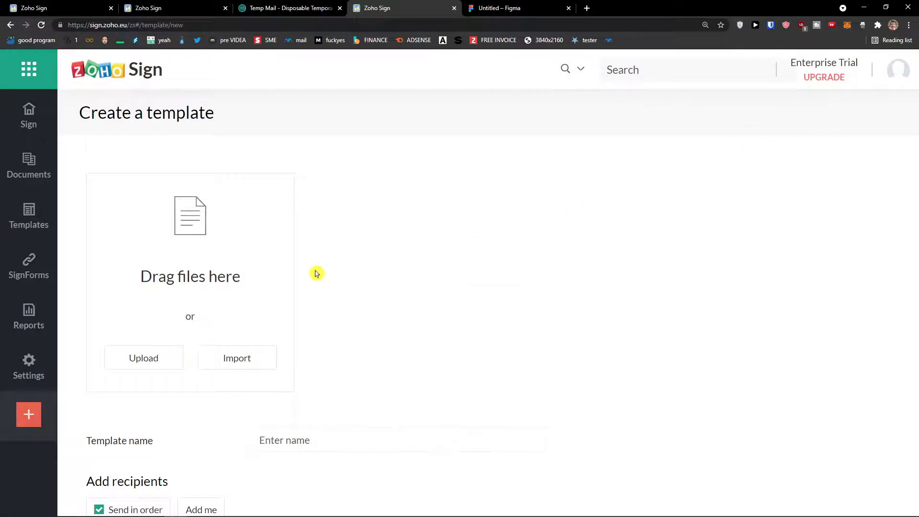
click(163, 360)
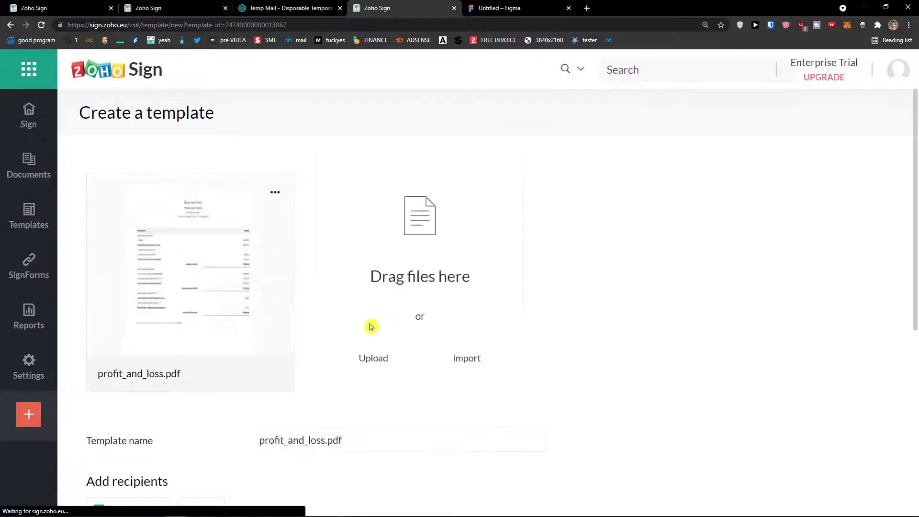
scroll(335, 341, down, 2)
double_click(324, 369)
scroll(324, 369, down, 2)
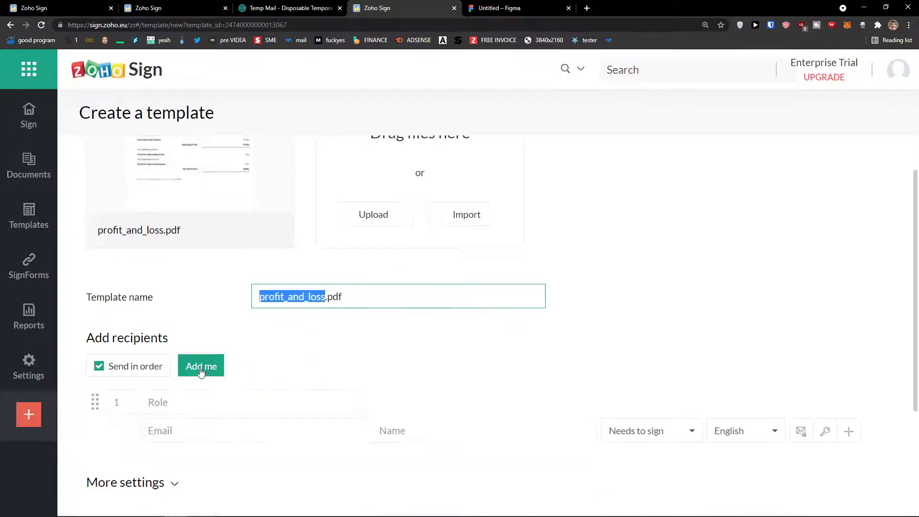
text(Template)
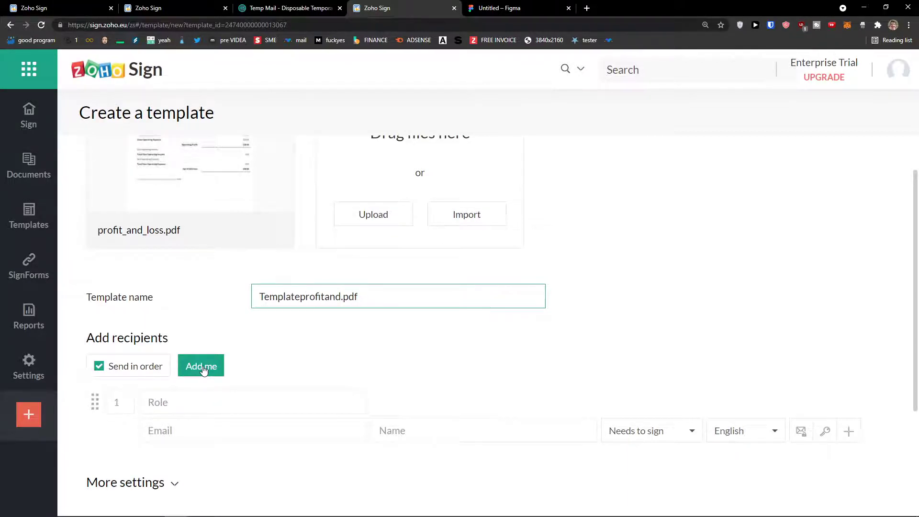
scroll(316, 356, down, 2)
- Add the suggested contact as the template's signer and continue to field placement
click(230, 355)
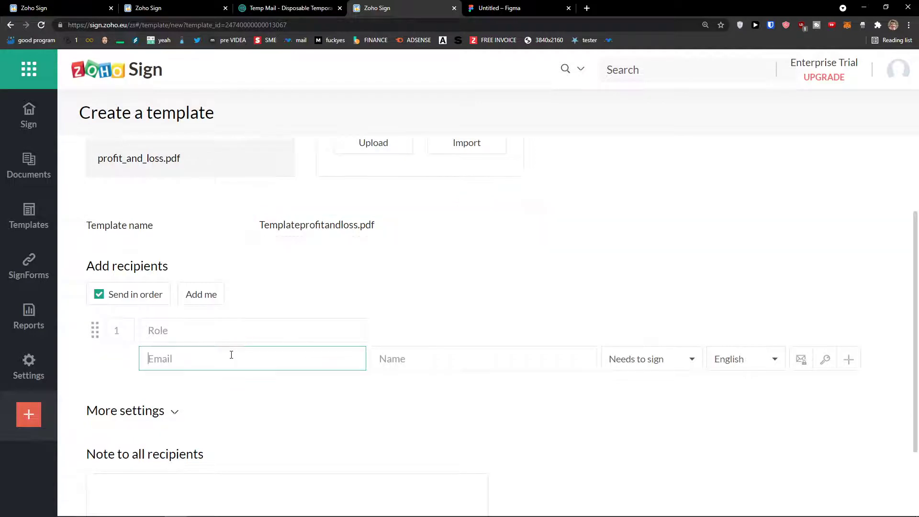
text(marek)
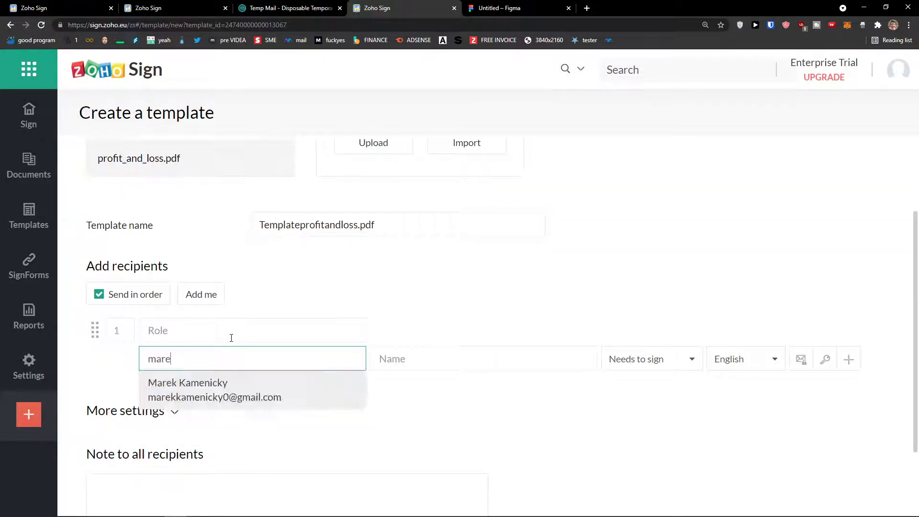
click(248, 385)
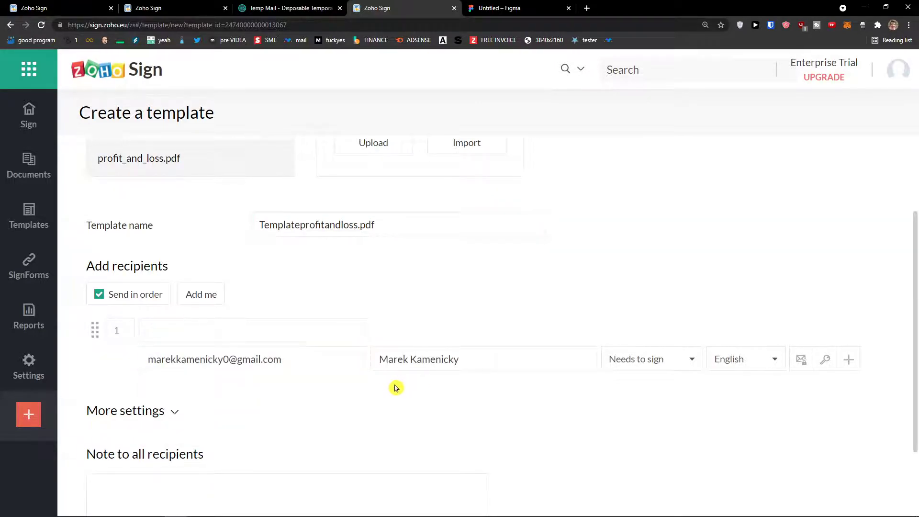
scroll(307, 394, down, 3)
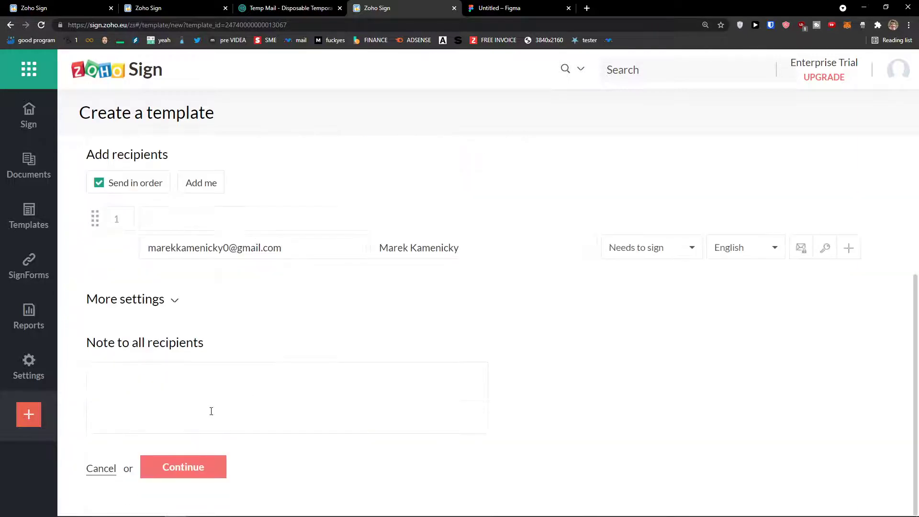
click(204, 470)
- Place Company, Signature and Sign Date fields below the EUR note and save the template
scroll(217, 428, down, 5)
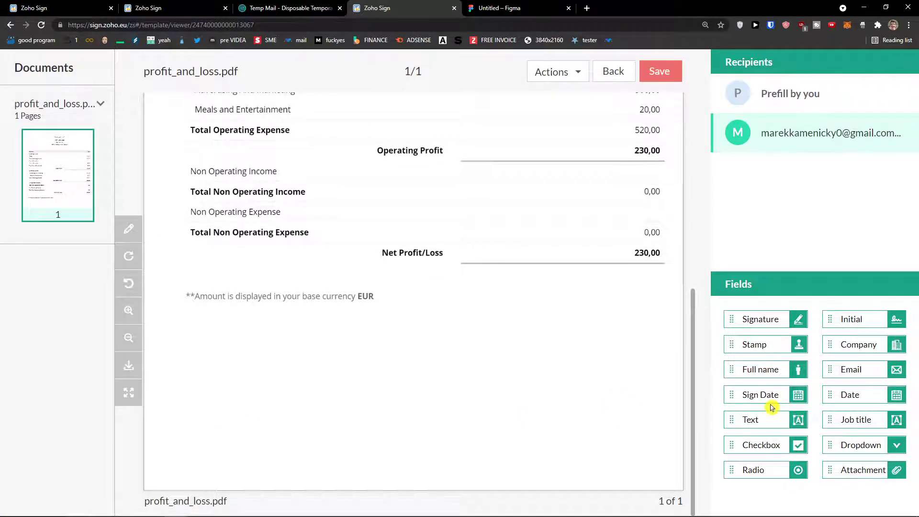
drag(854, 343, 368, 353)
mouse_move(779, 318)
mouse_down()
mouse_move(396, 401)
mouse_move(377, 386)
mouse_up()
mouse_move(797, 404)
mouse_down()
mouse_move(421, 427)
mouse_move(378, 415)
mouse_up()
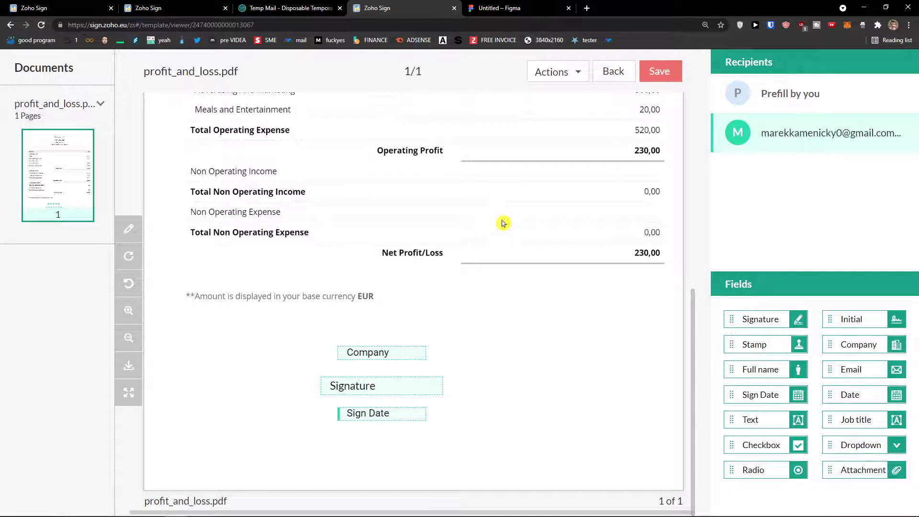
click(660, 71)
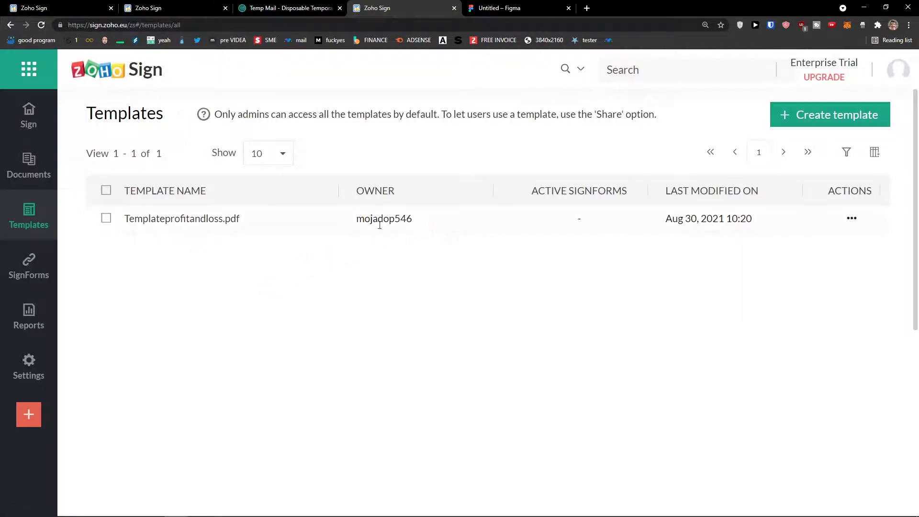
- Try Create SignForm on Templateprofitandloss.pdf, which fails with the first-signer error
click(851, 219)
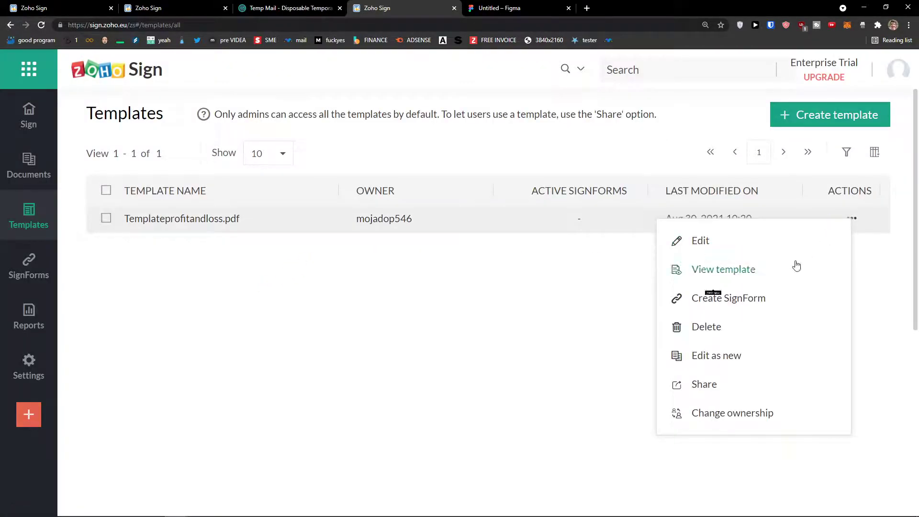
click(563, 306)
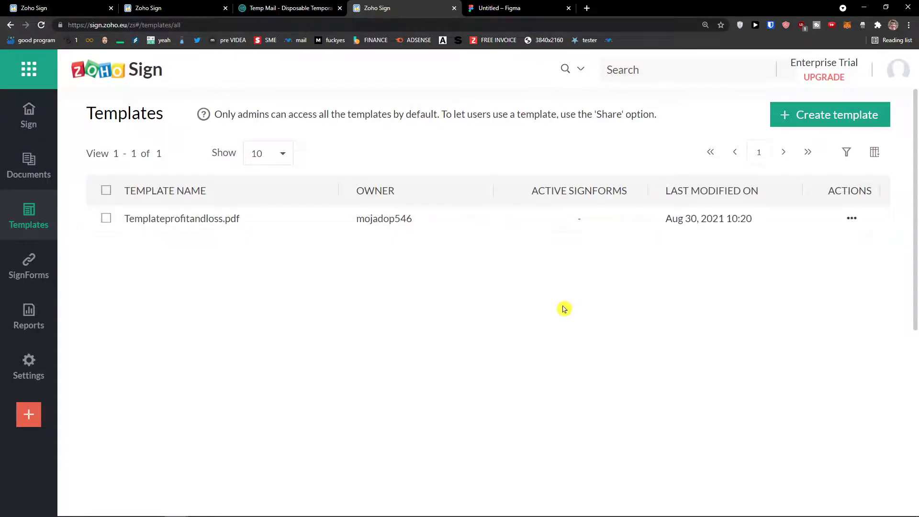
click(853, 222)
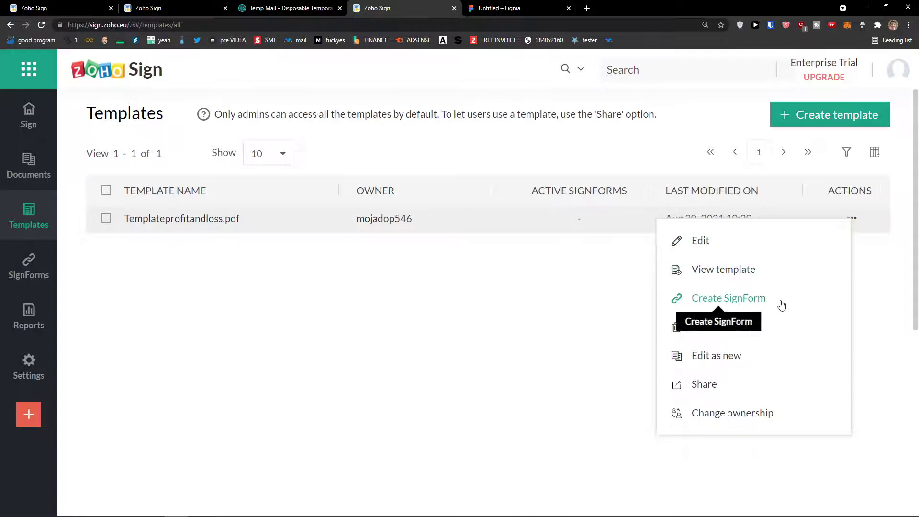
click(767, 309)
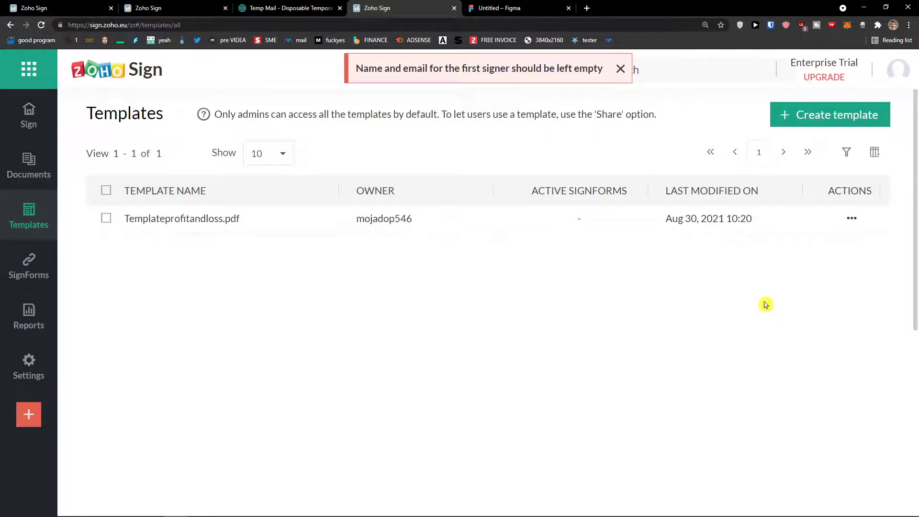
click(850, 218)
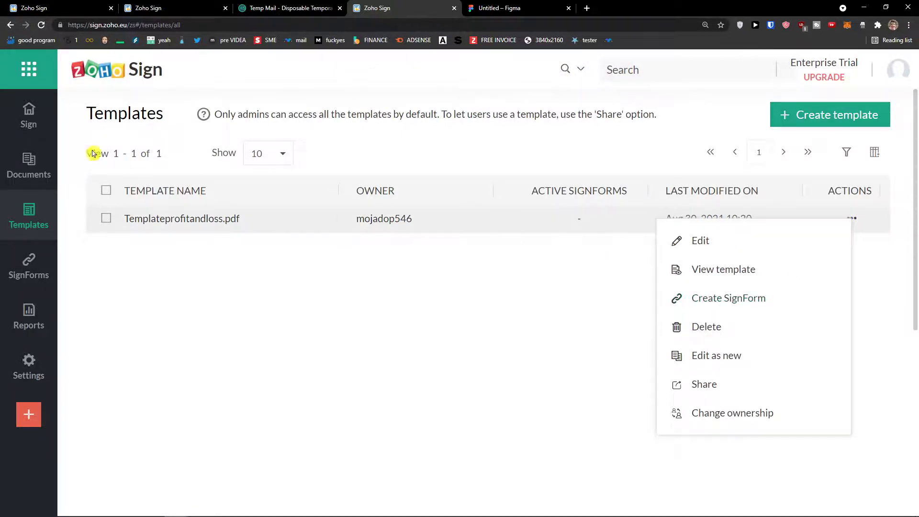
click(28, 117)
- Begin a send-for-signatures request, dismiss the Cloud Picker, and return to the Templates list
click(399, 208)
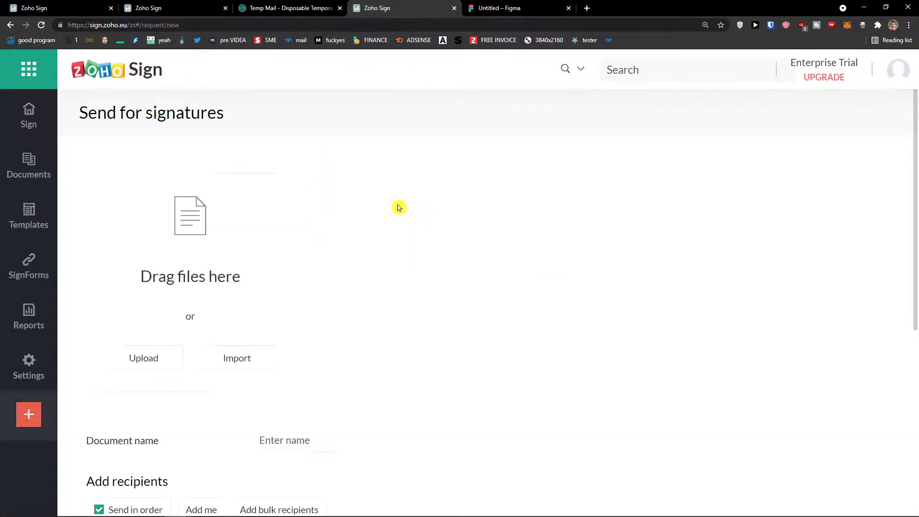
scroll(205, 339, down, 1)
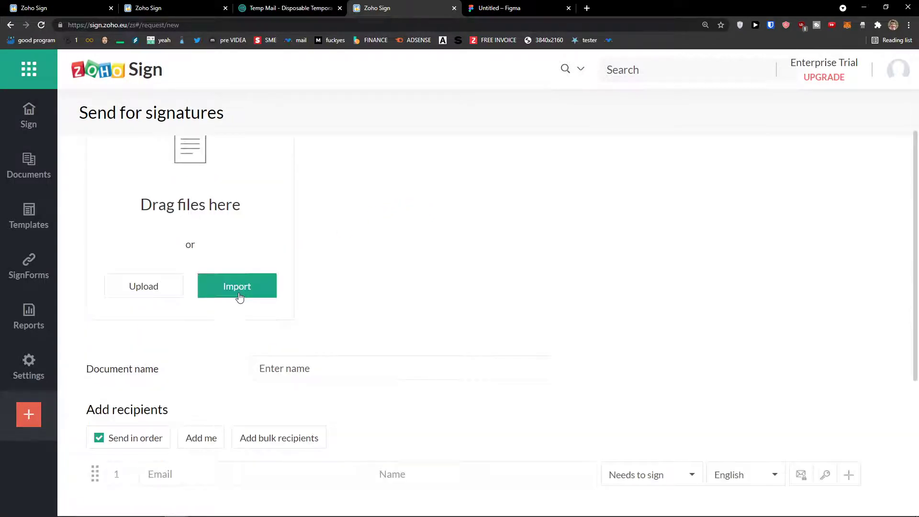
click(239, 294)
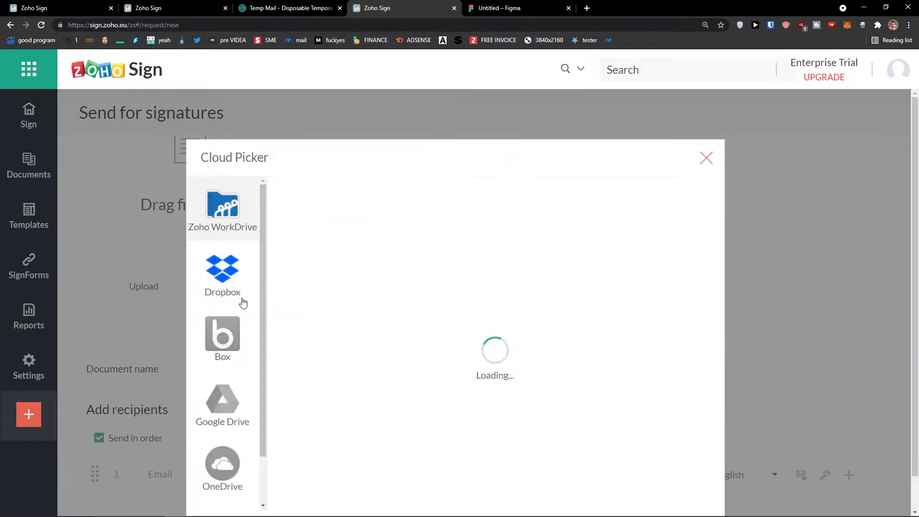
scroll(242, 302, down, 1)
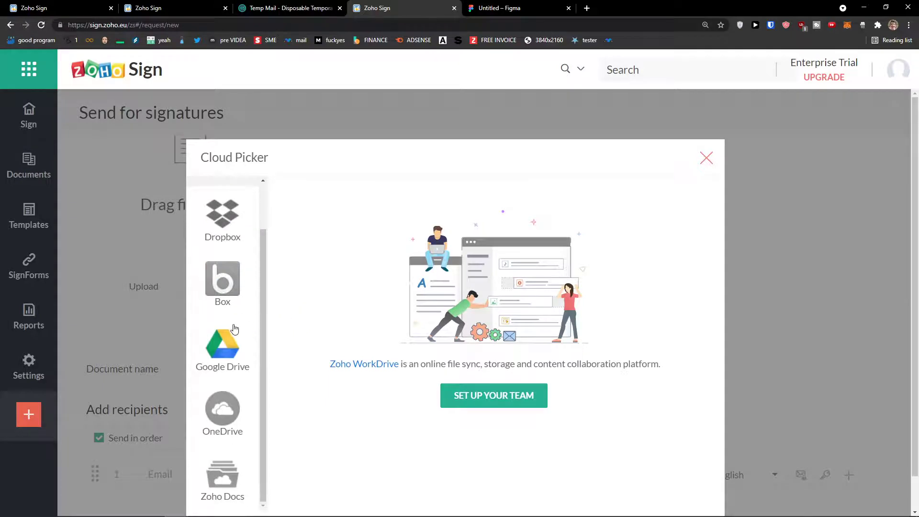
scroll(225, 350, up, 1)
click(706, 158)
click(29, 216)
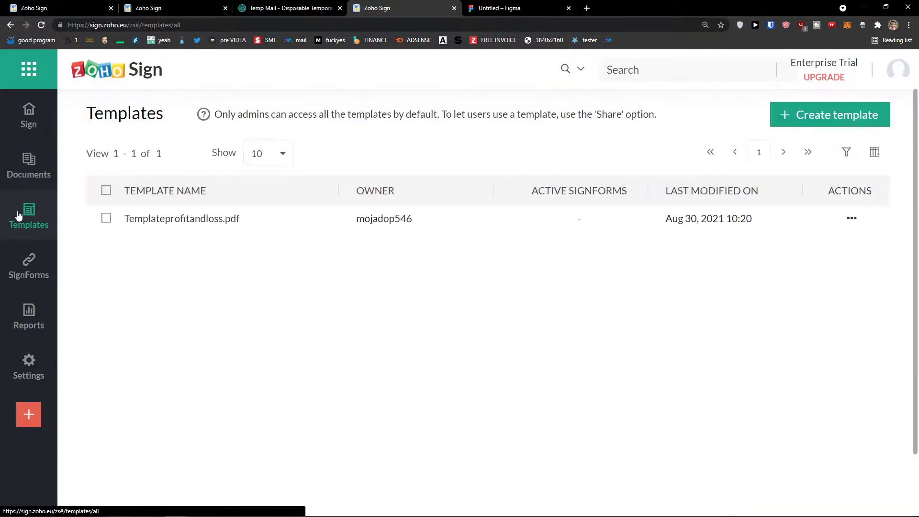
click(215, 219)
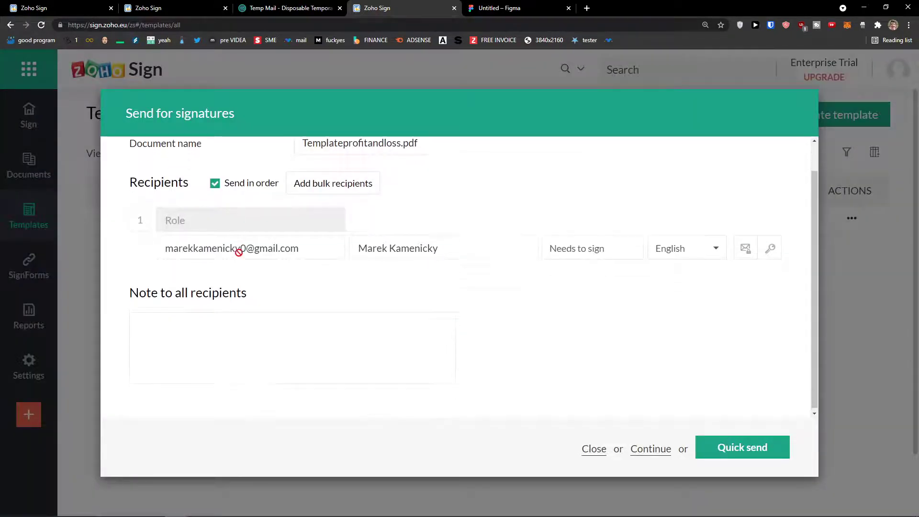
scroll(237, 273, up, 1)
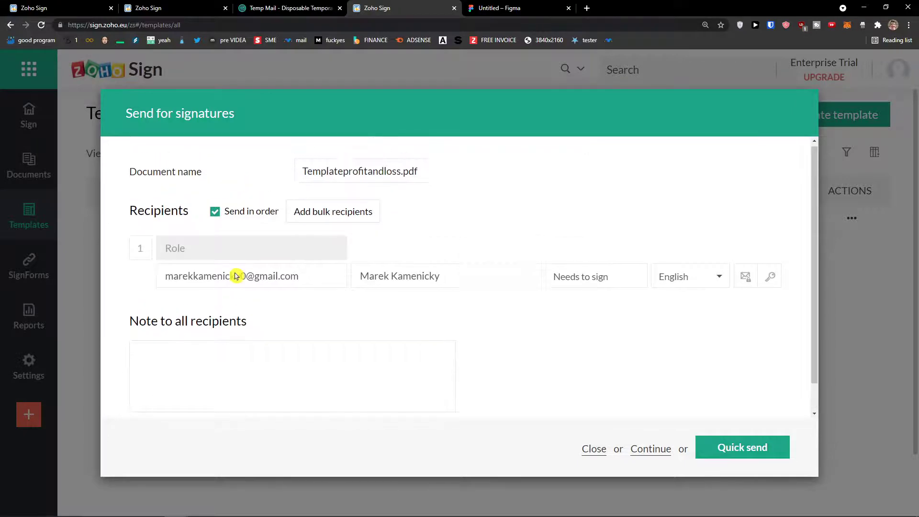
scroll(244, 270, down, 1)
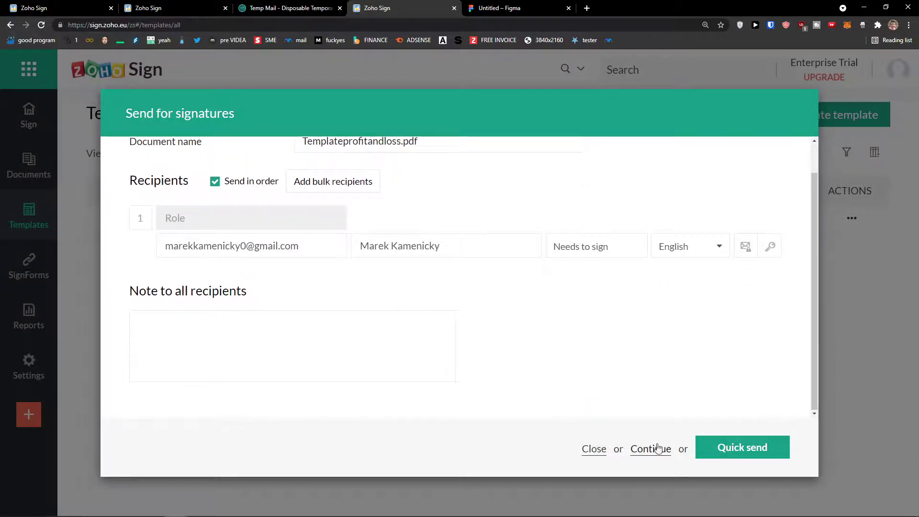
click(606, 451)
click(852, 218)
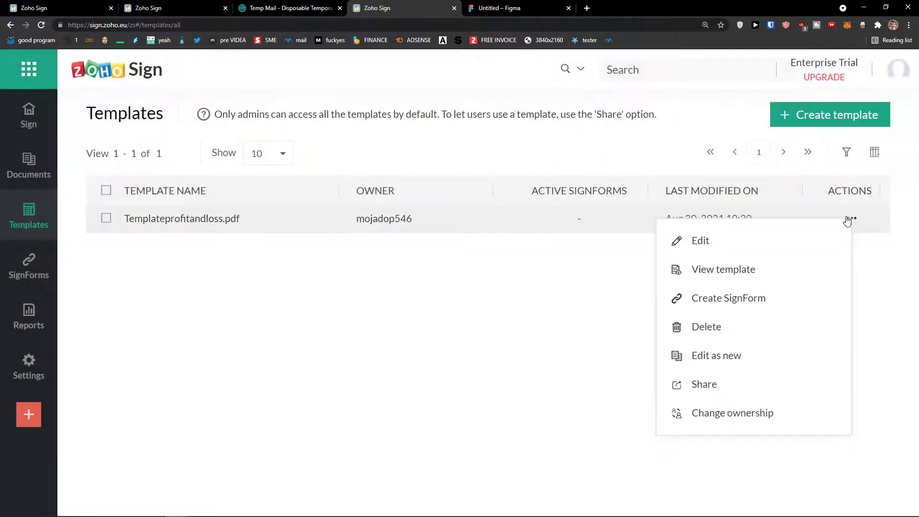
click(746, 298)
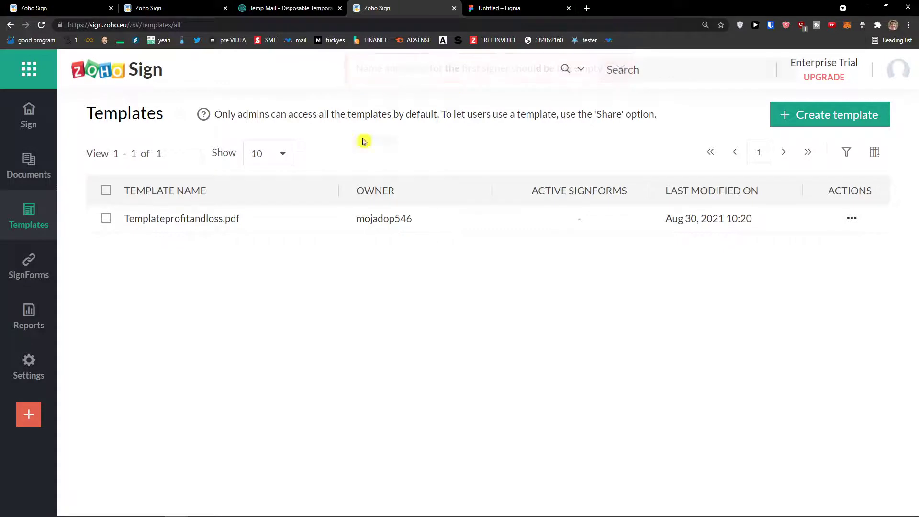
click(244, 219)
triple_click(286, 278)
key(BackSpace)
triple_click(450, 278)
key(BackSpace)
click(741, 448)
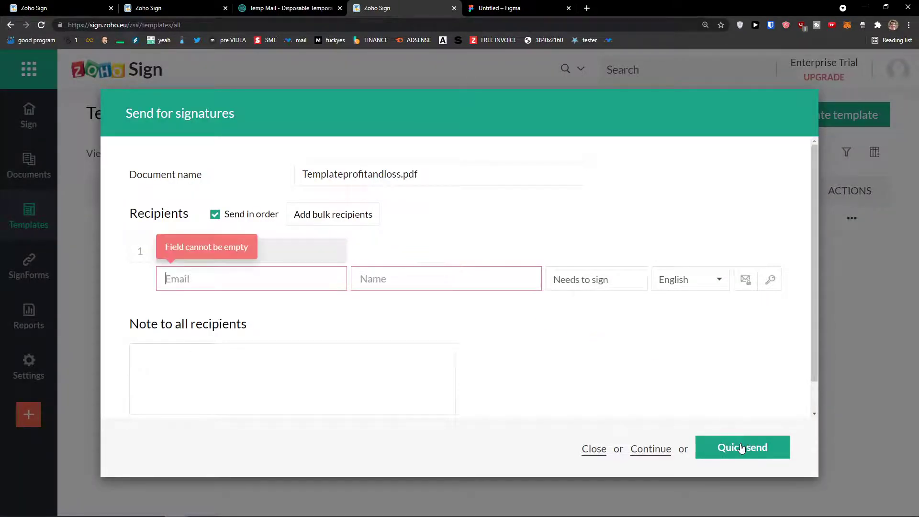
click(596, 450)
click(851, 220)
click(764, 300)
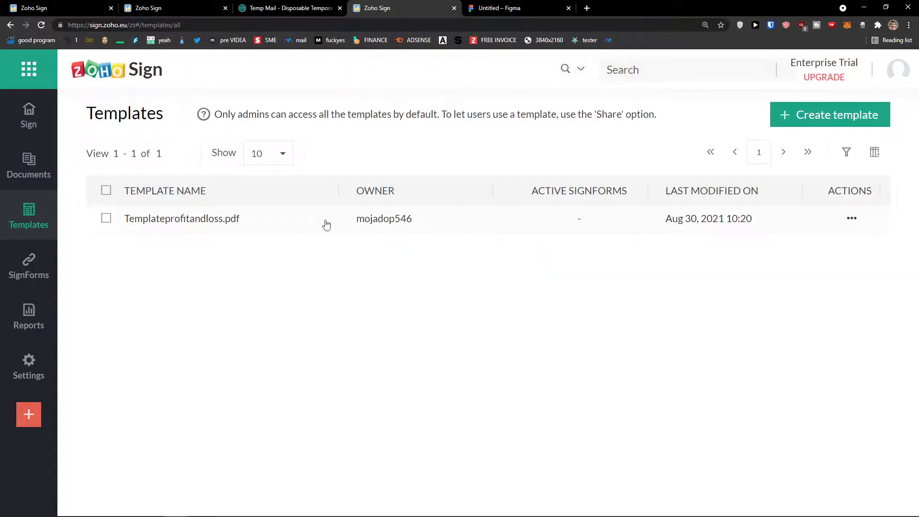
click(242, 223)
click(256, 283)
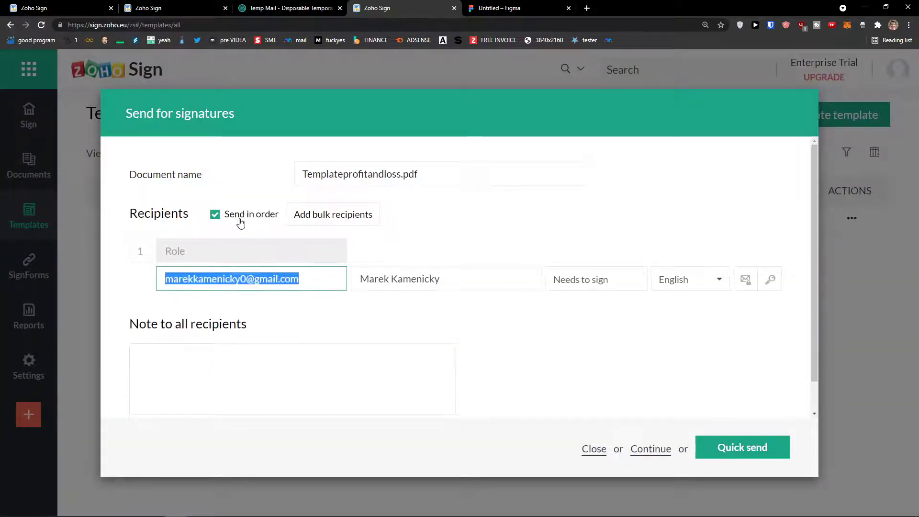
scroll(617, 397, down, 1)
scroll(646, 403, up, 1)
key(BackSpace)
click(363, 272)
key(BackSpace)
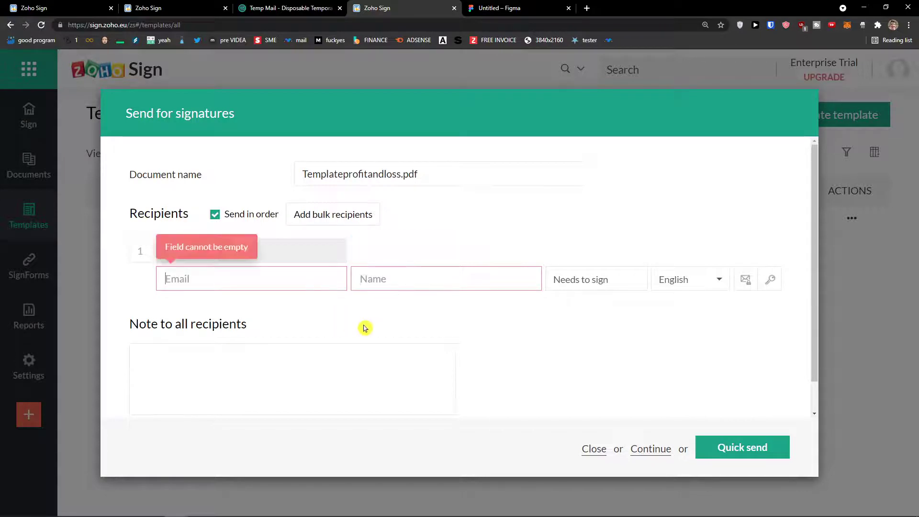
scroll(364, 329, down, 1)
click(637, 451)
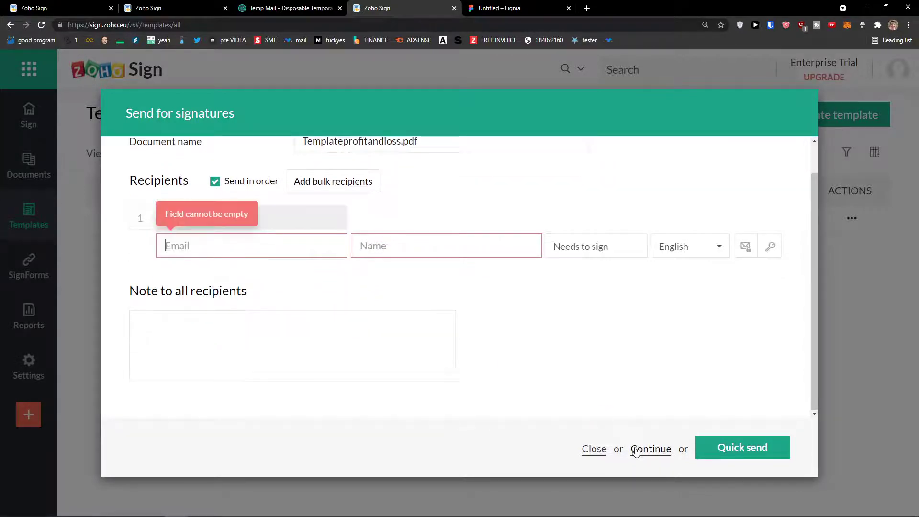
click(595, 449)
click(851, 217)
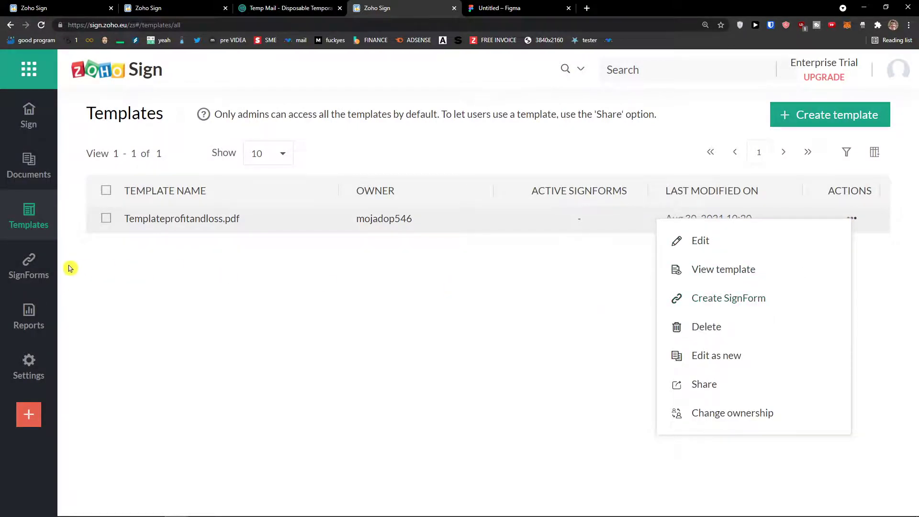
mouse_move(48, 271)
click(562, 263)
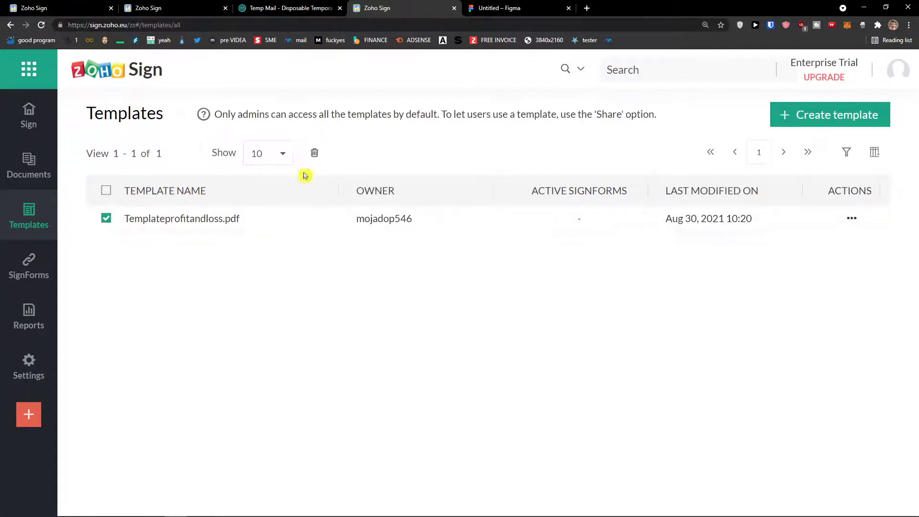
mouse_move(28, 266)
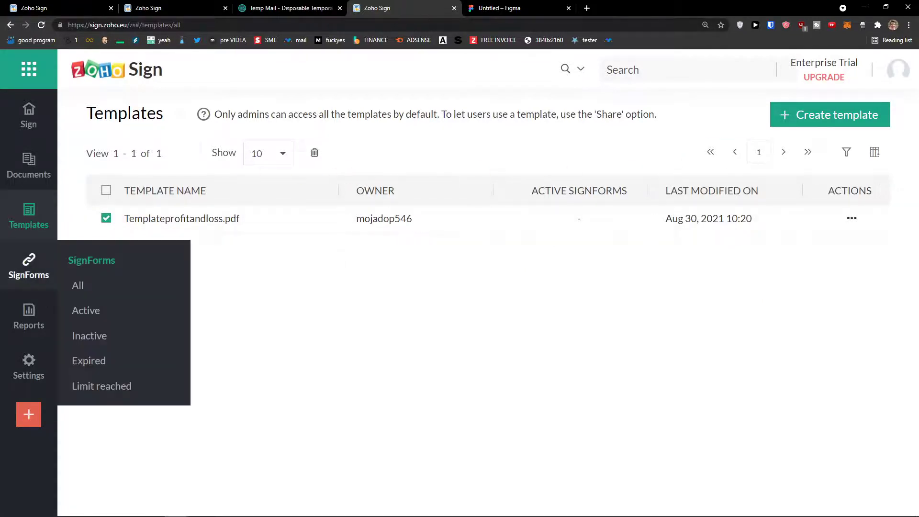
click(19, 266)
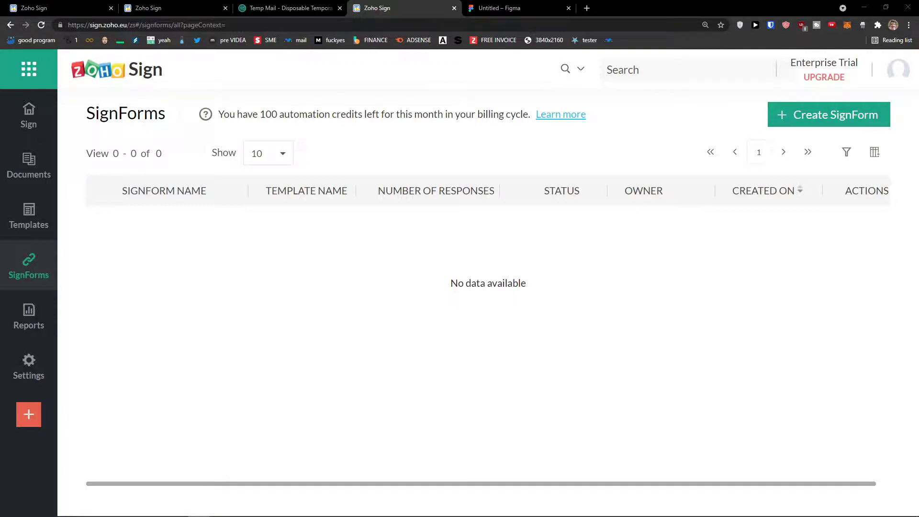
click(822, 113)
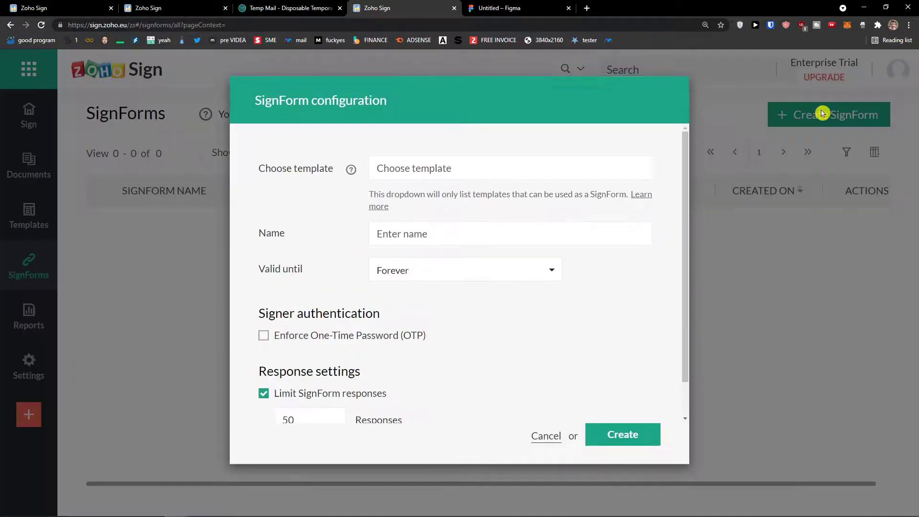
click(430, 184)
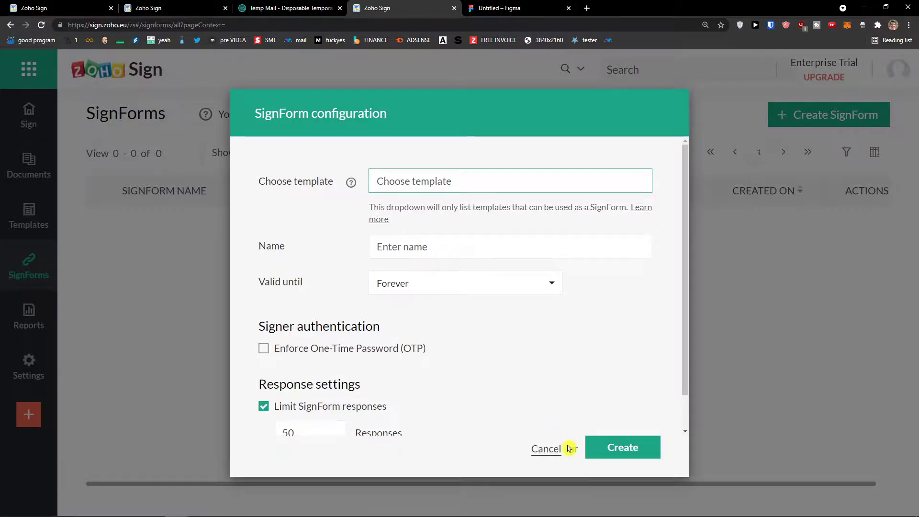
click(548, 449)
click(26, 213)
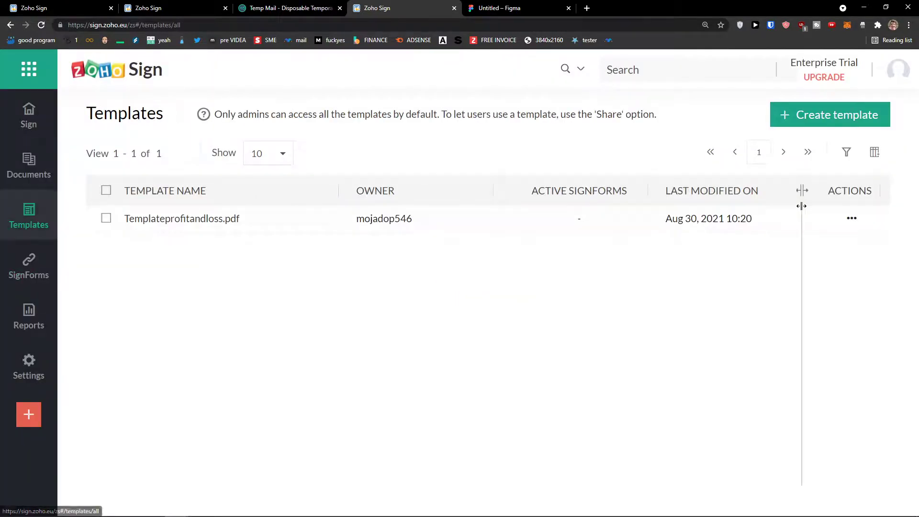
- Delete Templateprofitandloss.pdf from the Templates list
click(105, 218)
click(314, 152)
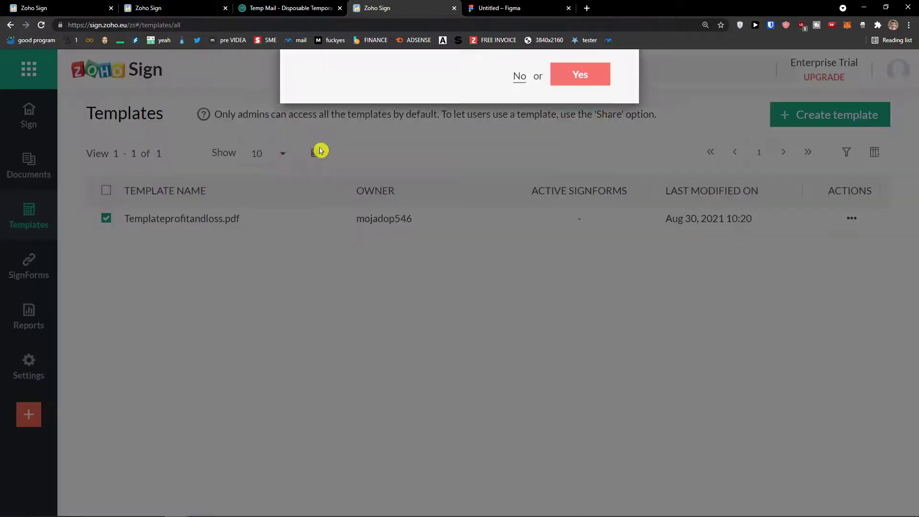
click(581, 264)
- Start a new template from the Templates list and pick a file to upload
click(807, 127)
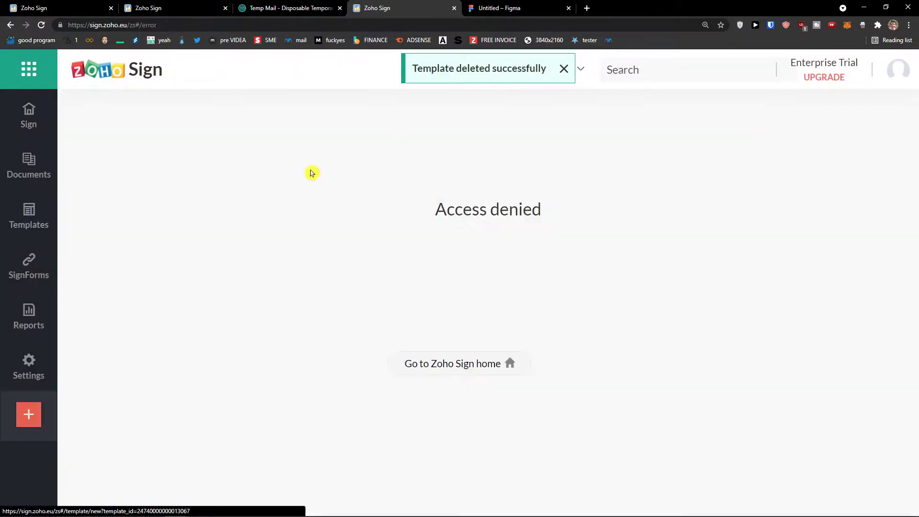
click(491, 364)
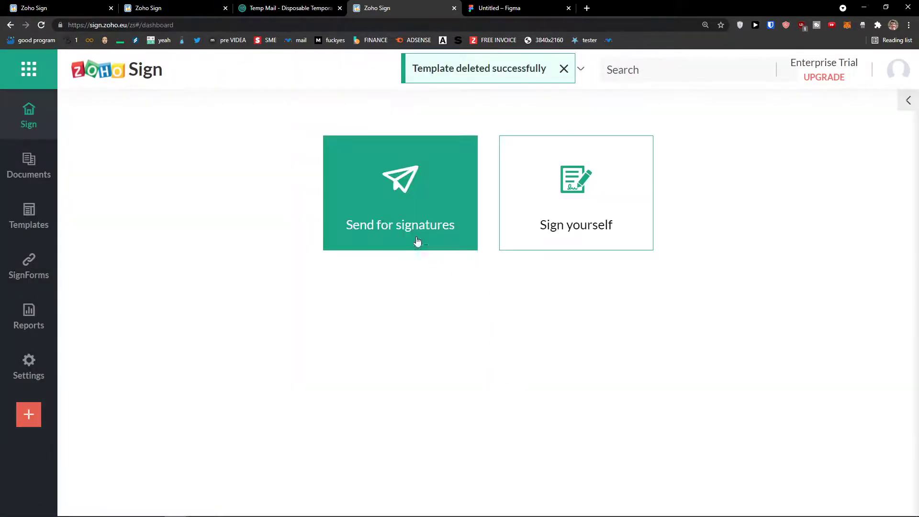
click(29, 216)
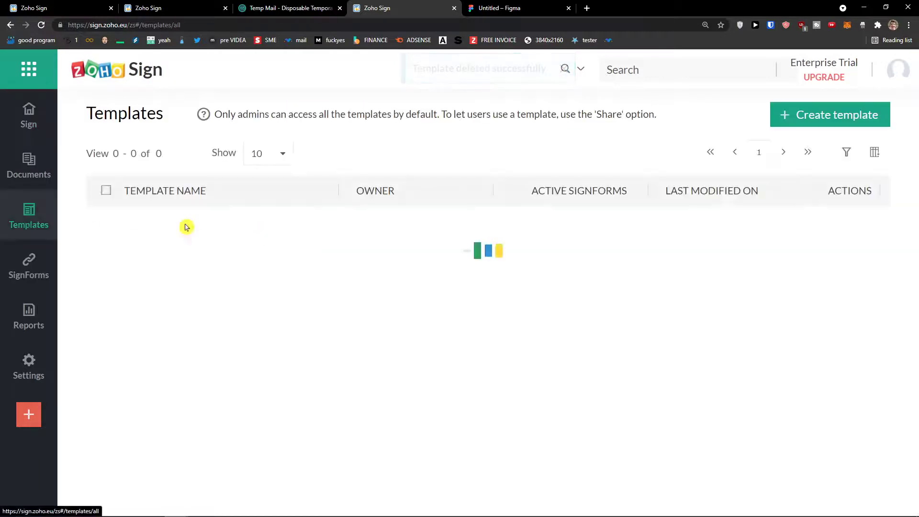
click(831, 120)
scroll(156, 284, down, 2)
click(156, 284)
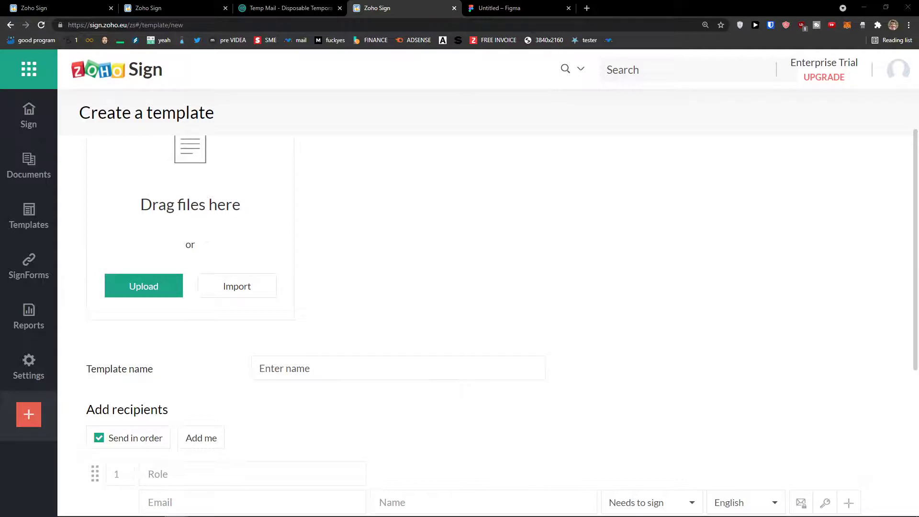
- Enter the recipient's email address and clear the auto-filled recipient name
scroll(225, 323, down, 3)
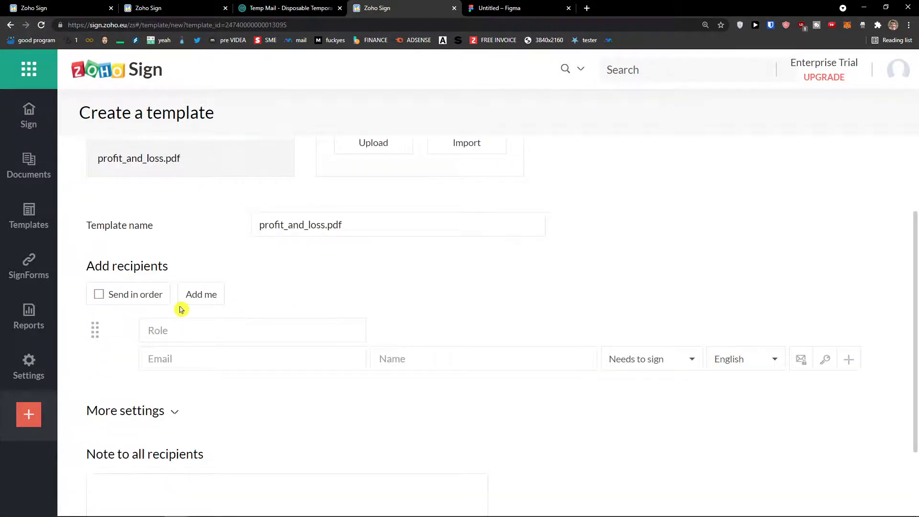
scroll(239, 294, up, 3)
click(334, 362)
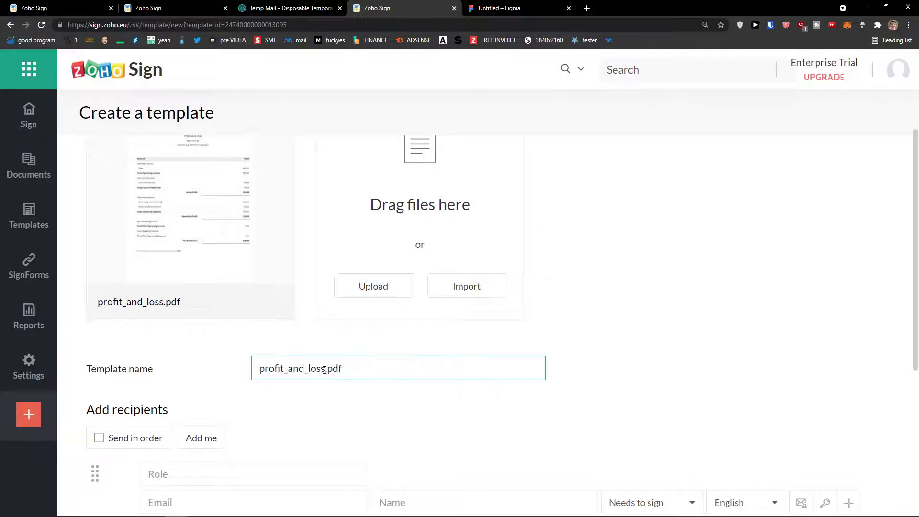
scroll(386, 402, down, 5)
click(194, 466)
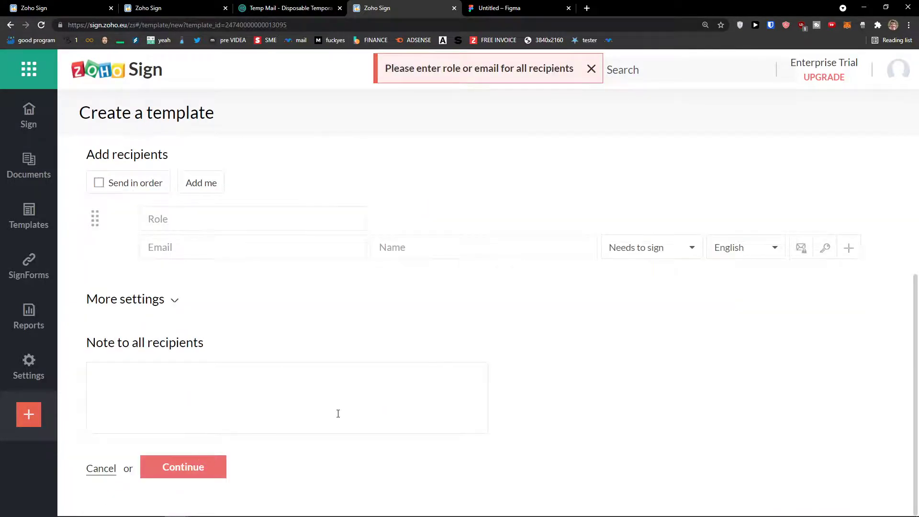
click(239, 253)
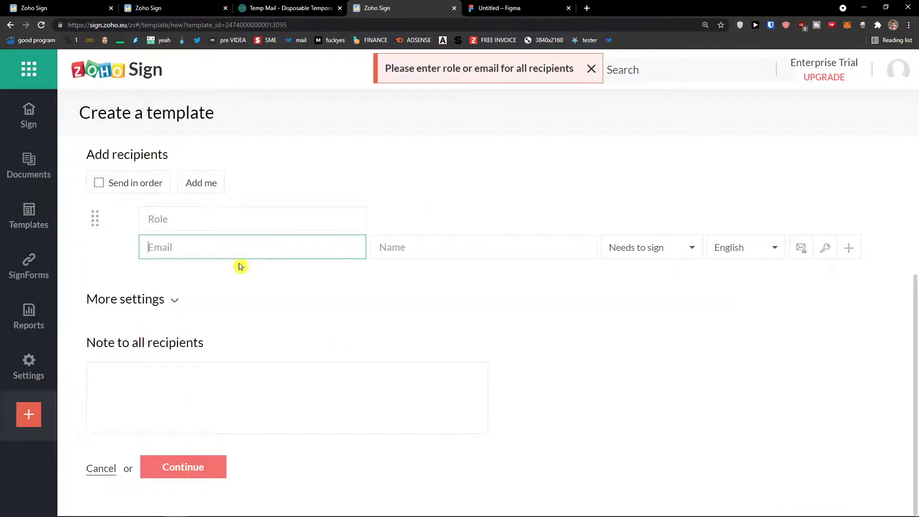
scroll(260, 308, up, 3)
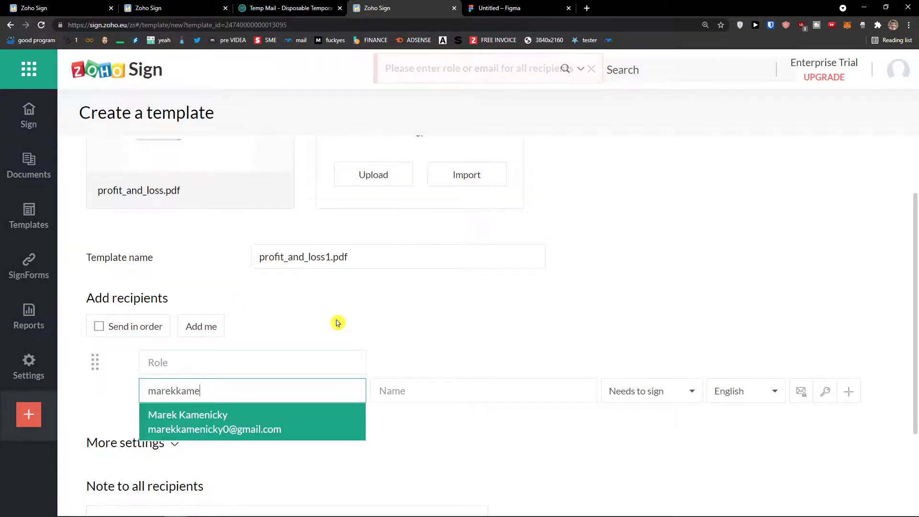
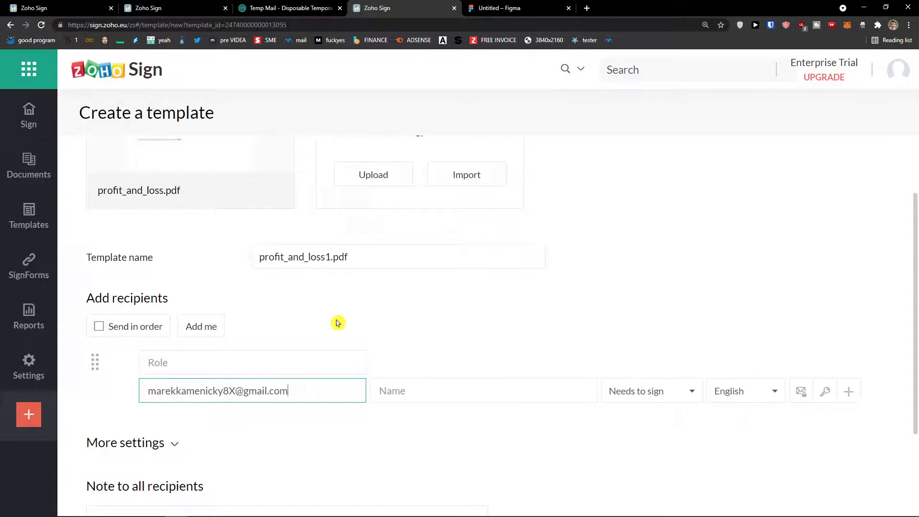
click(322, 426)
double_click(419, 389)
key(BackSpace)
- Expand the extra template settings and attempt to continue the setup
click(418, 436)
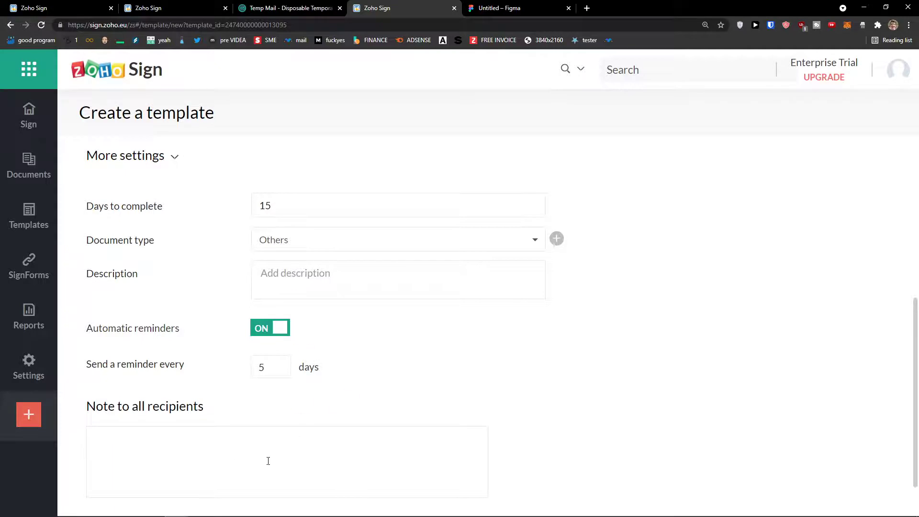
scroll(444, 436, down, 2)
click(186, 464)
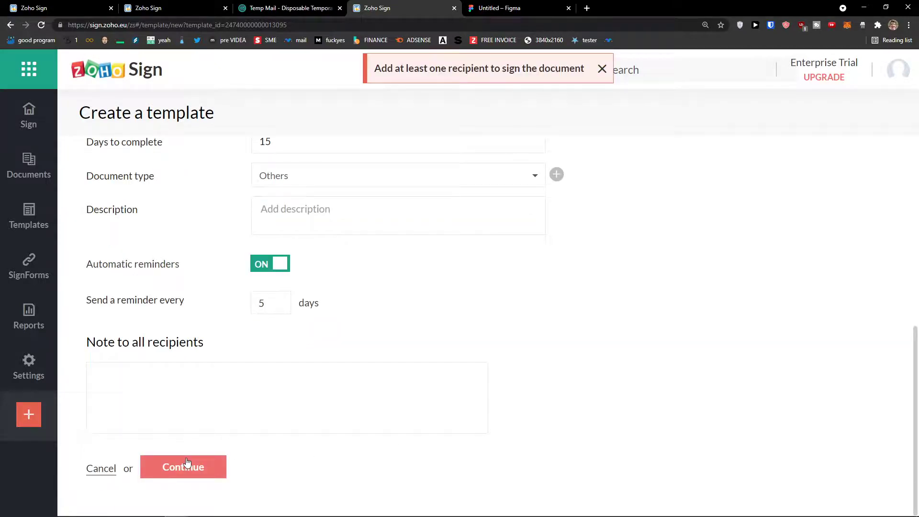
scroll(213, 463, up, 2)
scroll(443, 437, down, 2)
scroll(441, 435, up, 2)
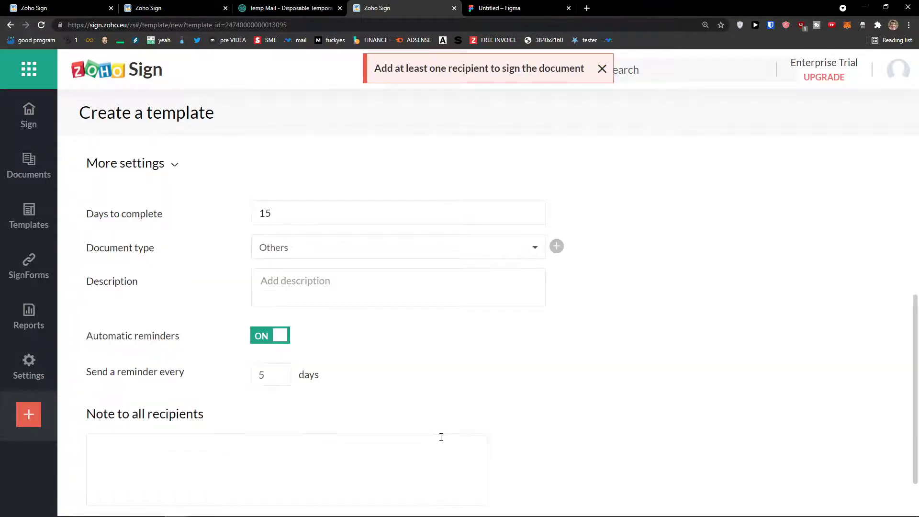
scroll(450, 378, up, 5)
scroll(448, 379, down, 2)
- Pick the recipient's name from autocomplete, correct the email, and continue to field placement
click(414, 398)
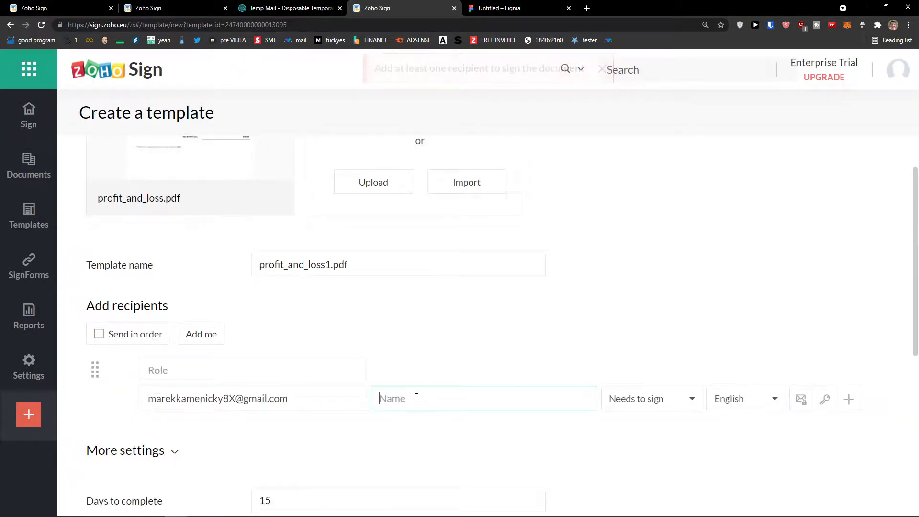
text(Ma)
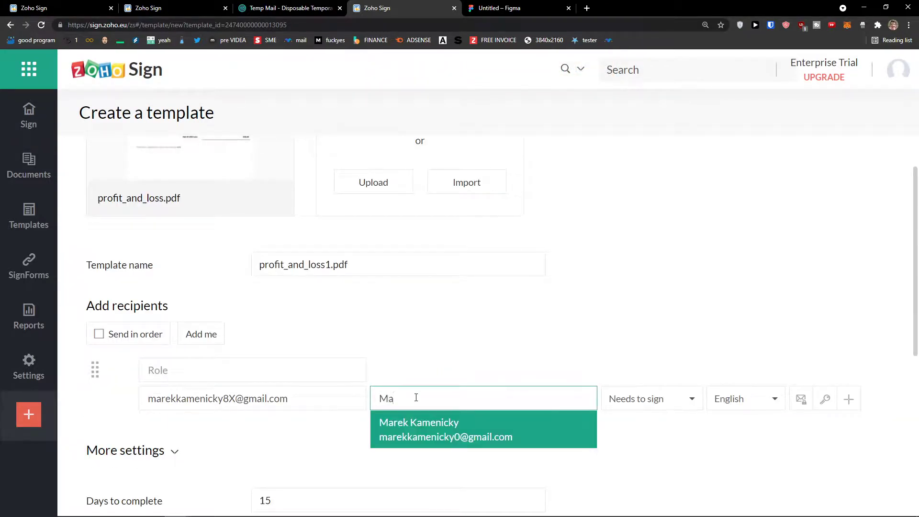
key(Return)
scroll(423, 411, down, 6)
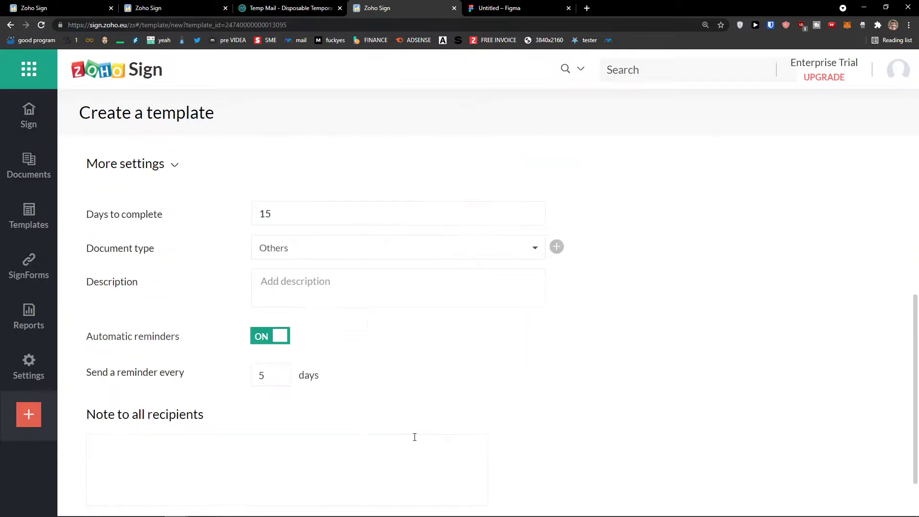
scroll(238, 314, up, 5)
click(236, 324)
text(000)
click(322, 359)
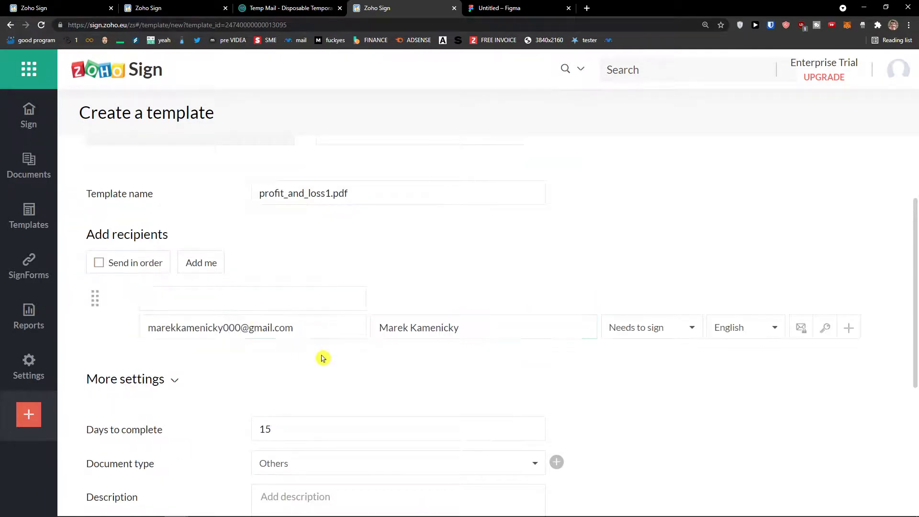
scroll(319, 359, down, 5)
click(199, 467)
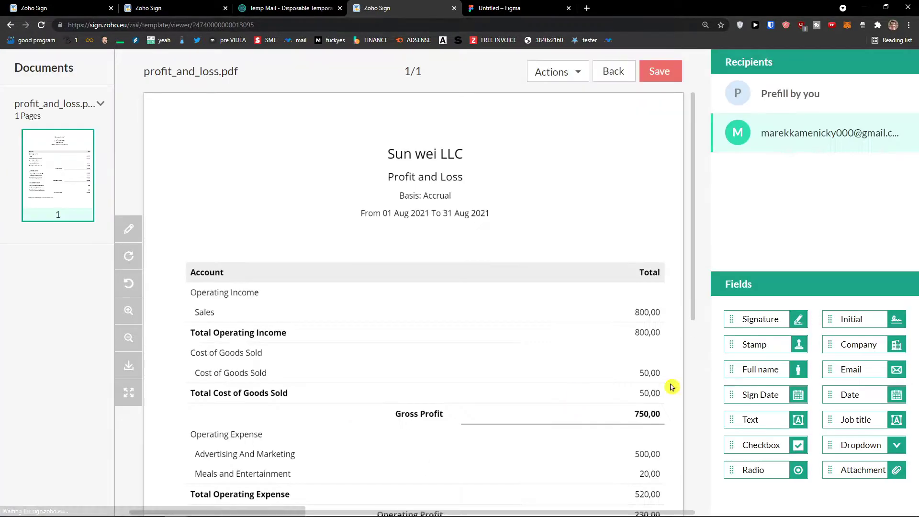
- Add a Signature field to profit_and_loss1.pdf and save the template
scroll(562, 436, down, 3)
drag(732, 318, 366, 381)
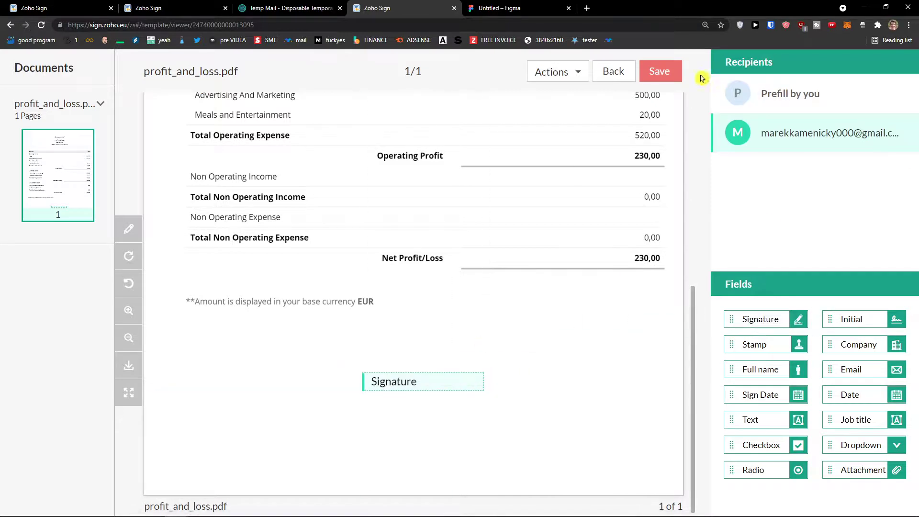
click(670, 71)
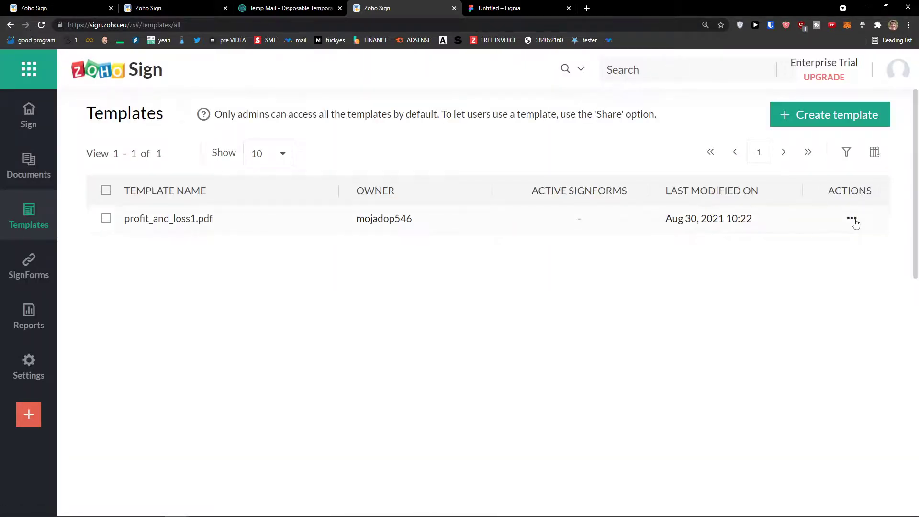
- Go to the empty SignForms list
click(852, 220)
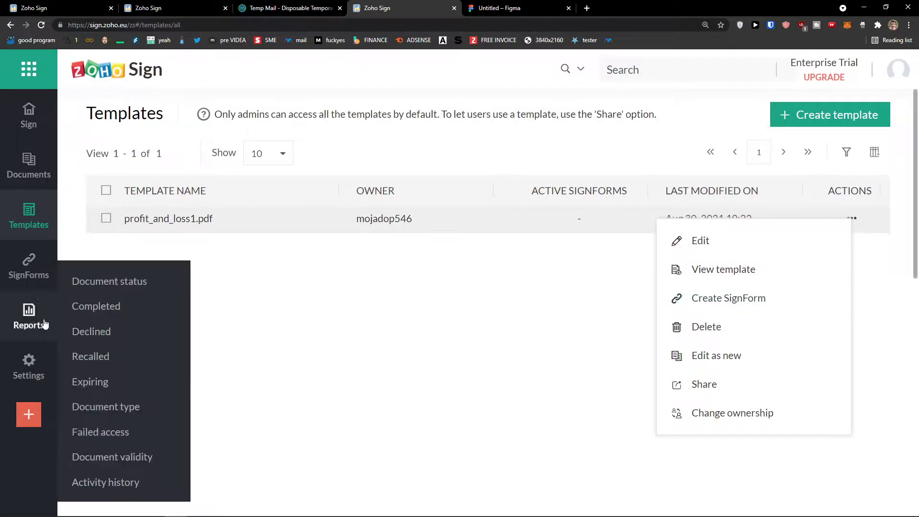
mouse_move(29, 276)
click(29, 277)
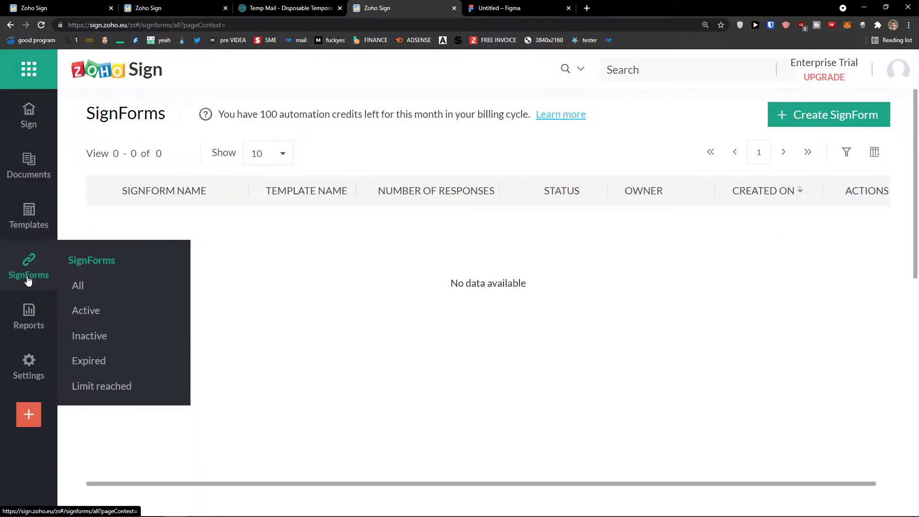
- Begin a new SignForm, search templates for 'profi', then cancel it
click(812, 120)
click(472, 173)
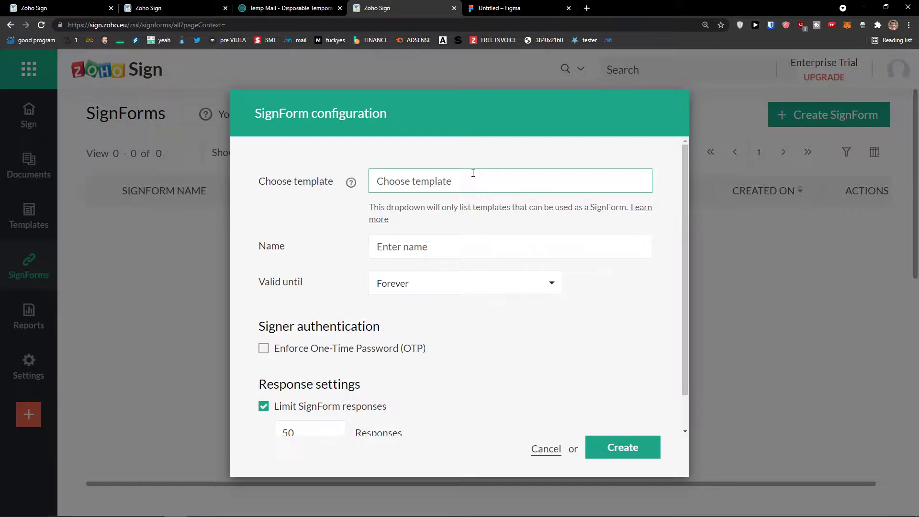
text(pro)
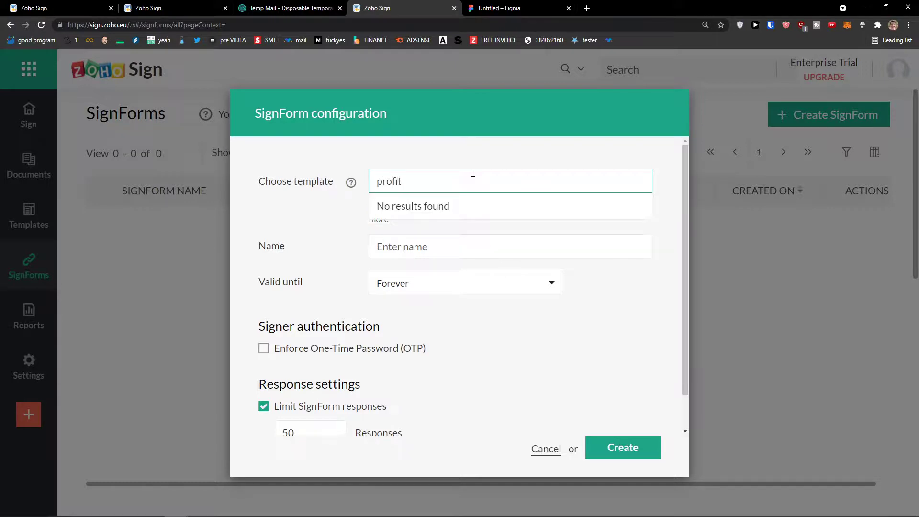
text(fi)
key(BackSpace)
key(BackSpace)
key(BackSpace)
key(BackSpace)
key(BackSpace)
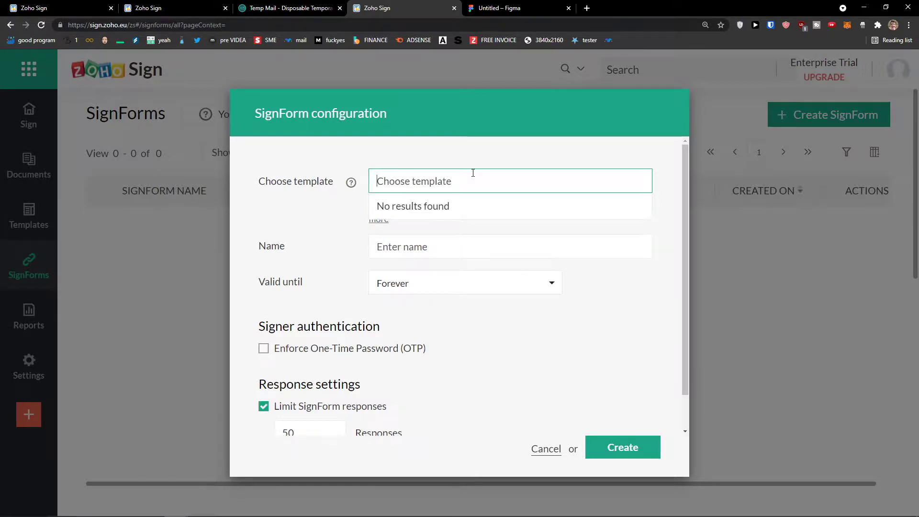
click(545, 449)
- Try Create SignForm on profit_and_loss1.pdf from Templates, hitting the first-signer error
click(26, 220)
click(852, 219)
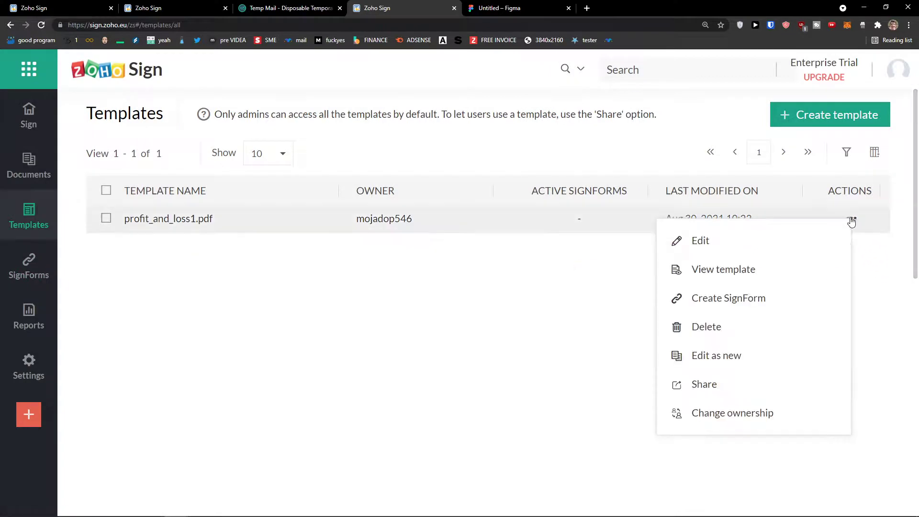
click(772, 297)
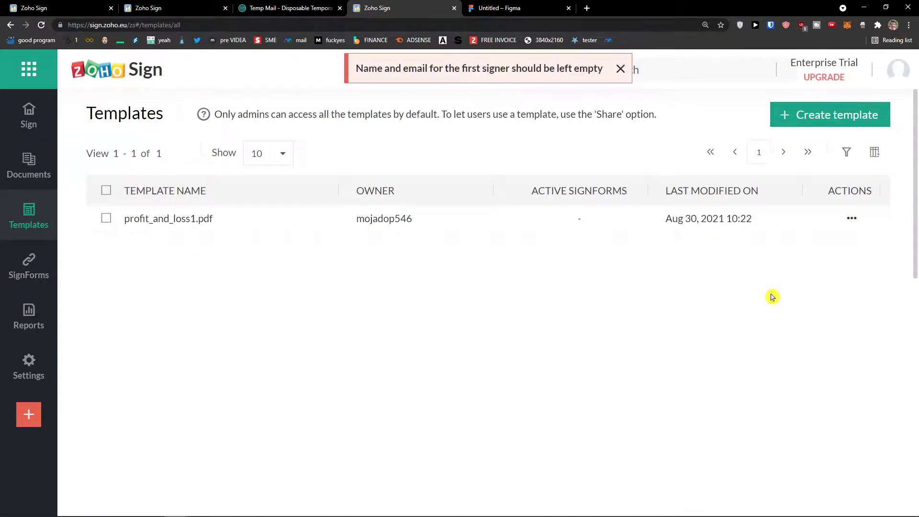
drag(400, 67, 536, 68)
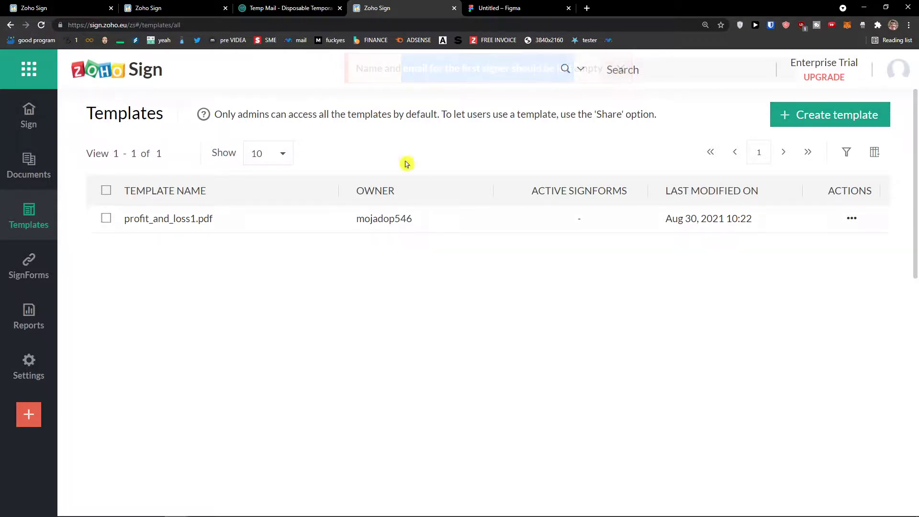
click(216, 218)
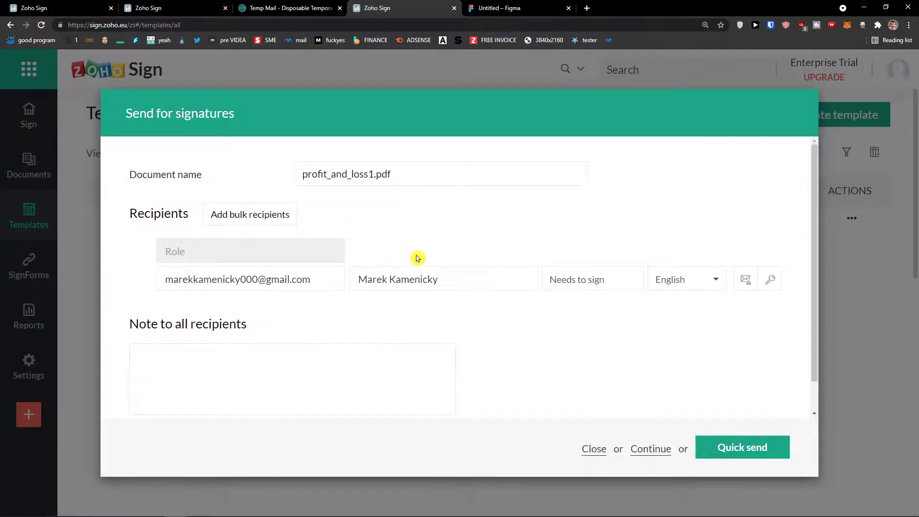
- Quick-send profit_and_loss1.pdf to its signer, then view the still-empty SignForms list
scroll(418, 258, up, 1)
scroll(342, 298, down, 1)
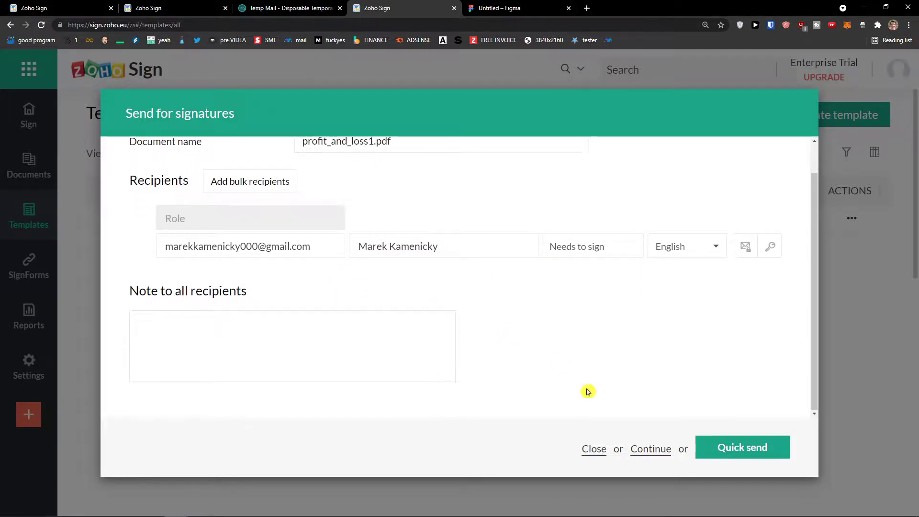
click(703, 446)
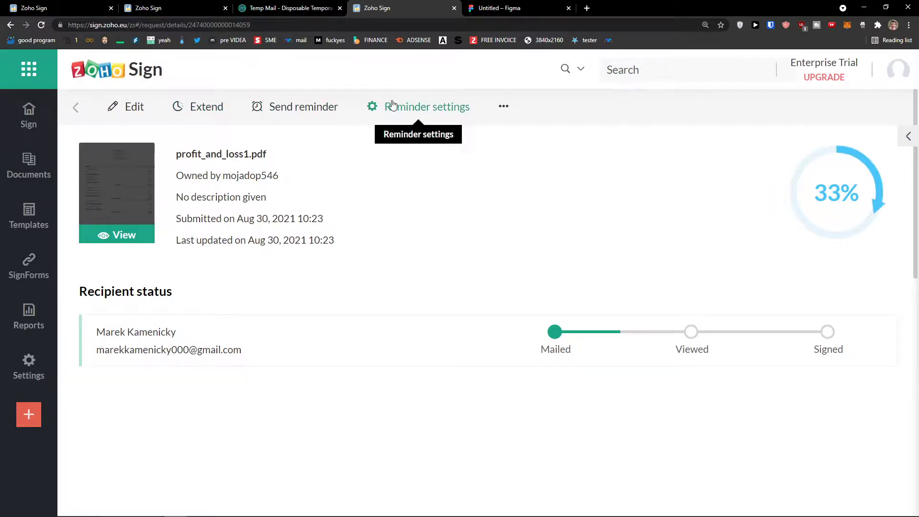
click(21, 276)
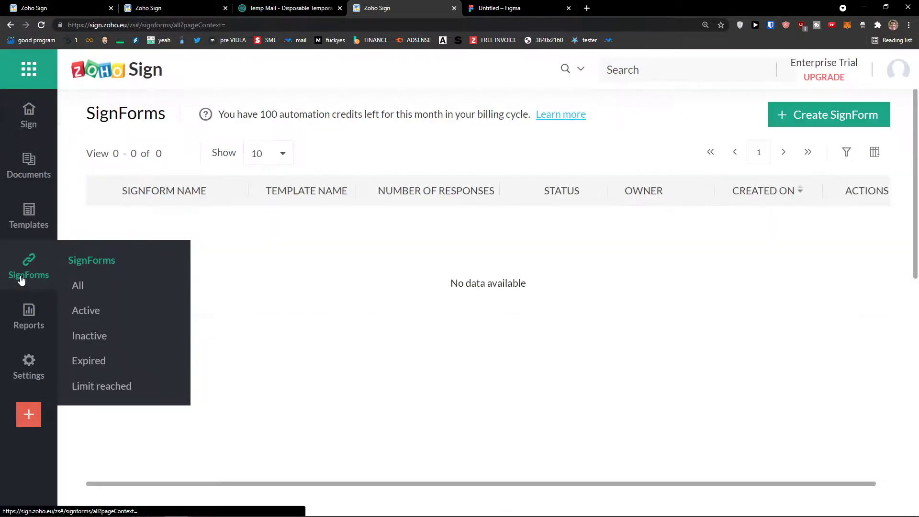
- Abandon the new SignForm setup and return to the Templates list
click(864, 113)
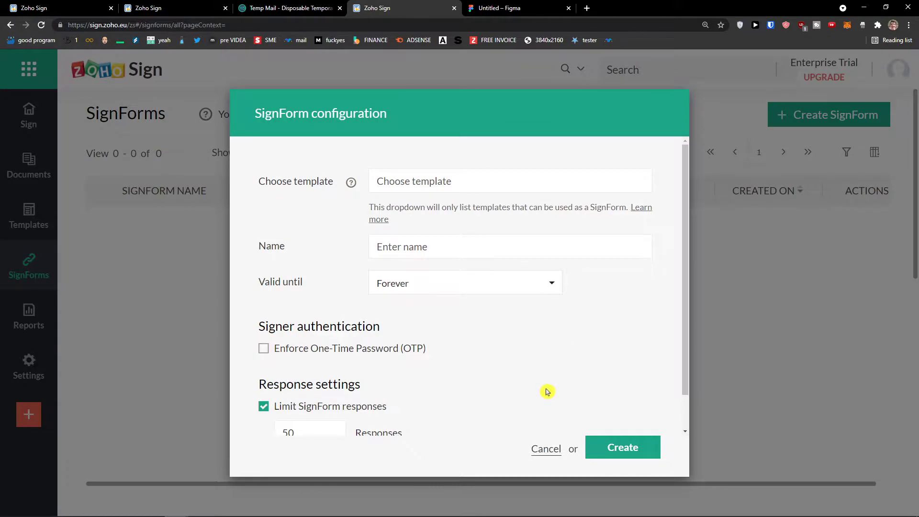
click(544, 452)
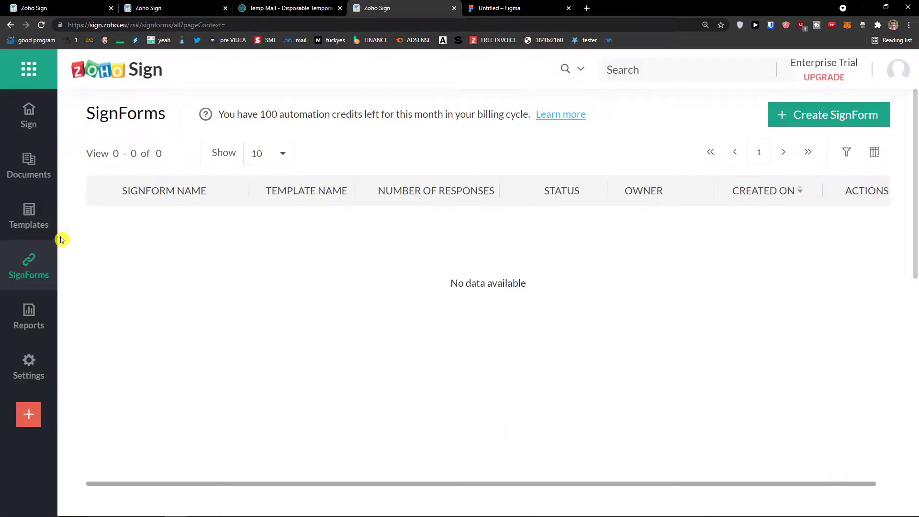
click(46, 228)
- Retry Create SignForm on profit_and_loss1.pdf, then close the Send for signatures dialog
click(851, 218)
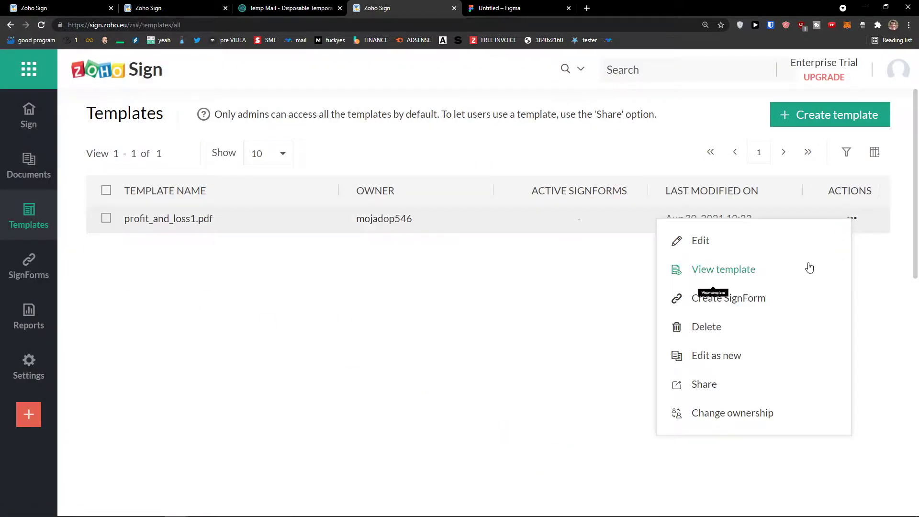
click(761, 300)
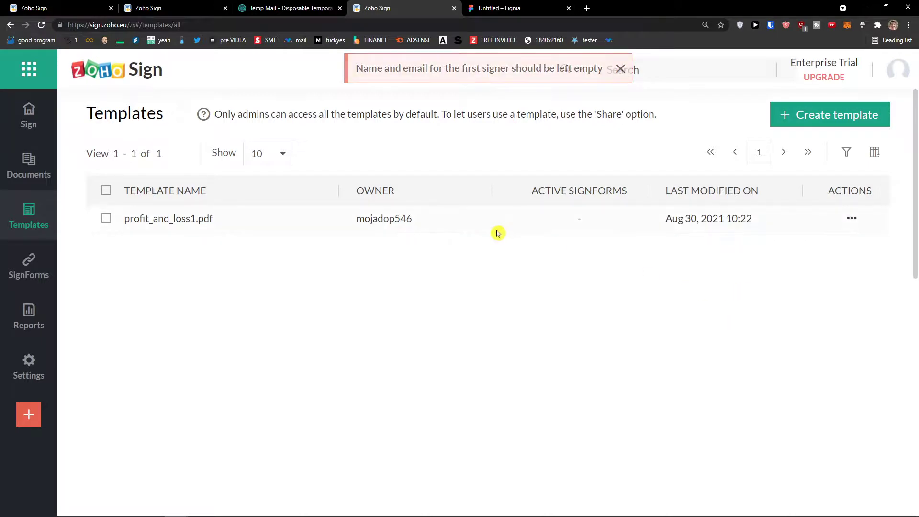
click(226, 223)
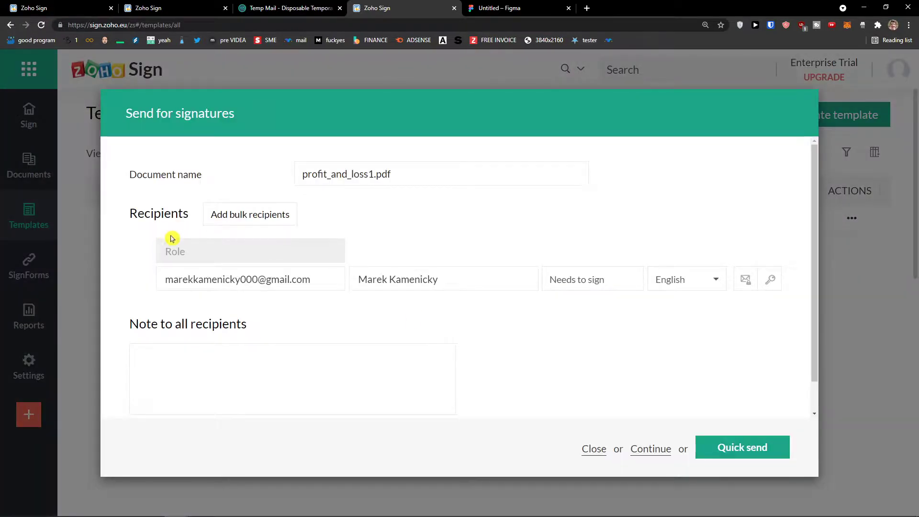
click(594, 450)
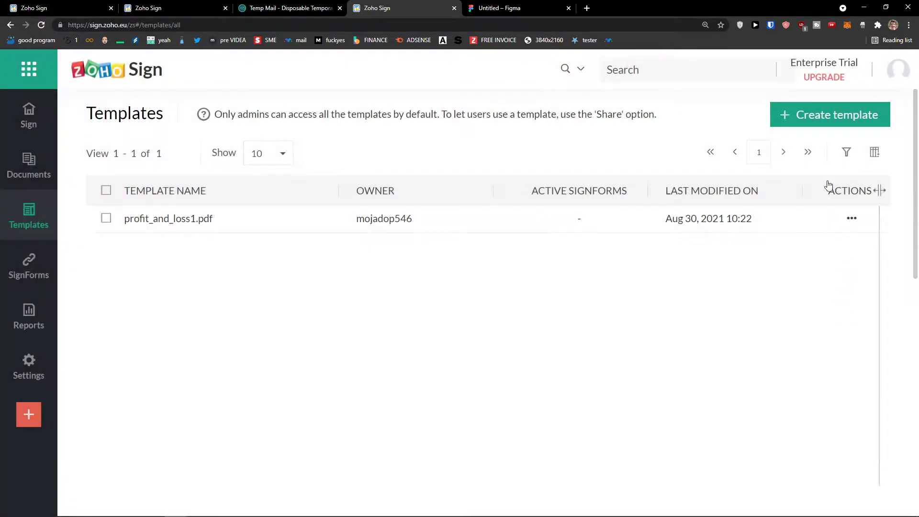
- Add yourself as a recipient above the first signer and clear the signer's email and name
click(806, 117)
scroll(358, 298, down, 3)
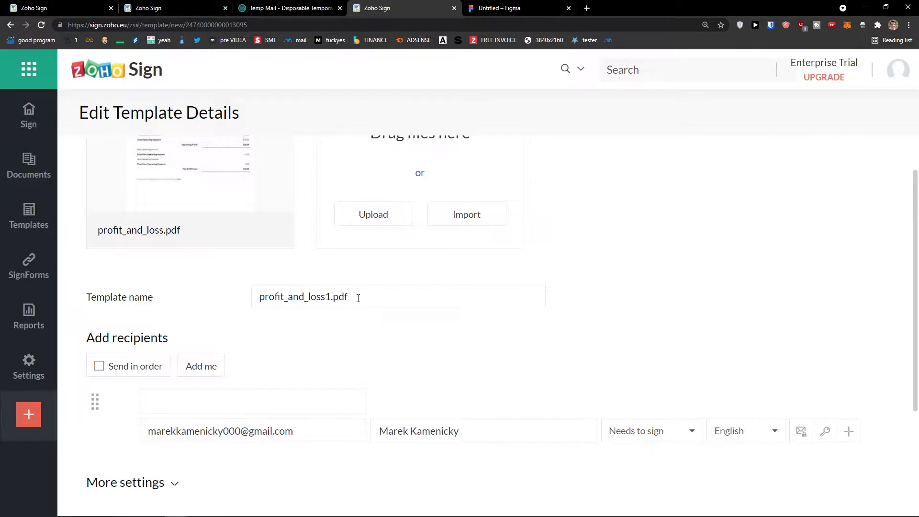
scroll(358, 298, down, 2)
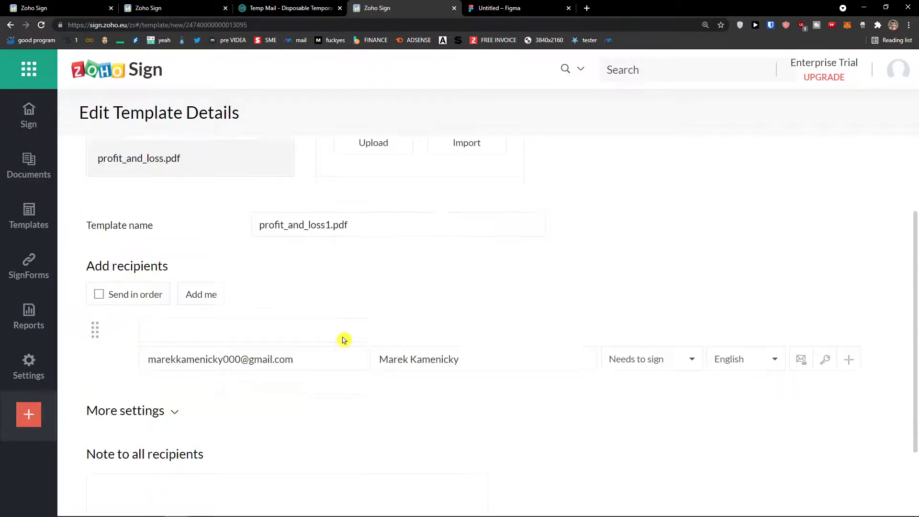
click(204, 295)
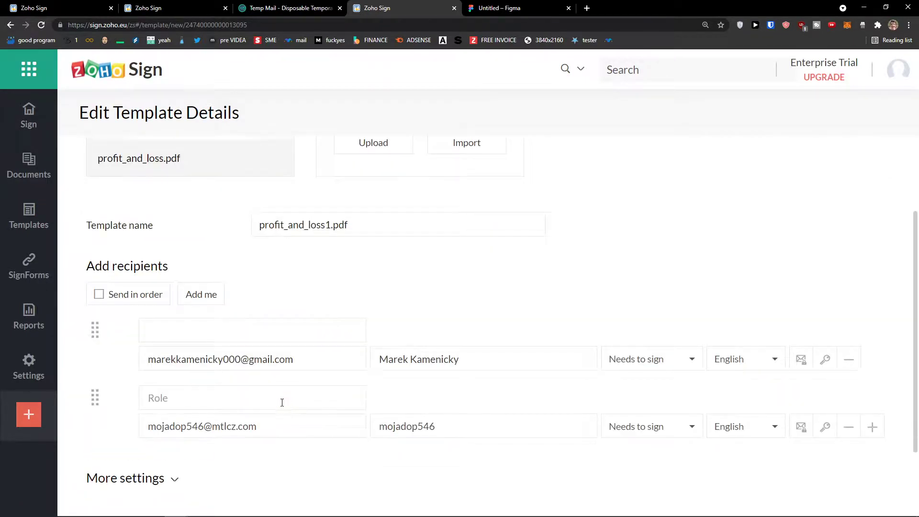
drag(95, 393, 105, 319)
triple_click(186, 358)
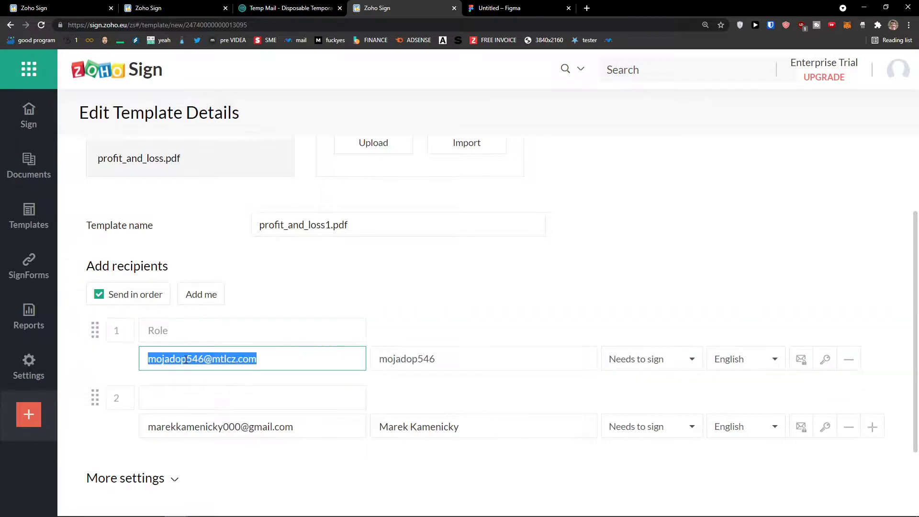
key(BackSpace)
triple_click(427, 359)
key(BackSpace)
click(423, 316)
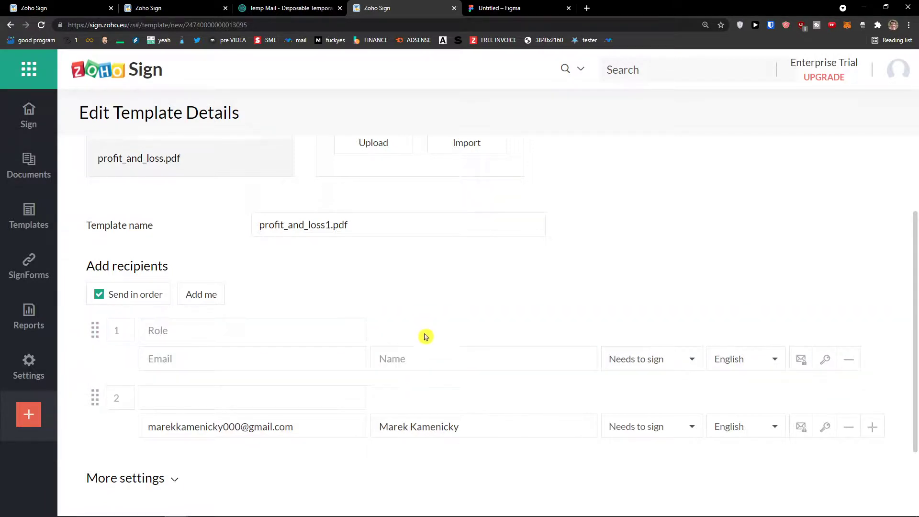
scroll(431, 331, down, 4)
click(211, 465)
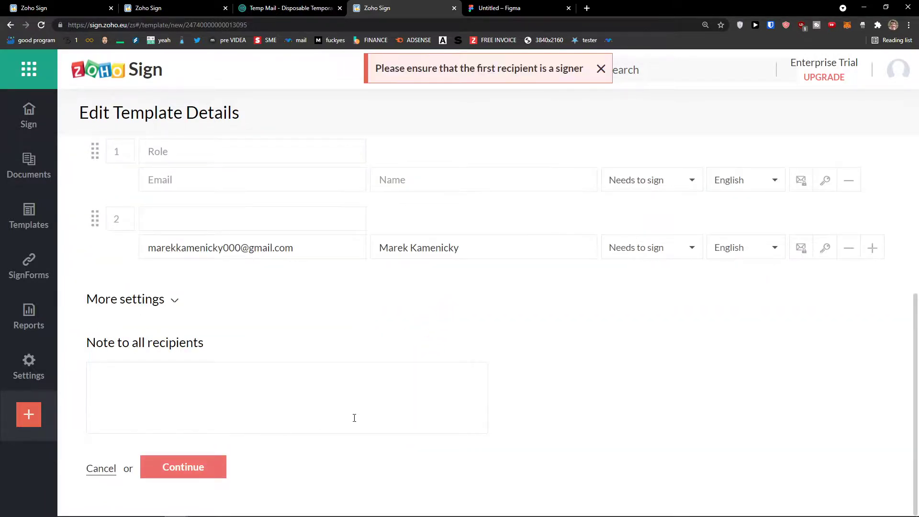
- Add yourself again, reorder the recipient rows, continue to fields and save profit_and_loss1.pdf
scroll(409, 334, up, 3)
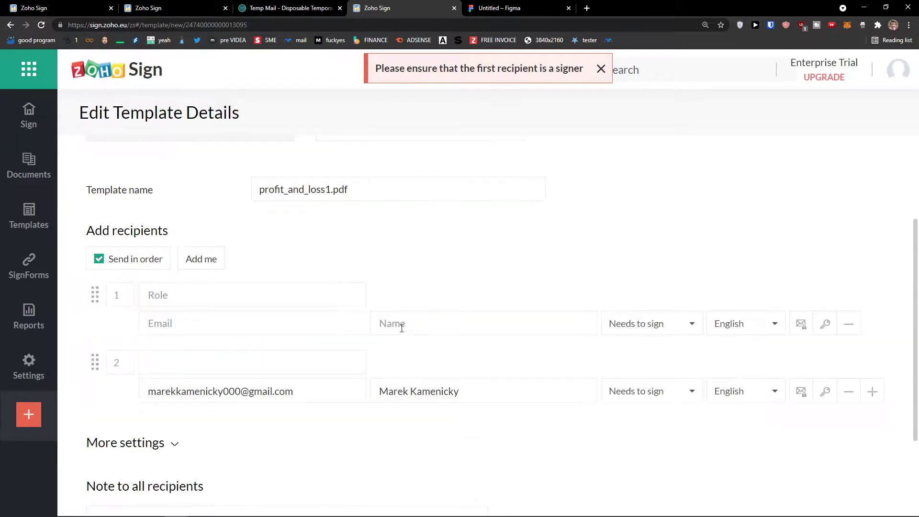
click(191, 270)
drag(95, 296, 96, 386)
scroll(205, 392, down, 3)
click(187, 466)
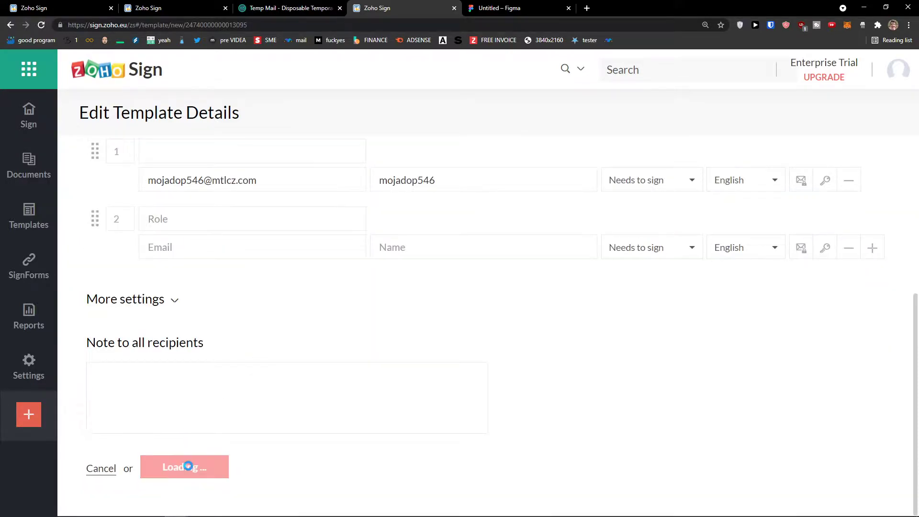
scroll(490, 238, down, 5)
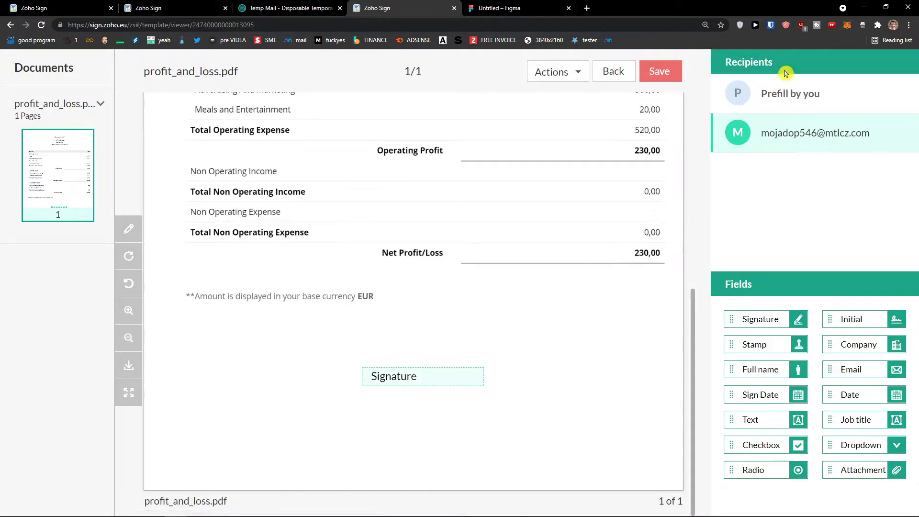
click(641, 72)
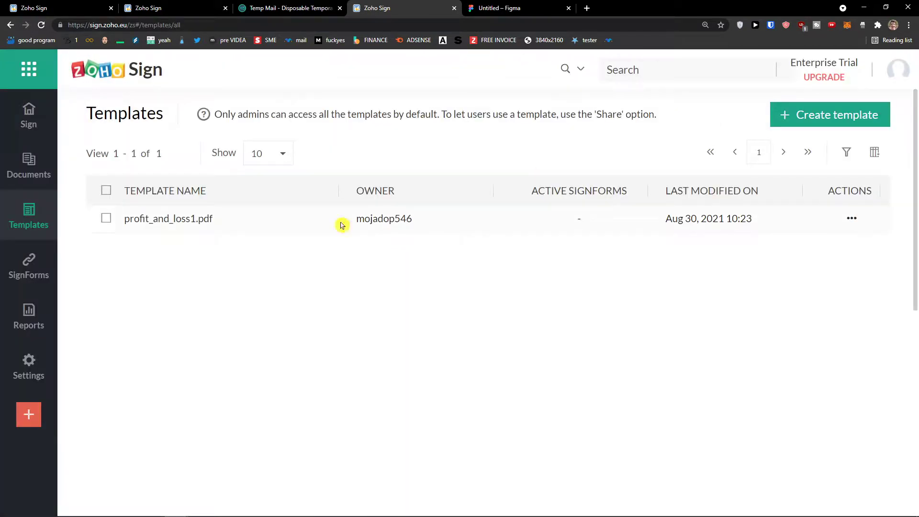
- Start a new template with yourself as first recipient plus an empty second recipient
click(811, 124)
scroll(225, 304, down, 7)
scroll(223, 307, up, 3)
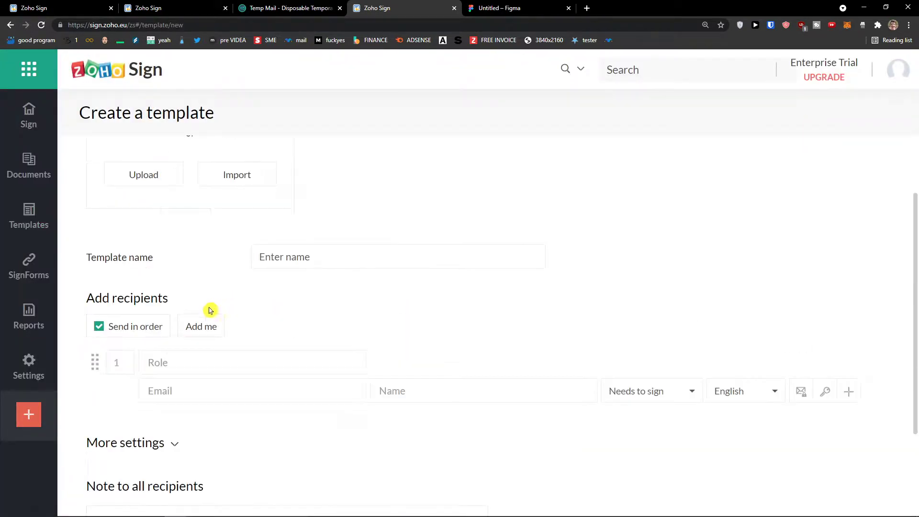
click(191, 327)
scroll(144, 357, down, 2)
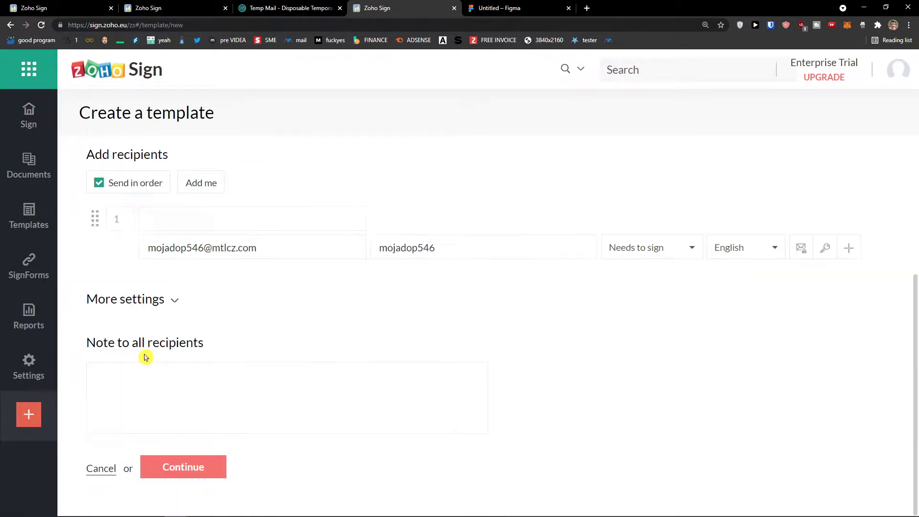
scroll(153, 346, up, 2)
click(203, 328)
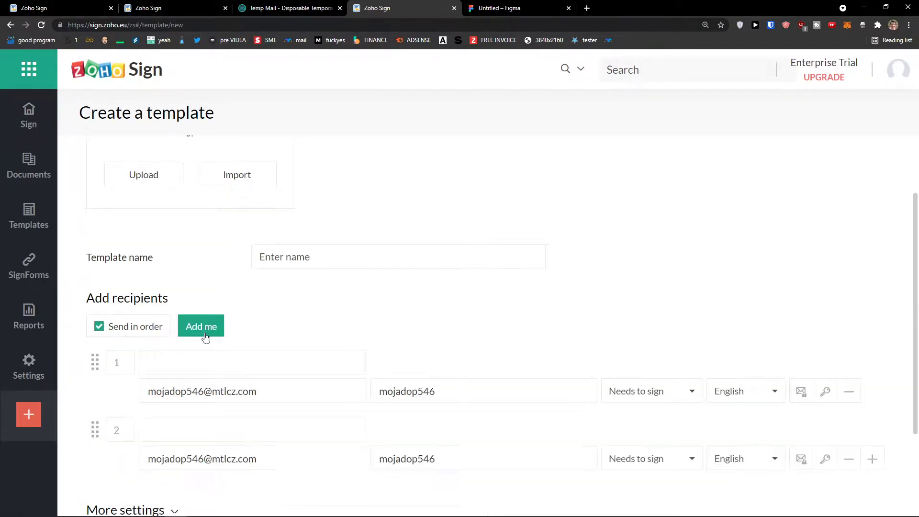
click(848, 458)
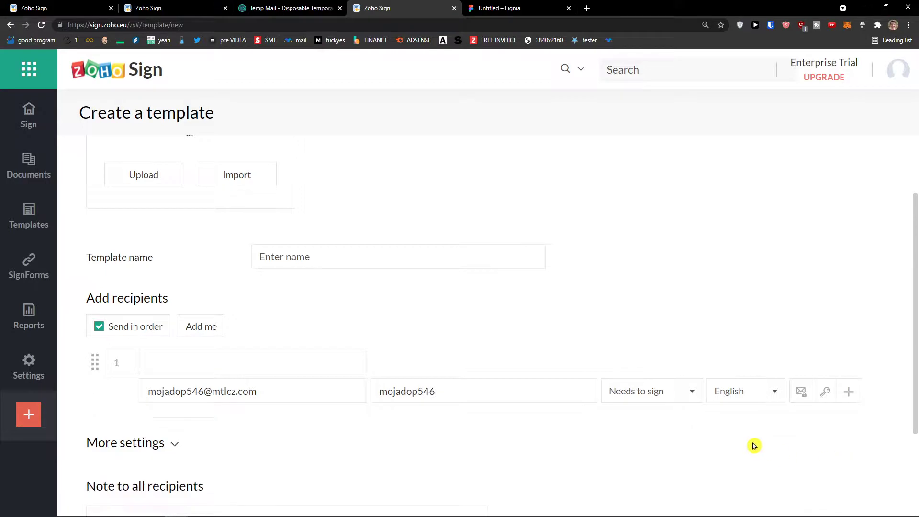
click(872, 391)
mouse_move(94, 437)
mouse_down()
mouse_move(107, 425)
mouse_move(110, 436)
mouse_up()
- Upload profit_and_loss.pdf and continue to field placement
scroll(234, 437, down, 3)
scroll(208, 438, up, 7)
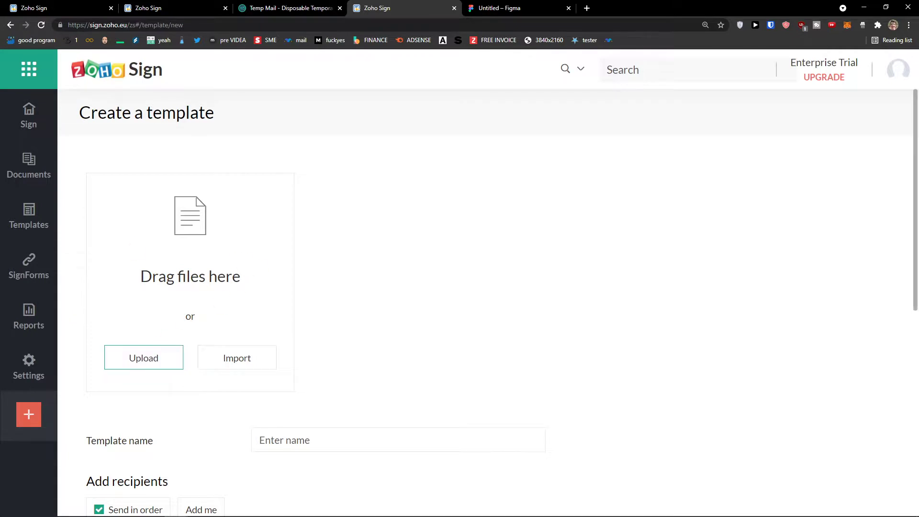
click(173, 364)
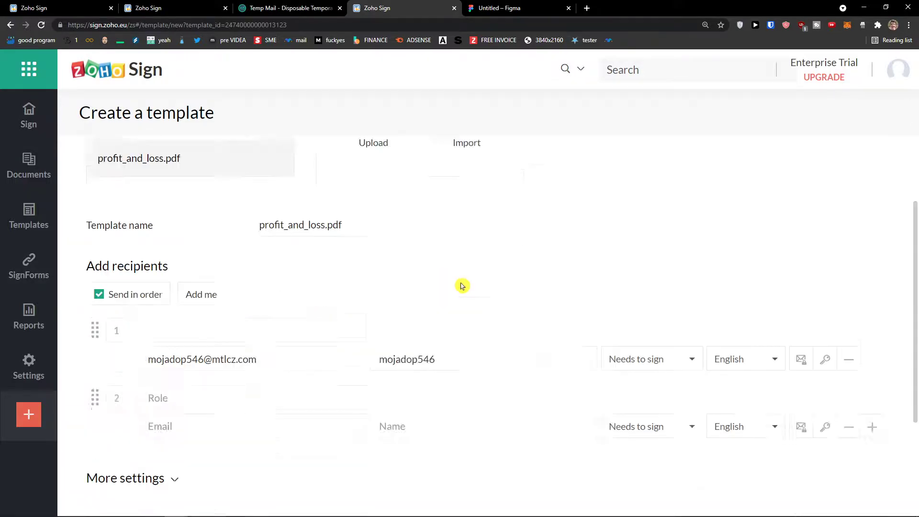
scroll(419, 324, down, 4)
click(198, 468)
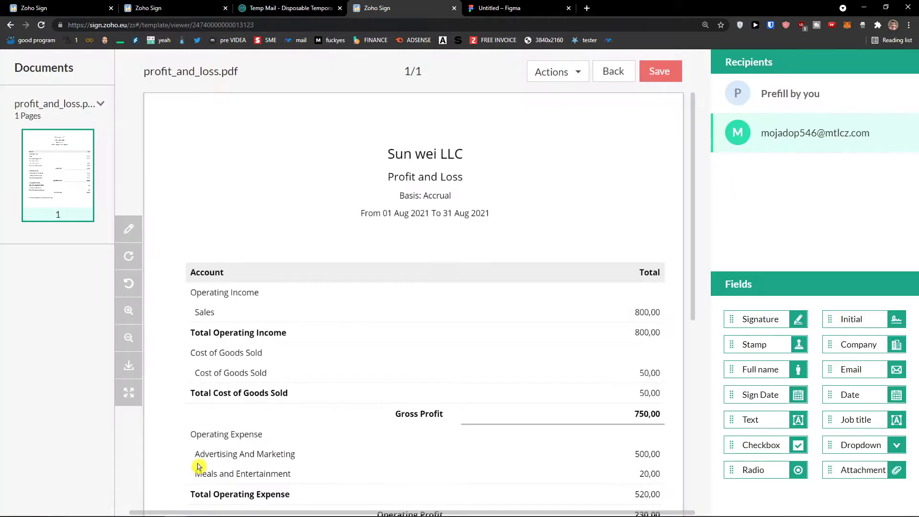
scroll(535, 242, down, 7)
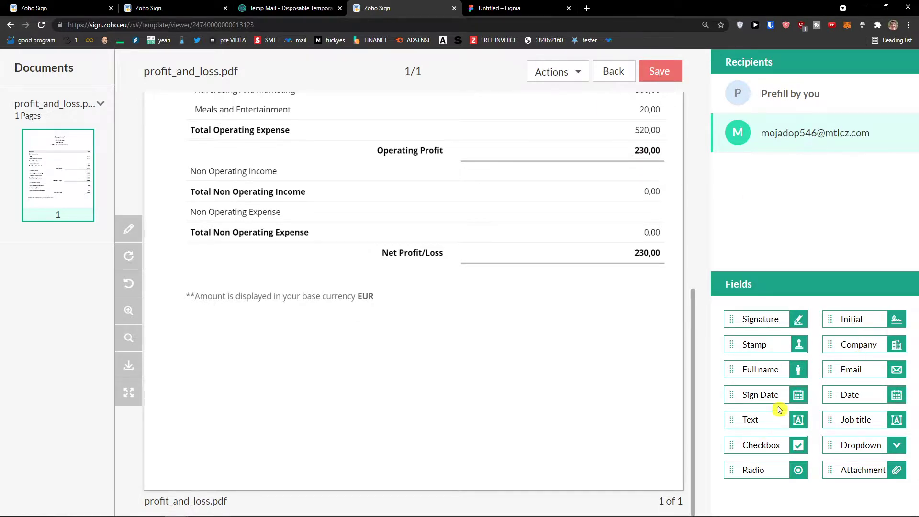
- Place a Signature field near the page bottom, save, and try a SignForm from profit_and_loss.pdf
mouse_move(765, 322)
mouse_down()
mouse_move(394, 417)
mouse_move(407, 413)
mouse_up()
click(660, 71)
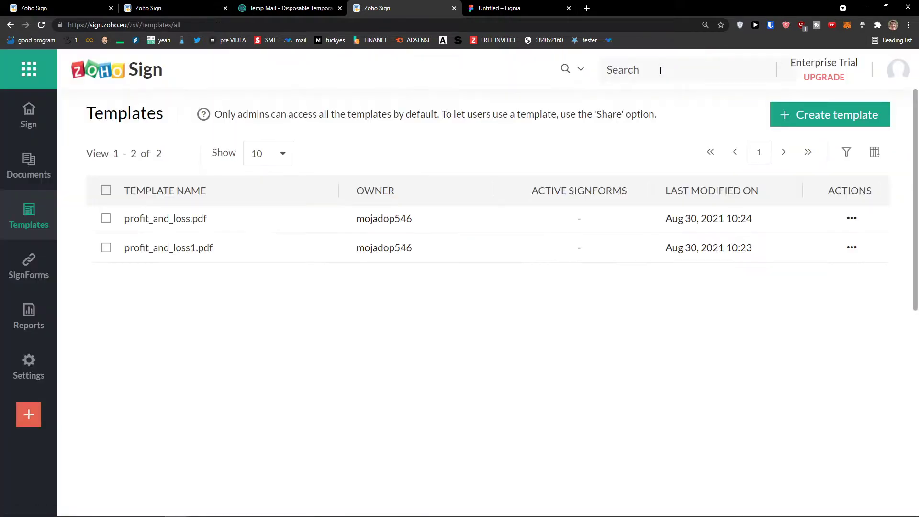
click(845, 221)
click(761, 294)
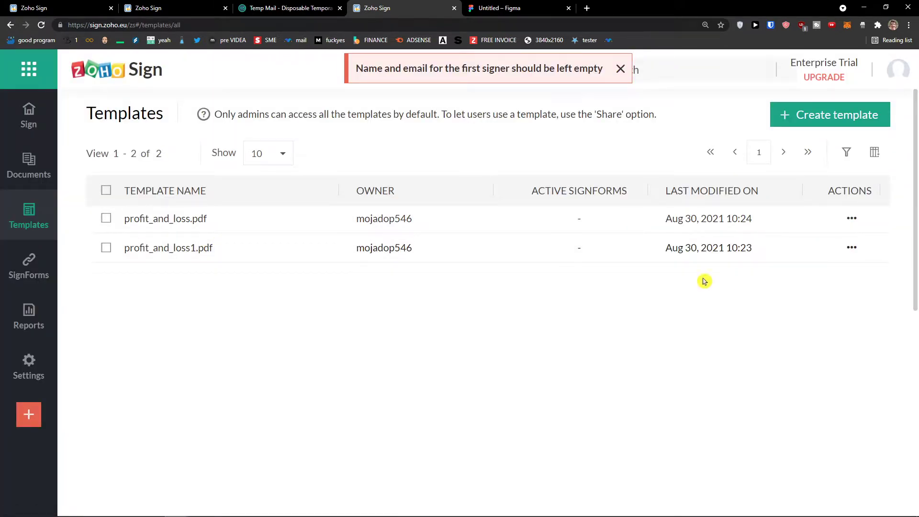
click(254, 226)
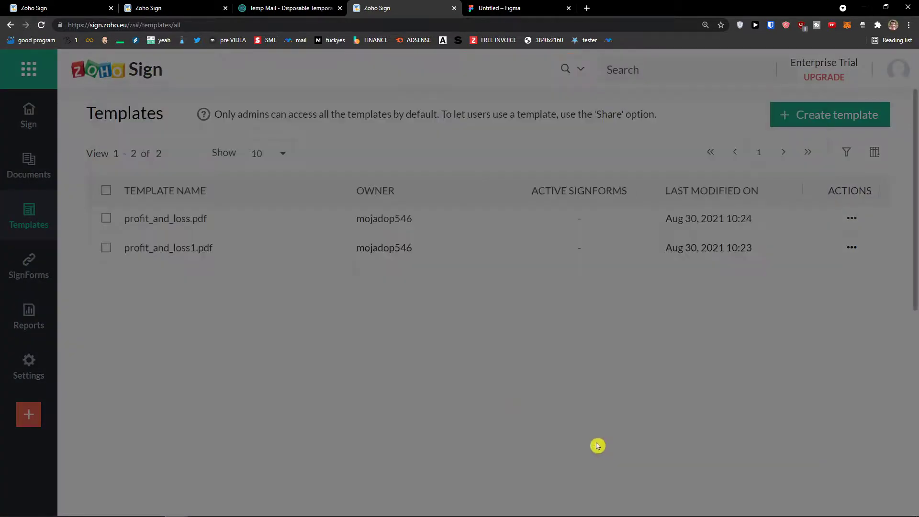
click(594, 449)
- Close profit_and_loss1.pdf's sending form, retry the SignForm on profit_and_loss.pdf, then choose Edit
click(287, 250)
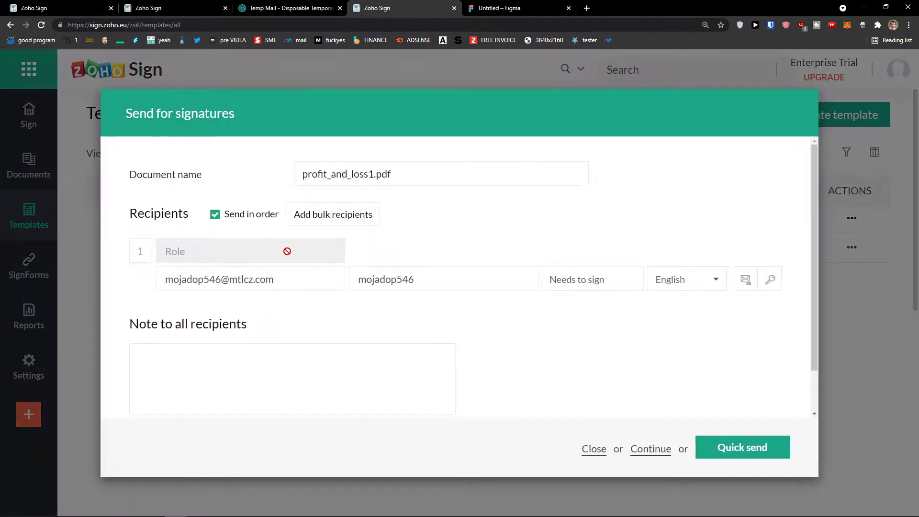
click(595, 451)
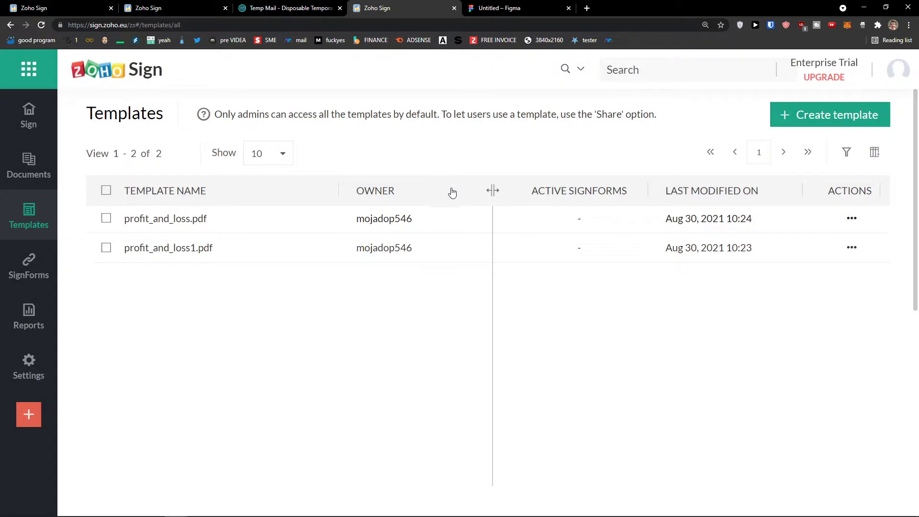
click(851, 219)
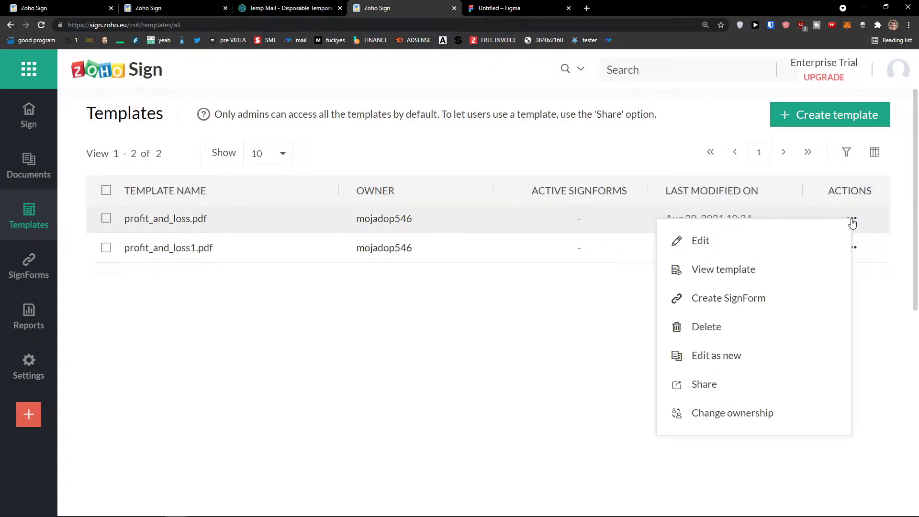
click(741, 311)
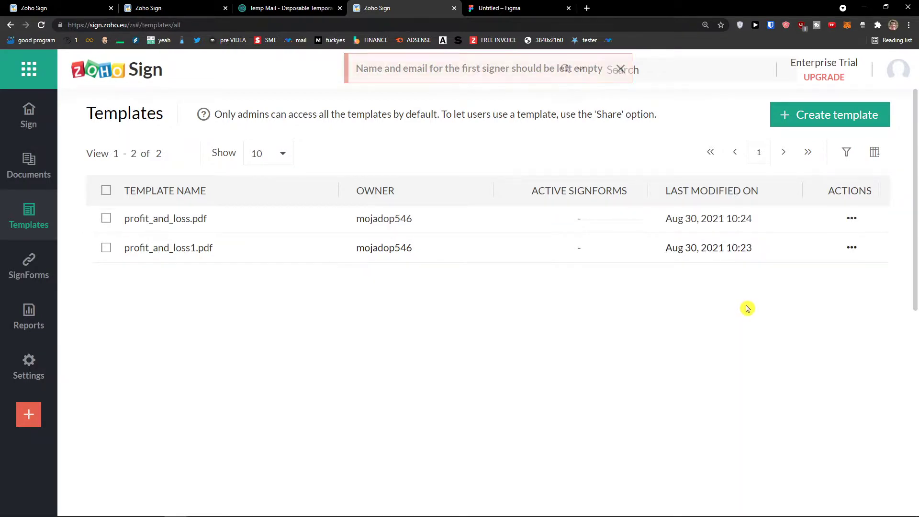
click(851, 219)
click(776, 246)
- Check the first recipient's Needs to sign role options, cancel editing unchanged, and open SignForms
scroll(755, 260, down, 6)
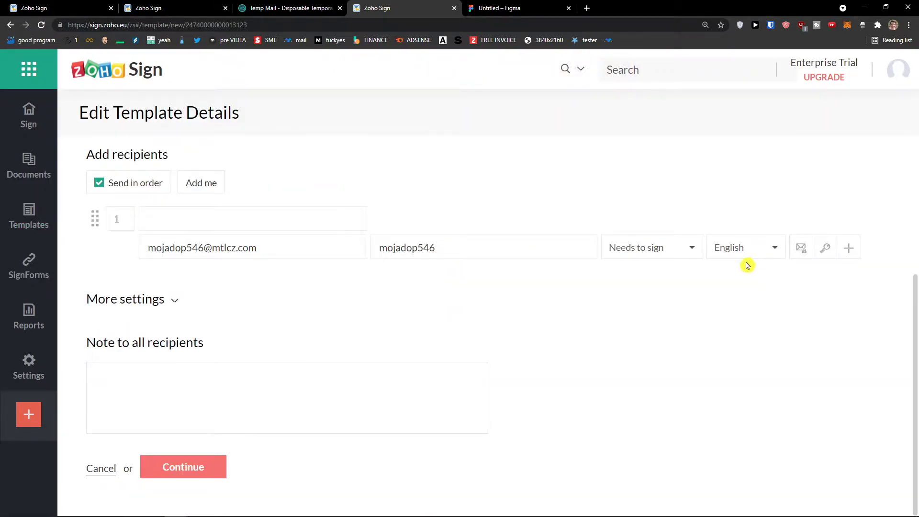
click(668, 256)
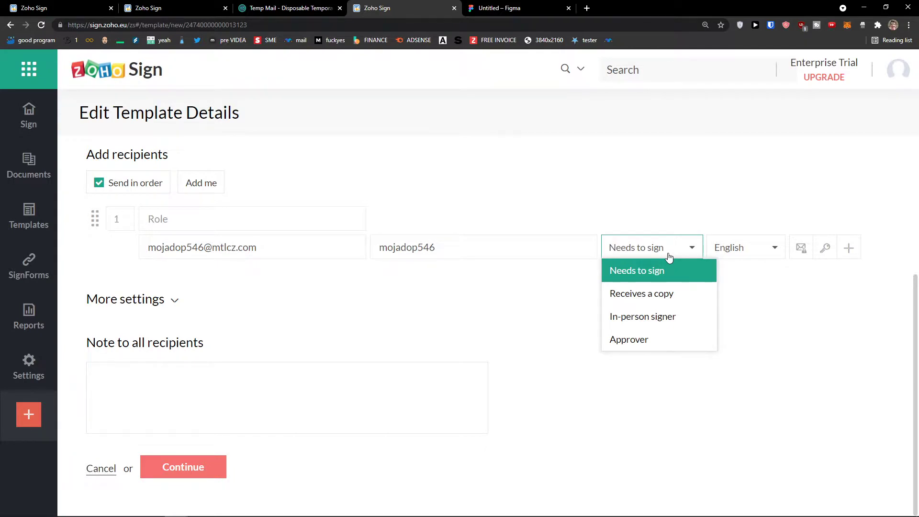
click(521, 271)
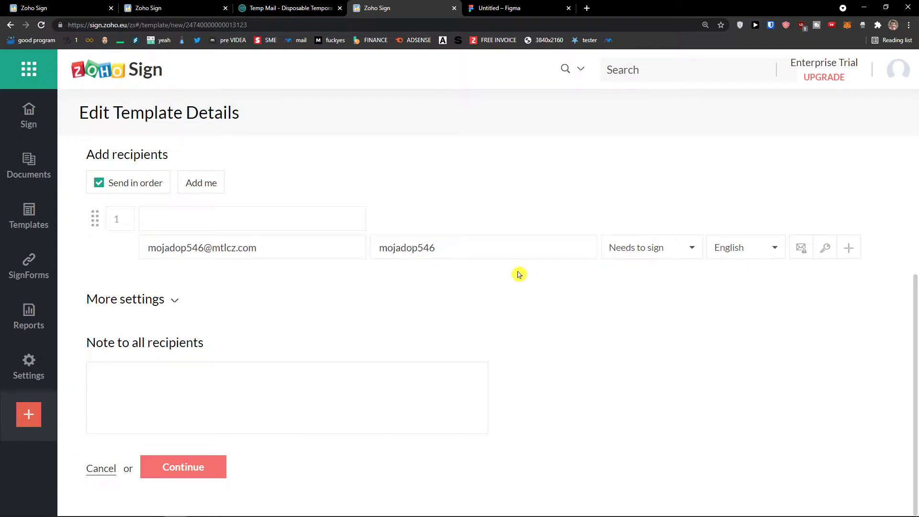
click(102, 465)
click(30, 274)
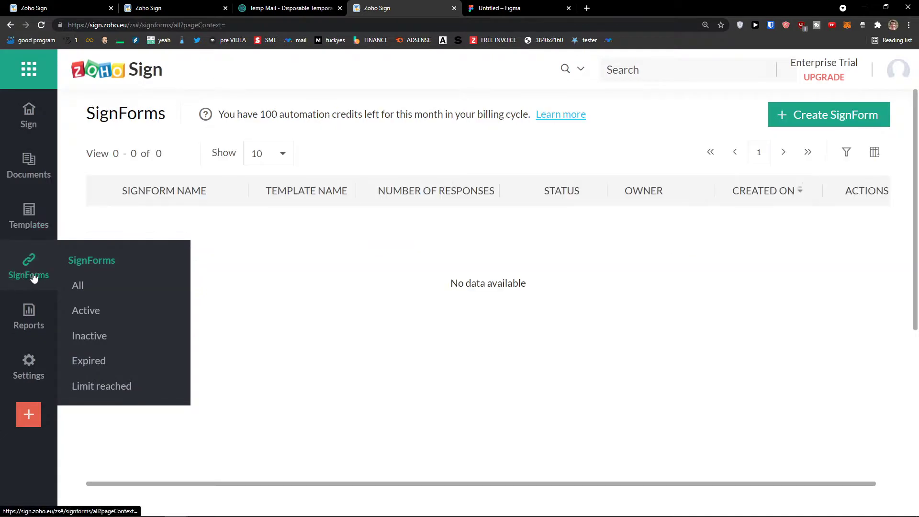
- Try a new SignForm without choosing a template, cancel it, and return to Templates
click(837, 115)
click(438, 179)
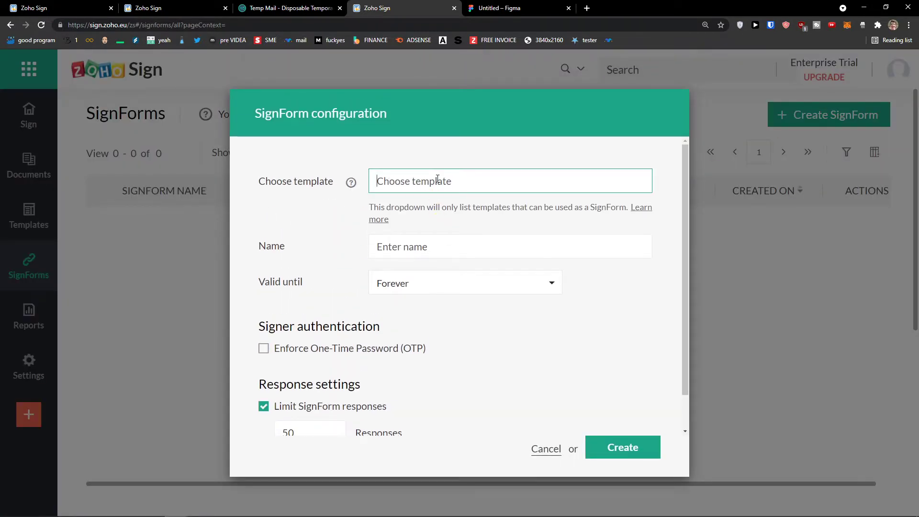
scroll(457, 264, down, 1)
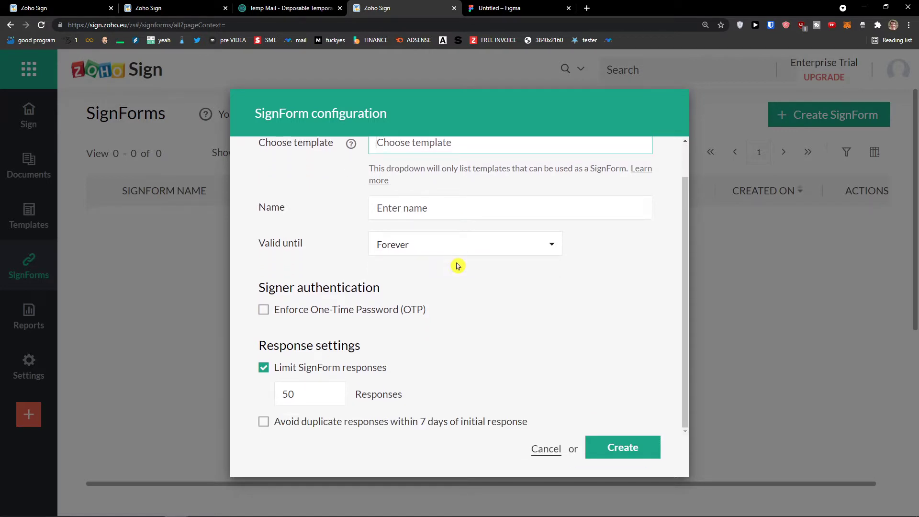
scroll(458, 266, up, 1)
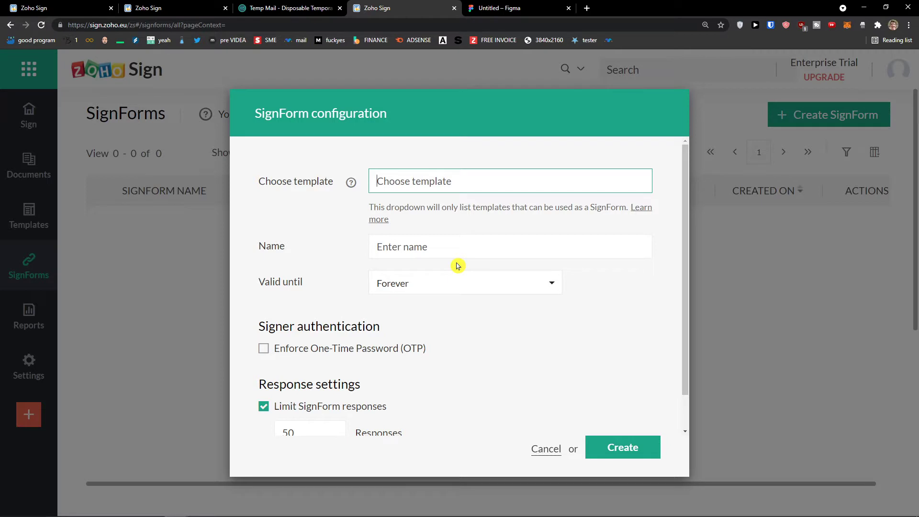
scroll(458, 266, down, 1)
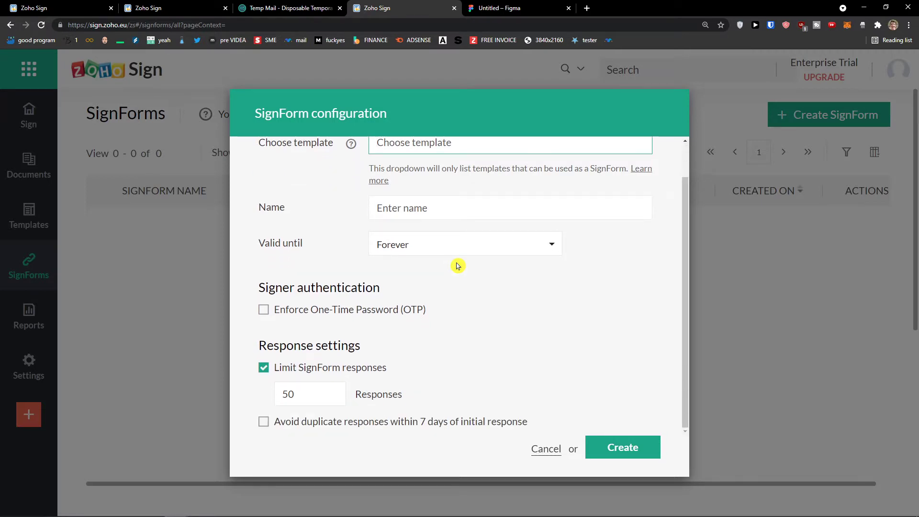
scroll(458, 267, up, 1)
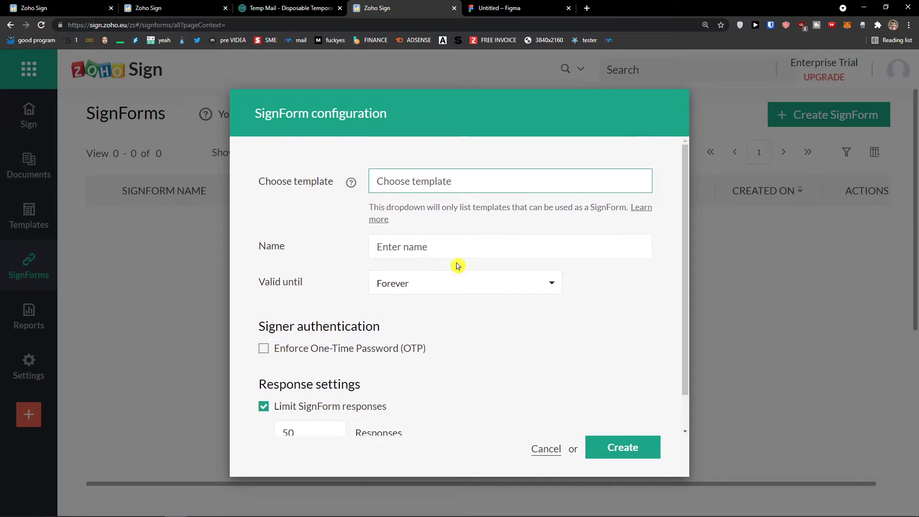
click(459, 256)
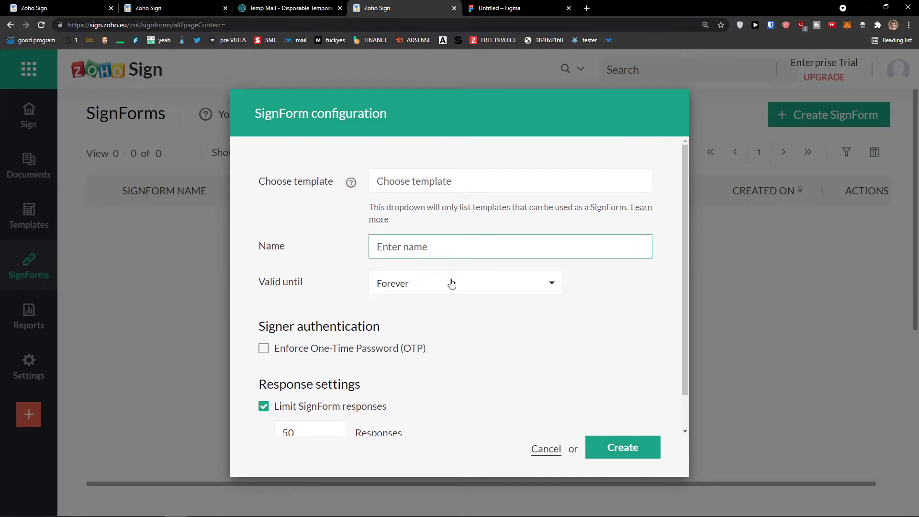
click(641, 448)
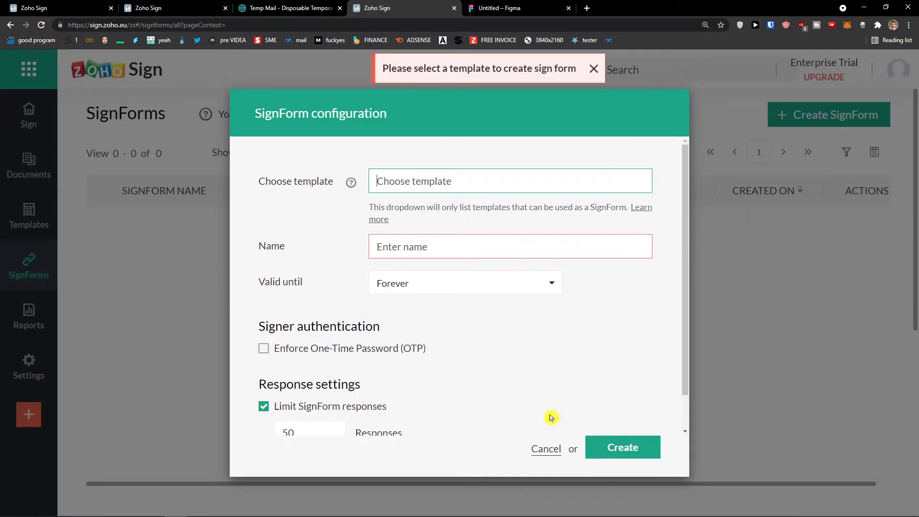
click(546, 447)
click(29, 229)
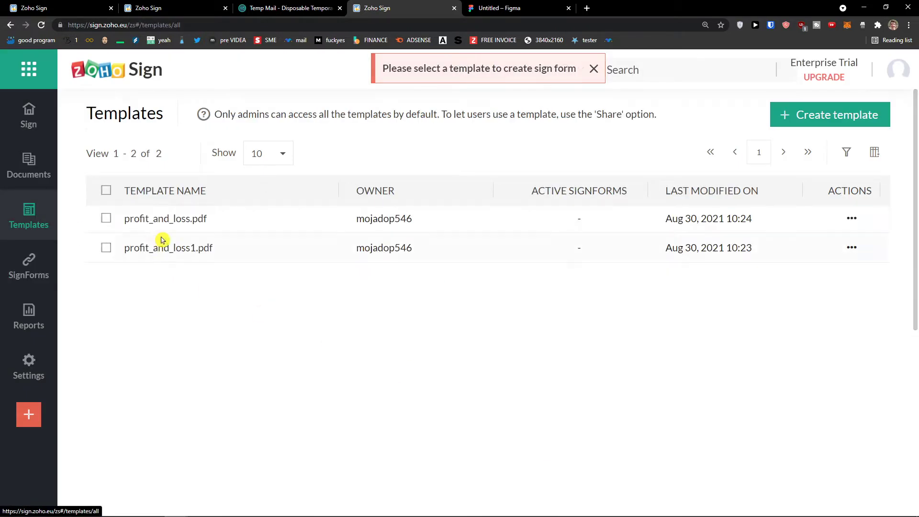
- Start a new template for rano prečítať.txt and begin filling in the first recipient
click(790, 122)
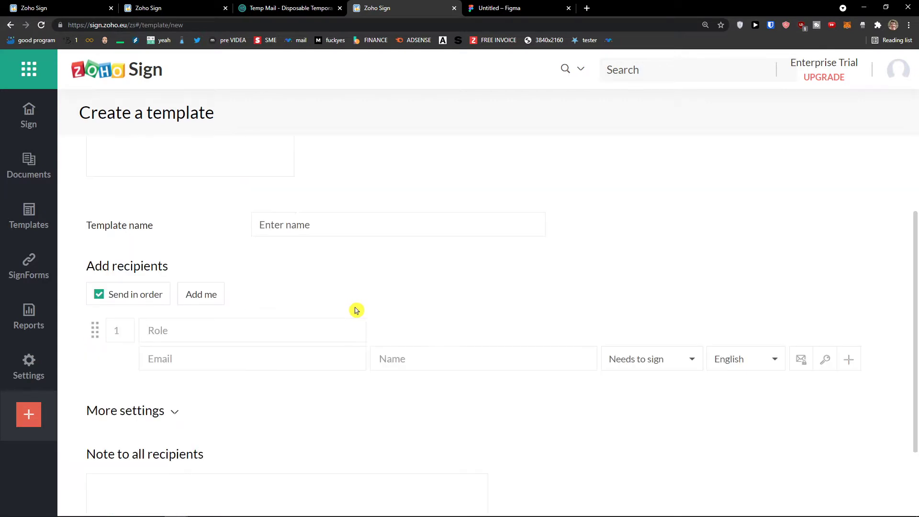
scroll(347, 309, down, 3)
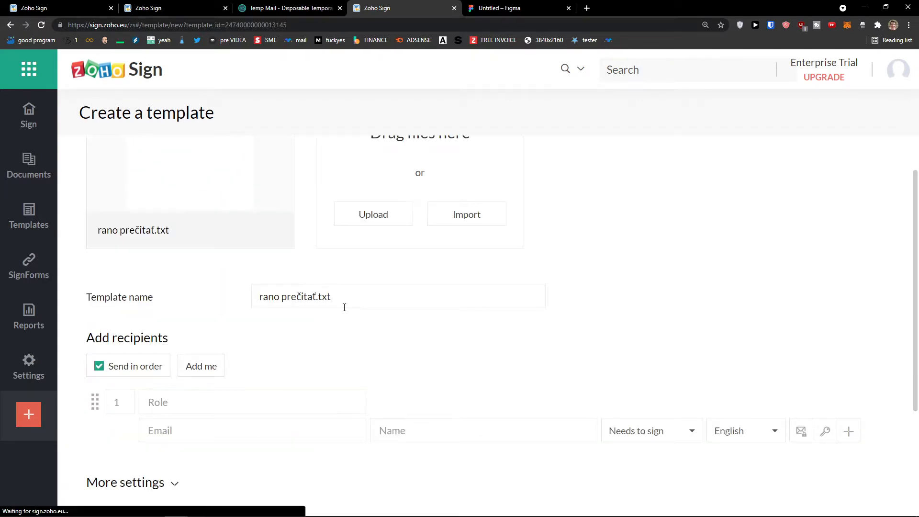
scroll(331, 312, down, 5)
scroll(315, 312, up, 2)
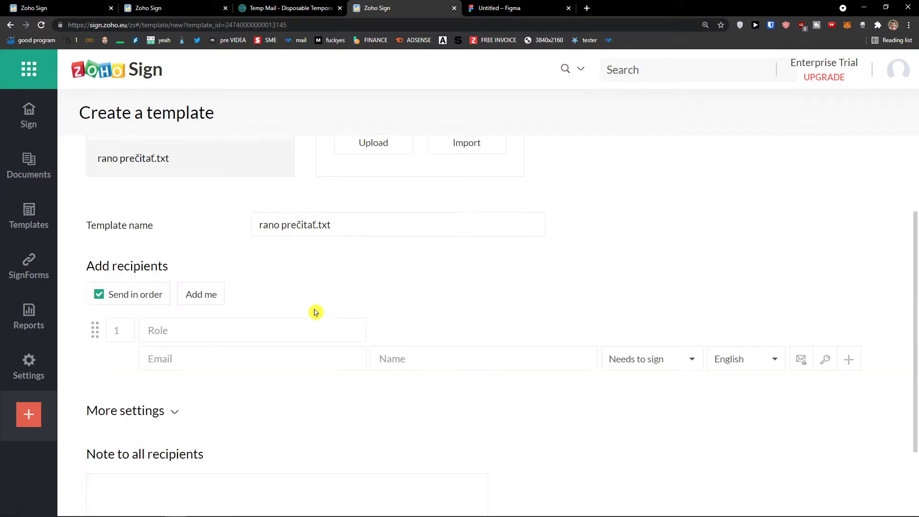
click(175, 329)
click(202, 356)
scroll(192, 359, down, 2)
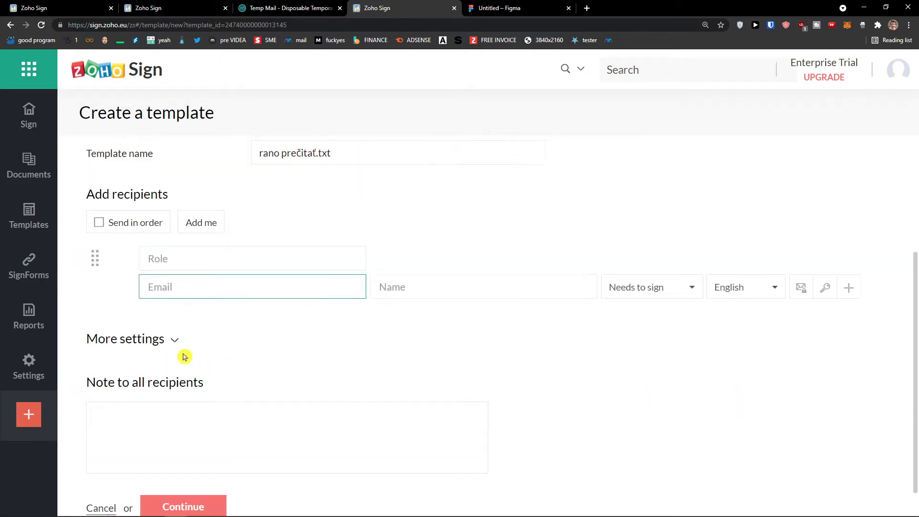
scroll(170, 343, down, 1)
click(175, 303)
scroll(180, 312, down, 4)
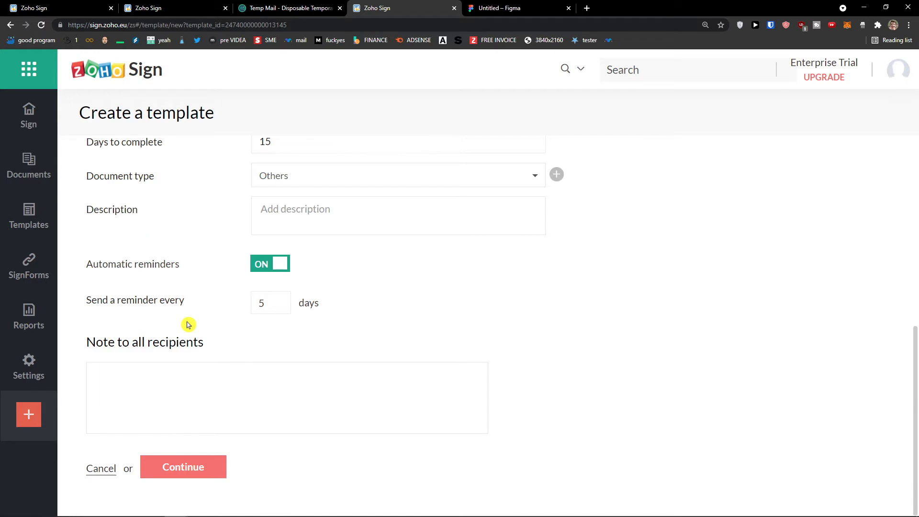
scroll(186, 322, up, 4)
click(176, 307)
- Enter the recipient's e-mail address and keep the recipient as a signer
click(279, 256)
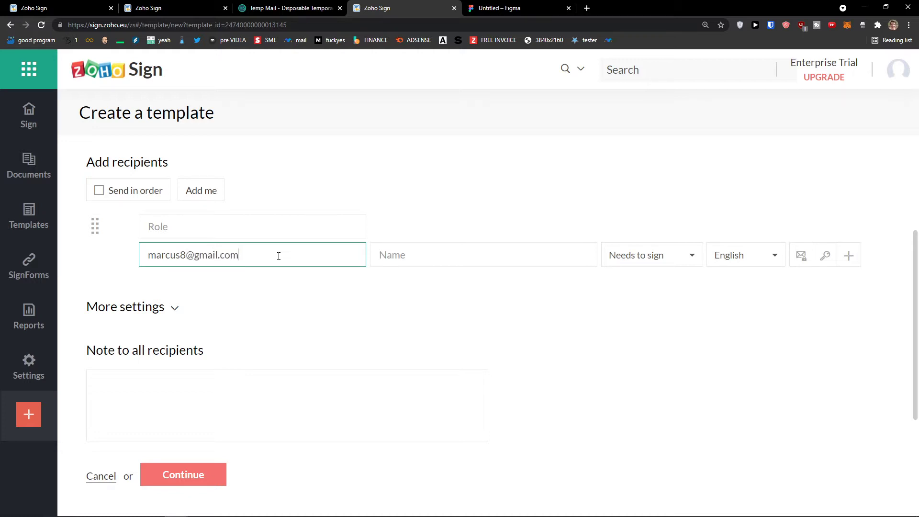
key(Tab)
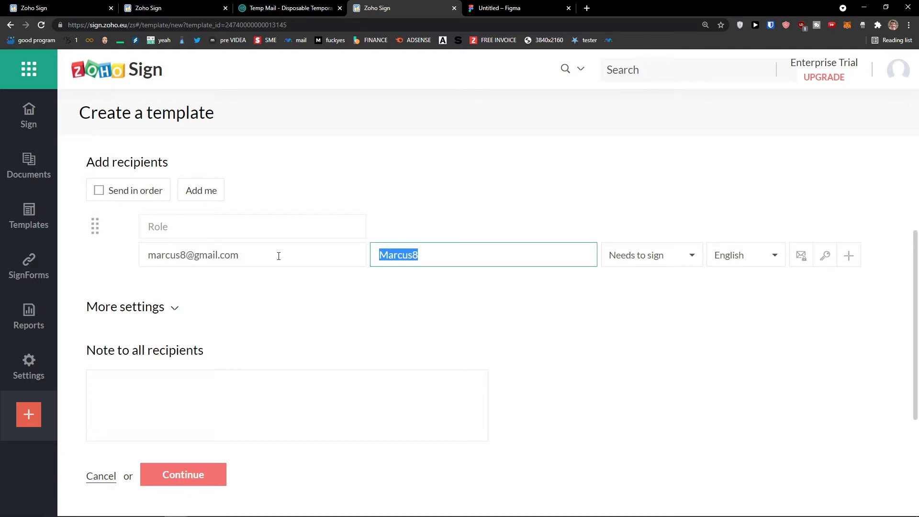
click(651, 256)
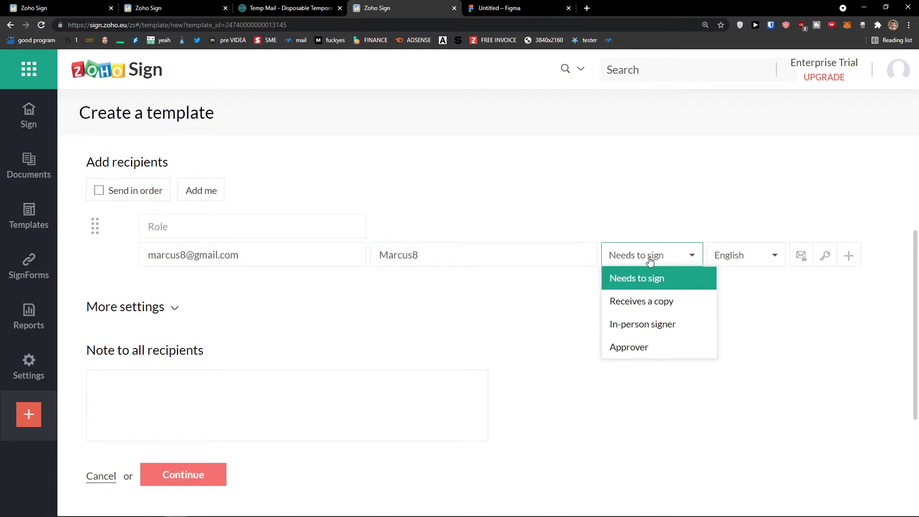
click(649, 261)
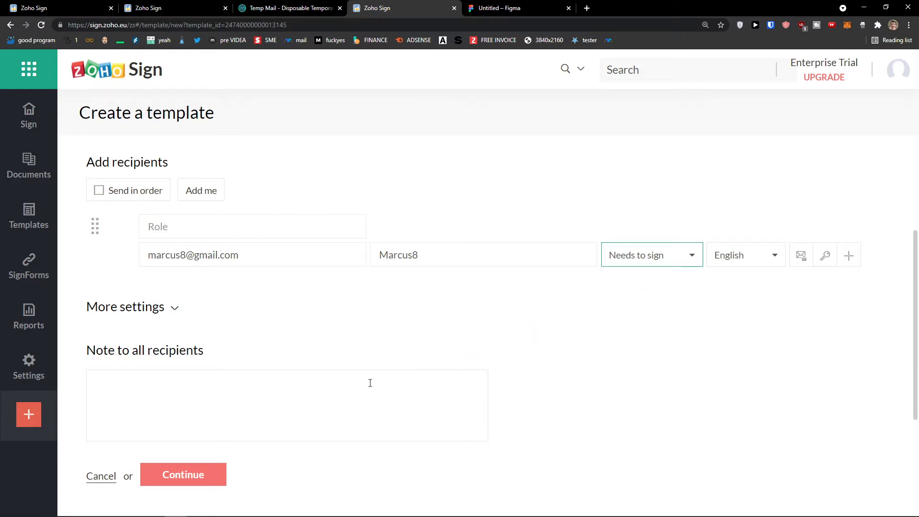
- Place a Full name field on the document and save the template
click(210, 469)
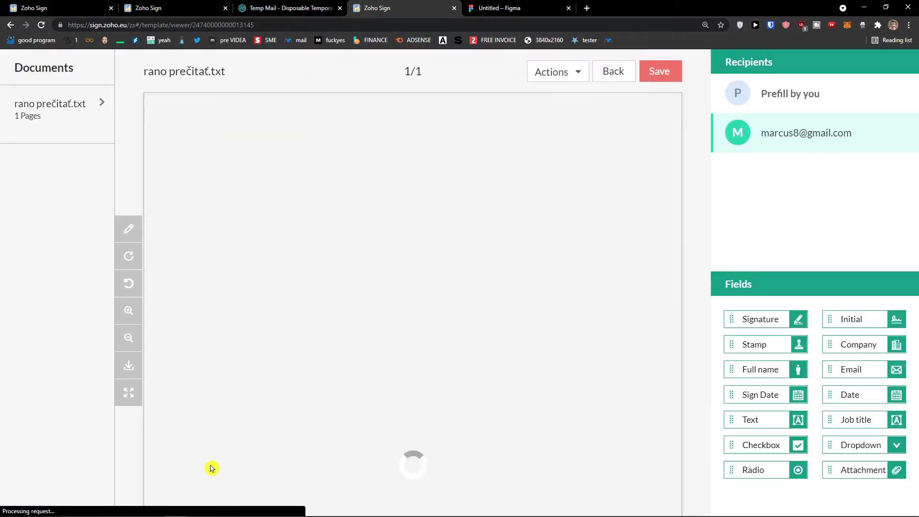
scroll(215, 464, down, 6)
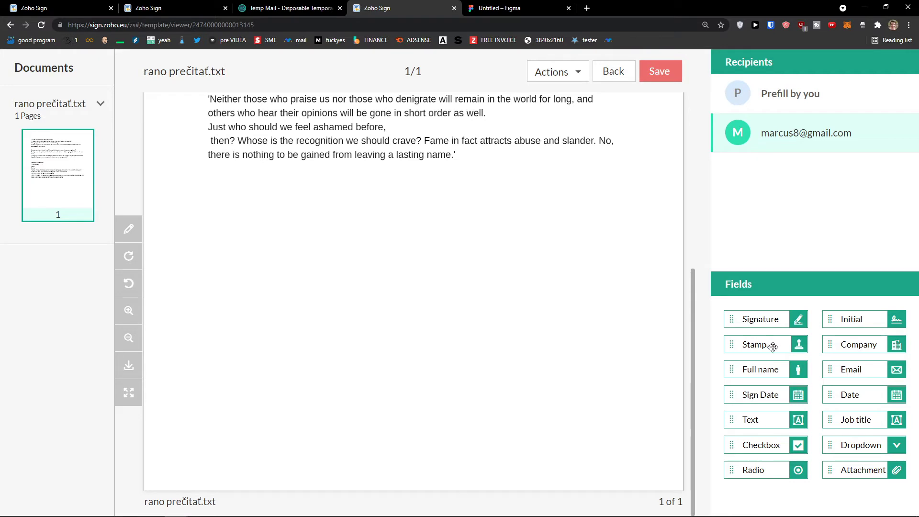
drag(761, 367, 333, 298)
click(673, 70)
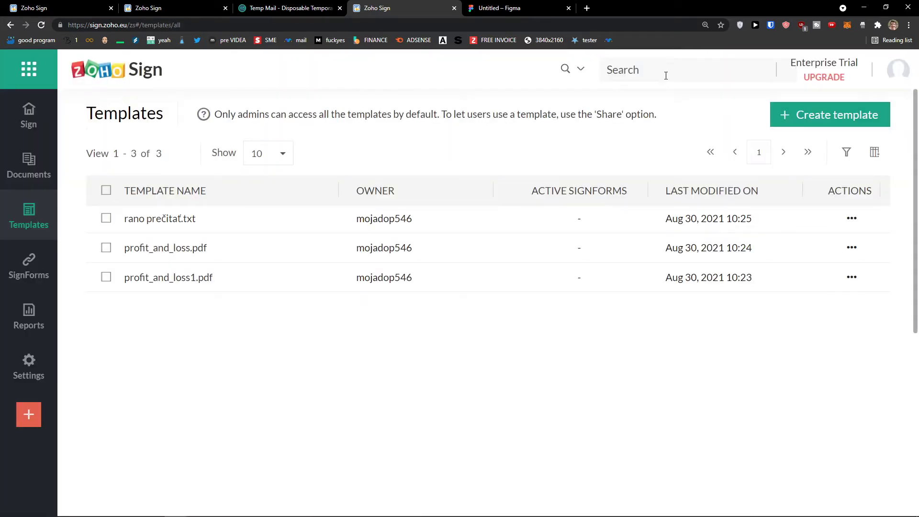
- Start a SignForm, search templates for 'ran', then cancel and return to Templates
click(30, 280)
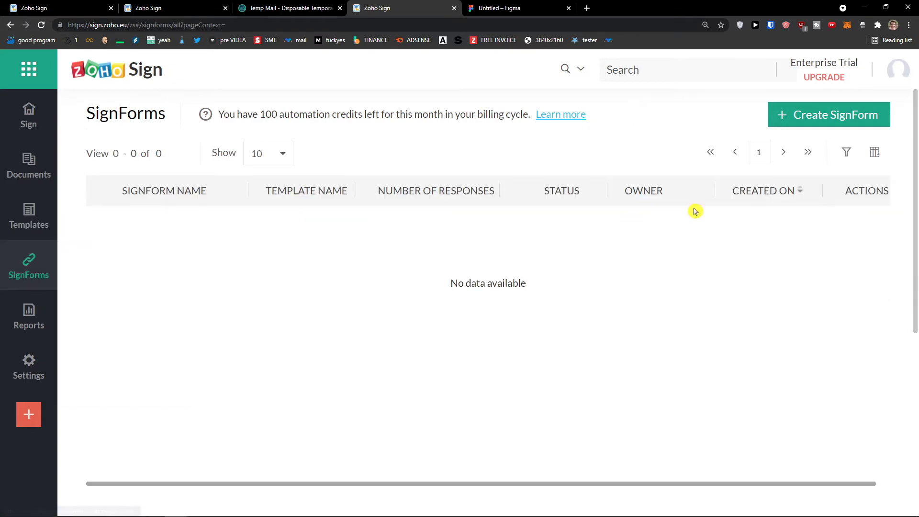
click(798, 117)
click(481, 178)
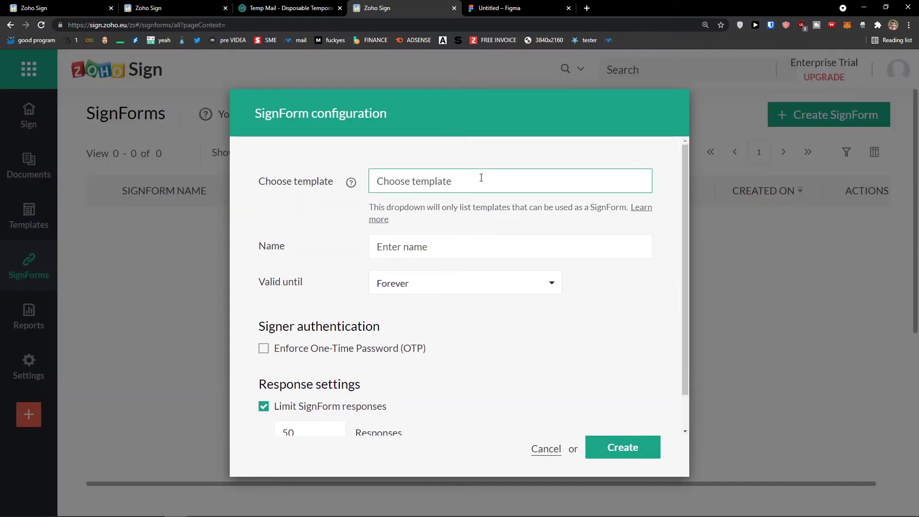
text(ranosss)
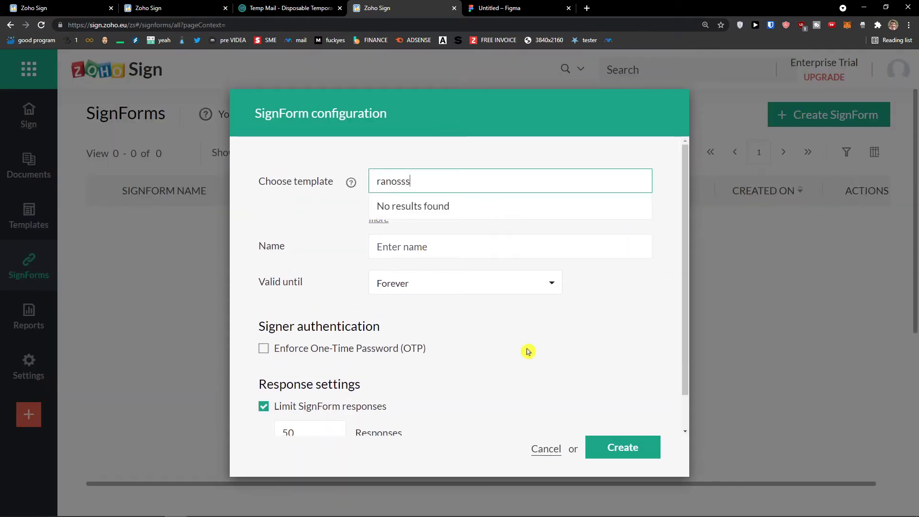
click(546, 449)
click(48, 210)
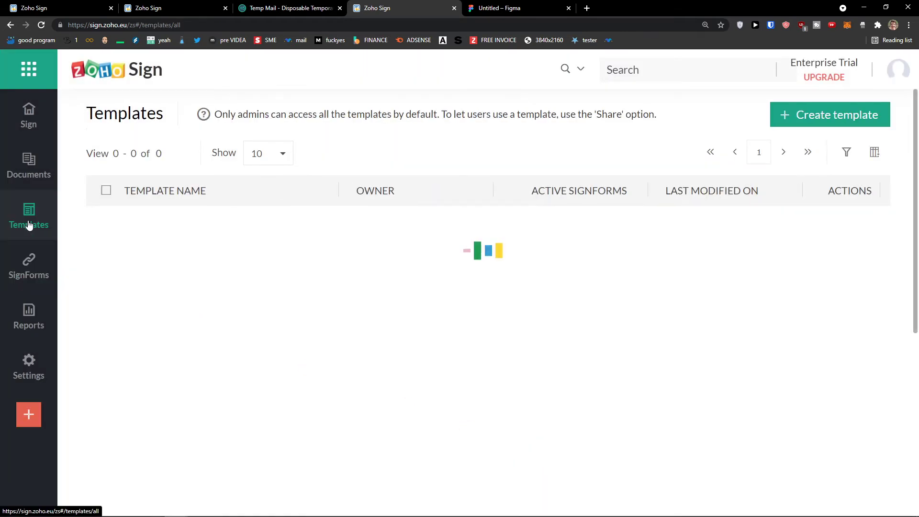
- Create a SignForm from rano prečítať.txt, clear the recipient's email and name, attempt sending twice, then close
click(852, 218)
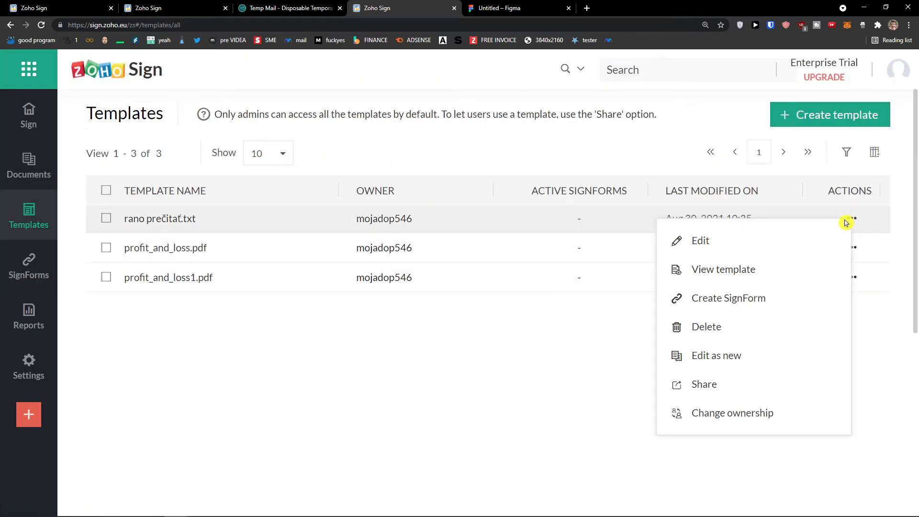
click(743, 301)
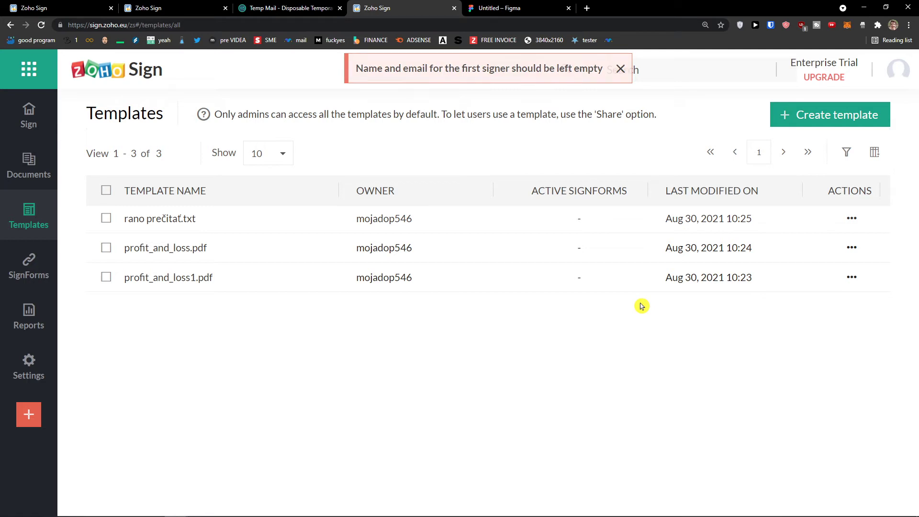
click(281, 216)
triple_click(236, 275)
key(BackSpace)
key(Tab)
key(BackSpace)
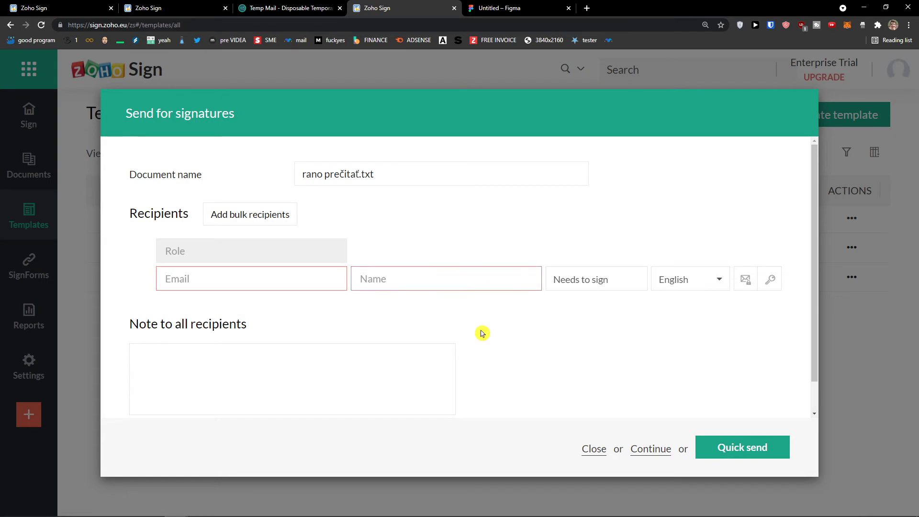
click(725, 453)
click(726, 455)
click(596, 450)
- Go to SignForms and start a new SignForm
mouse_move(29, 367)
click(29, 265)
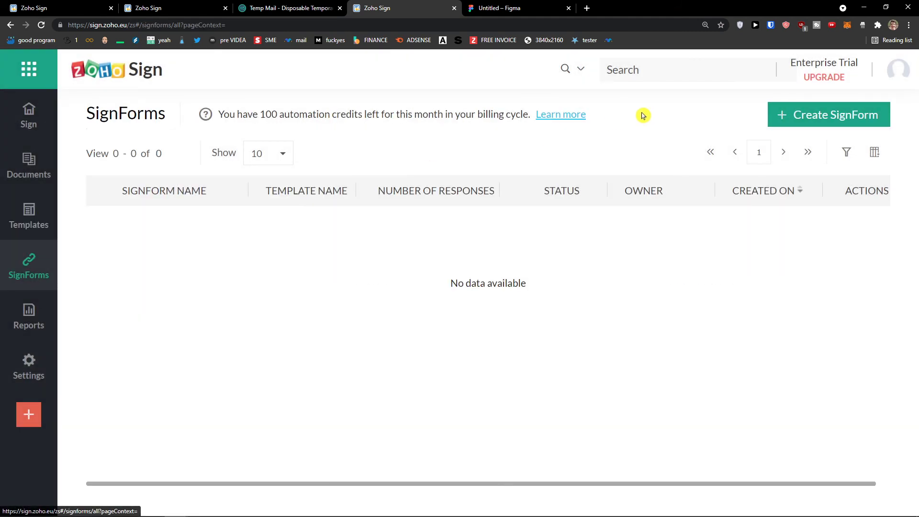
click(801, 118)
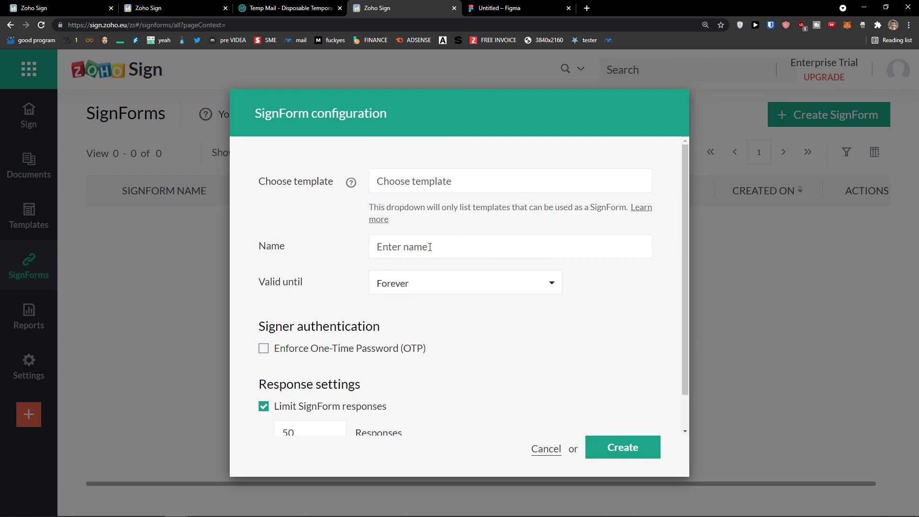